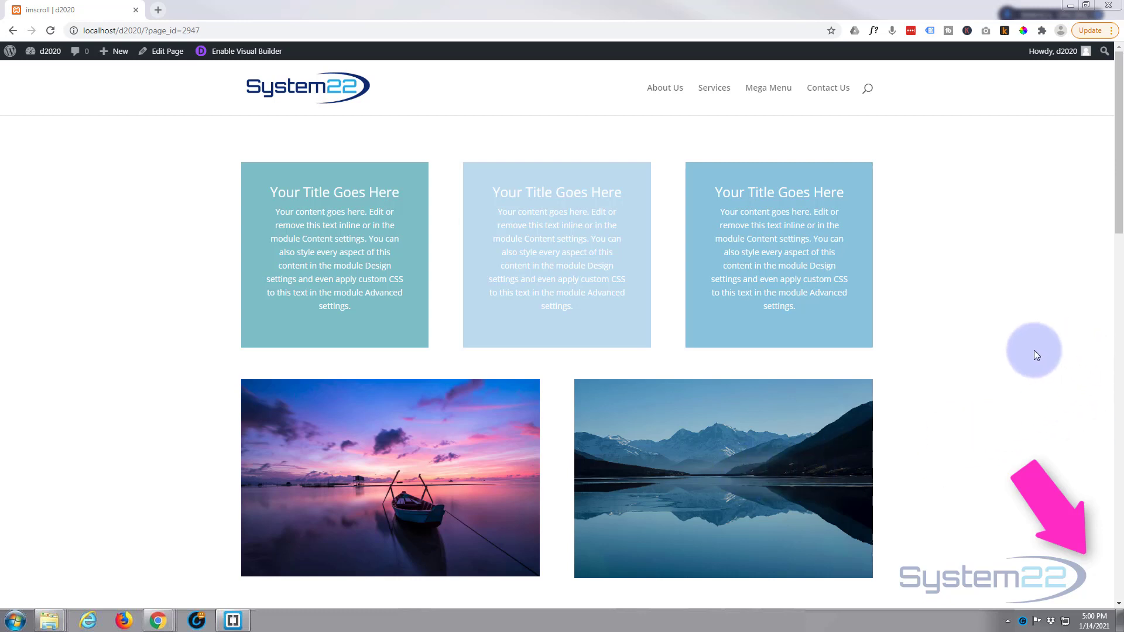
Examine how the boat and mountain lake images behave on the finished page while it scrolls past the text boxes
{"action": "scroll", "coordinate": [1033, 350], "scroll_direction": "down", "scroll_amount": 3}
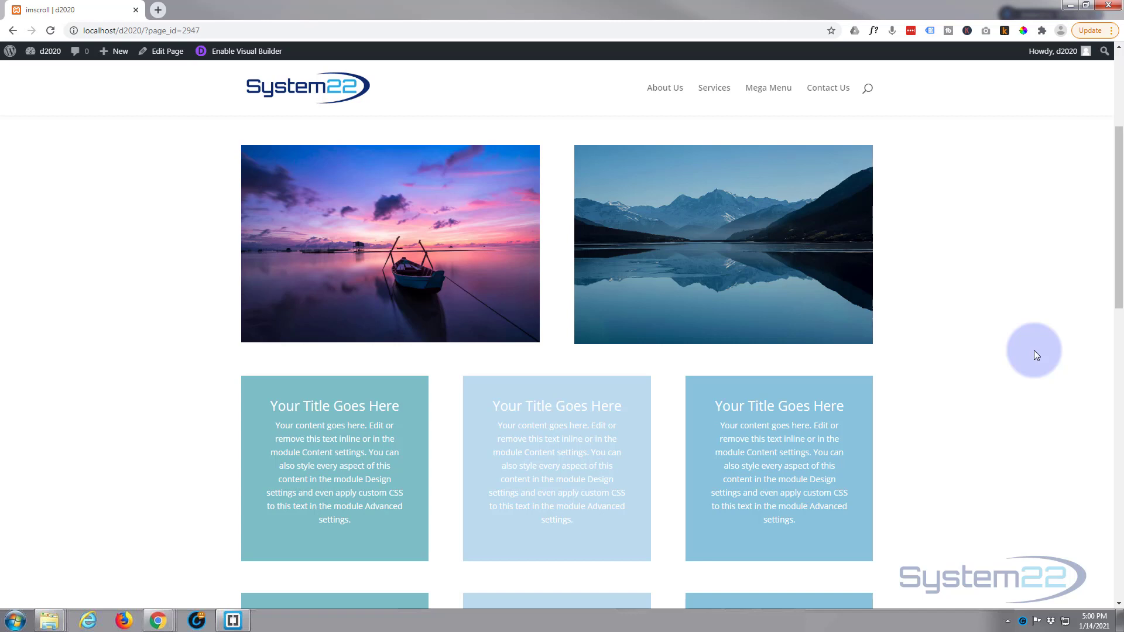
{"action": "scroll", "coordinate": [1020, 371], "scroll_direction": "down", "scroll_amount": 2}
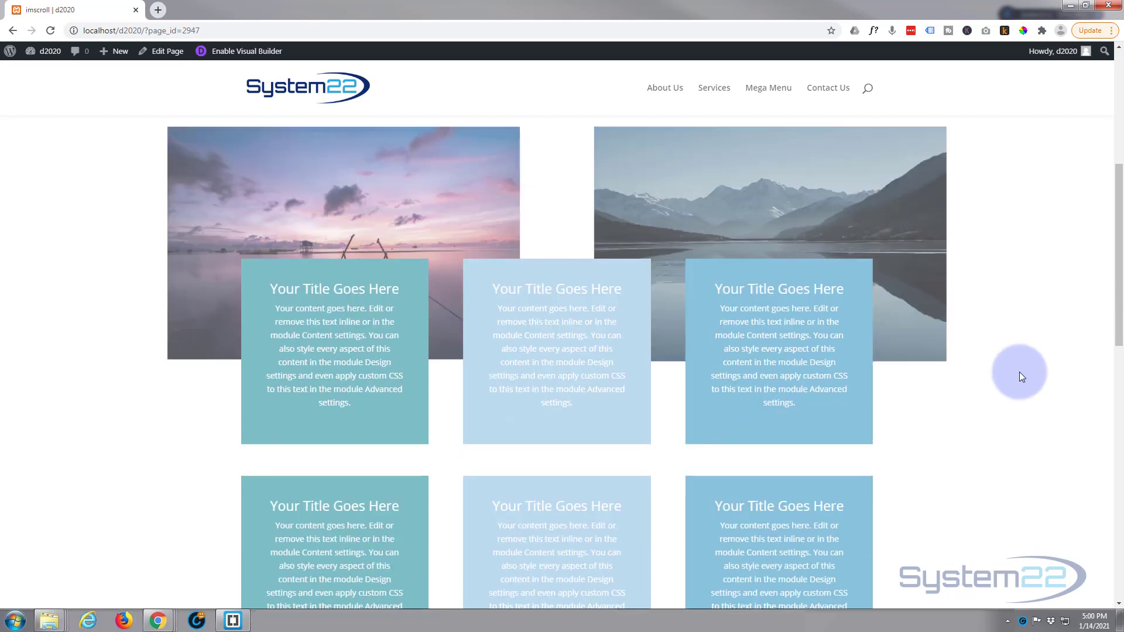
{"action": "scroll", "coordinate": [1020, 371], "scroll_direction": "down", "scroll_amount": 3}
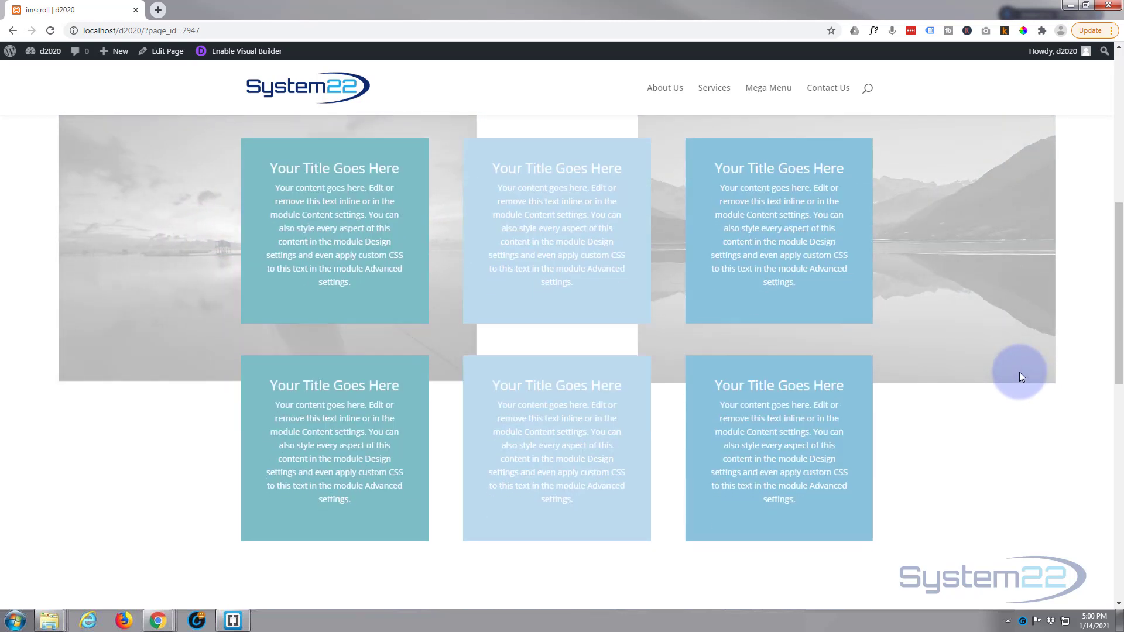
{"action": "scroll", "coordinate": [1020, 371], "scroll_direction": "up", "scroll_amount": 3}
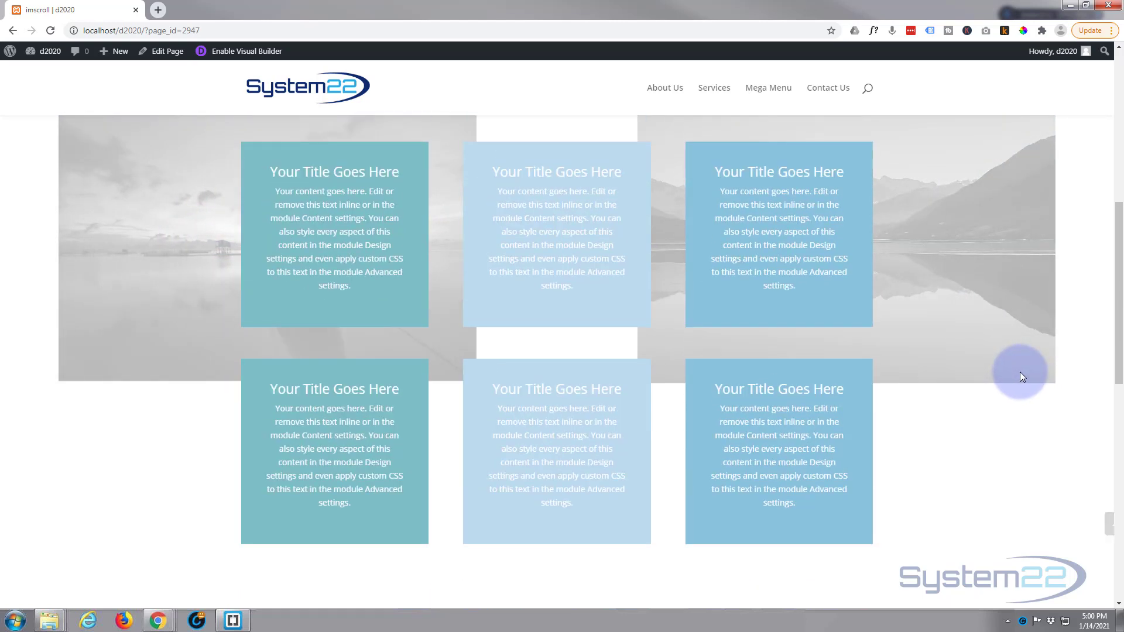
{"action": "scroll", "coordinate": [1021, 371], "scroll_direction": "up", "scroll_amount": 5}
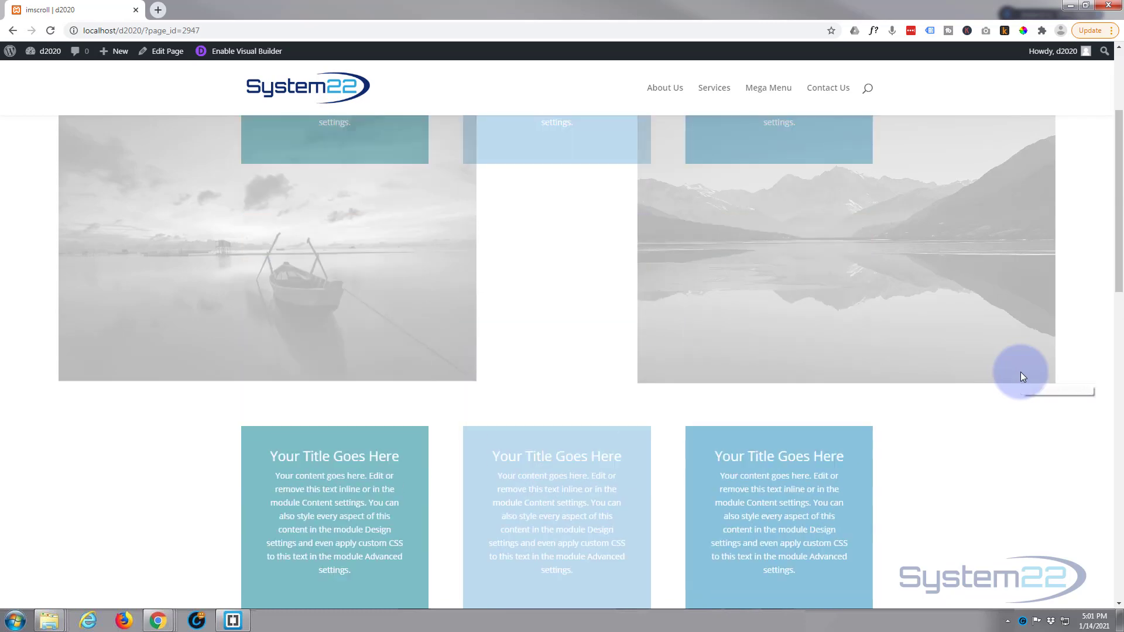
{"action": "scroll", "coordinate": [1020, 372], "scroll_direction": "up", "scroll_amount": 1}
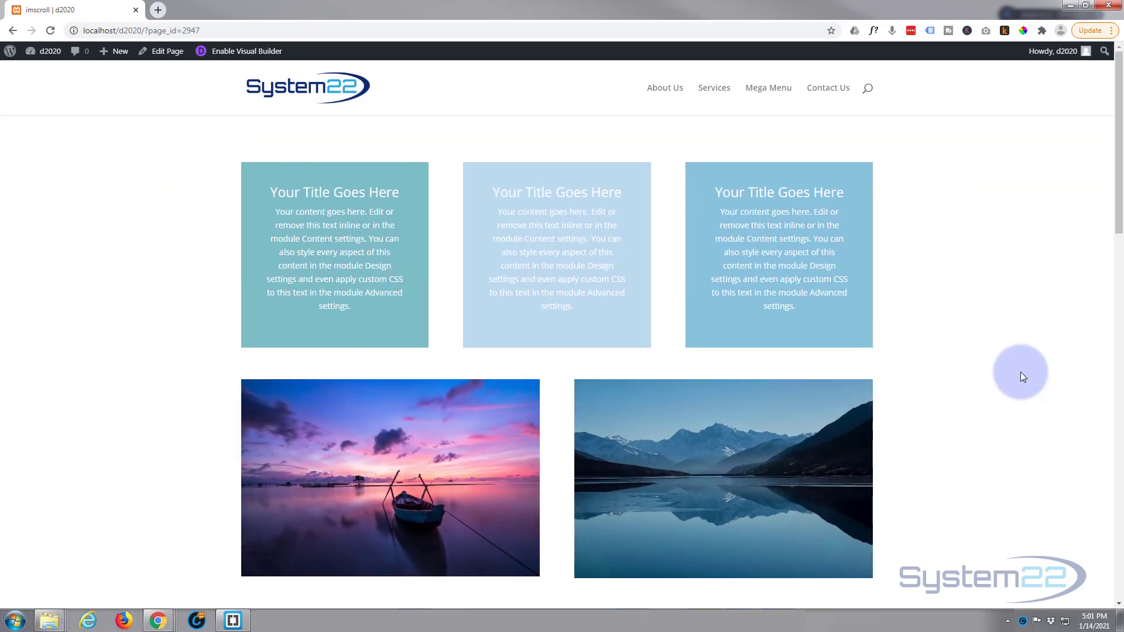
{"action": "scroll", "coordinate": [1020, 372], "scroll_direction": "down", "scroll_amount": 1}
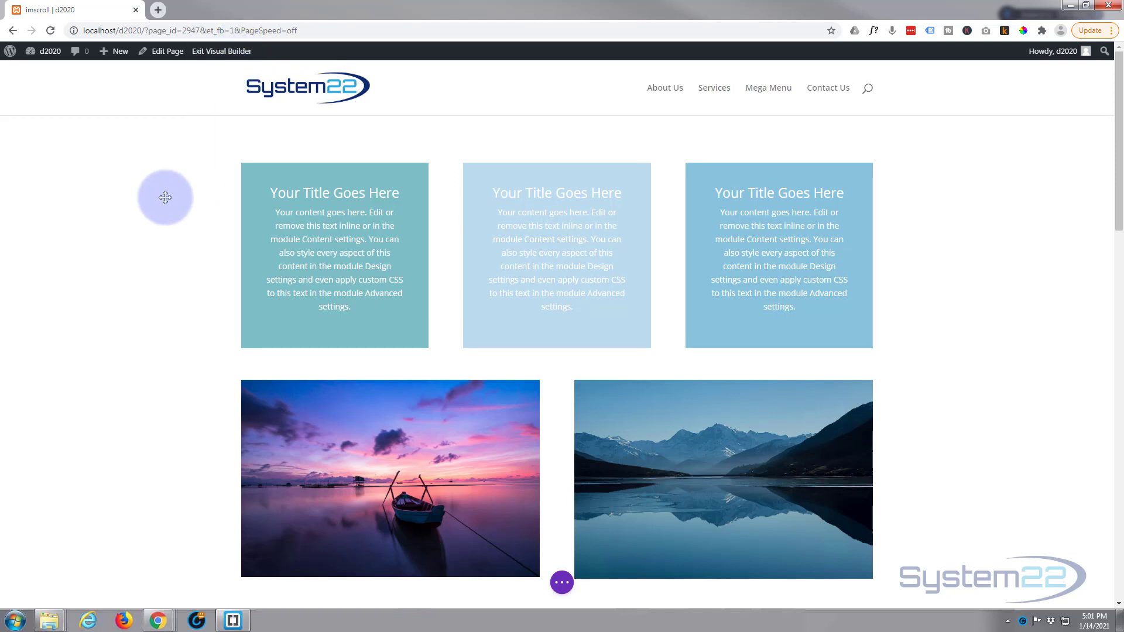
Delete the row holding the boat and mountain lake images
{"action": "mouse_move", "coordinate": [165, 197]}
{"action": "scroll", "coordinate": [166, 196], "scroll_direction": "down", "scroll_amount": 3}
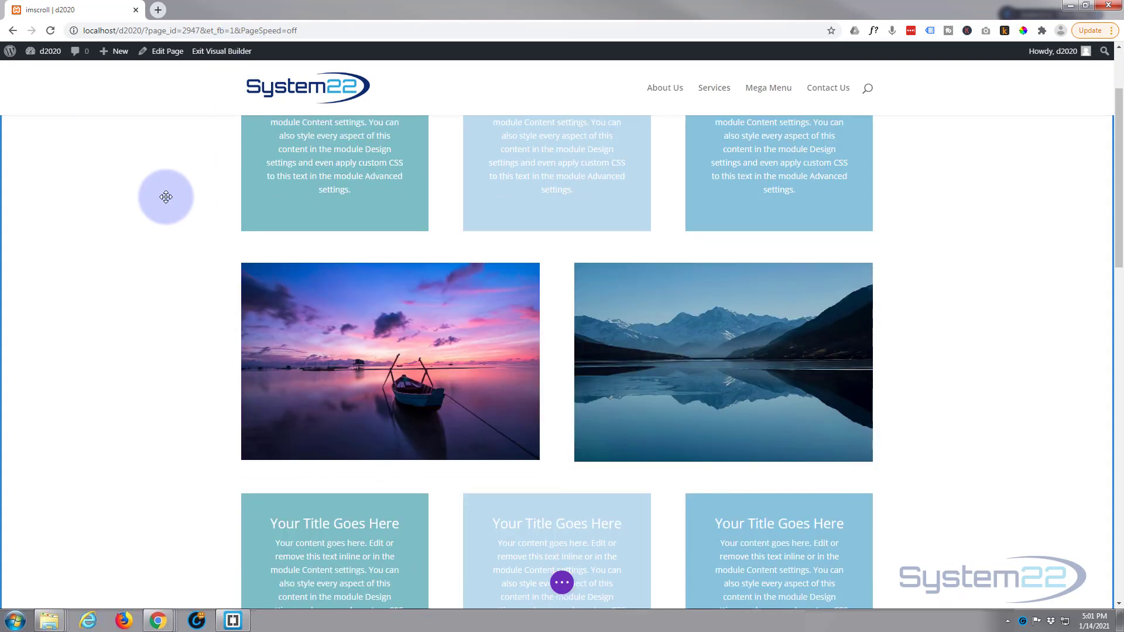
{"action": "mouse_move", "coordinate": [345, 293]}
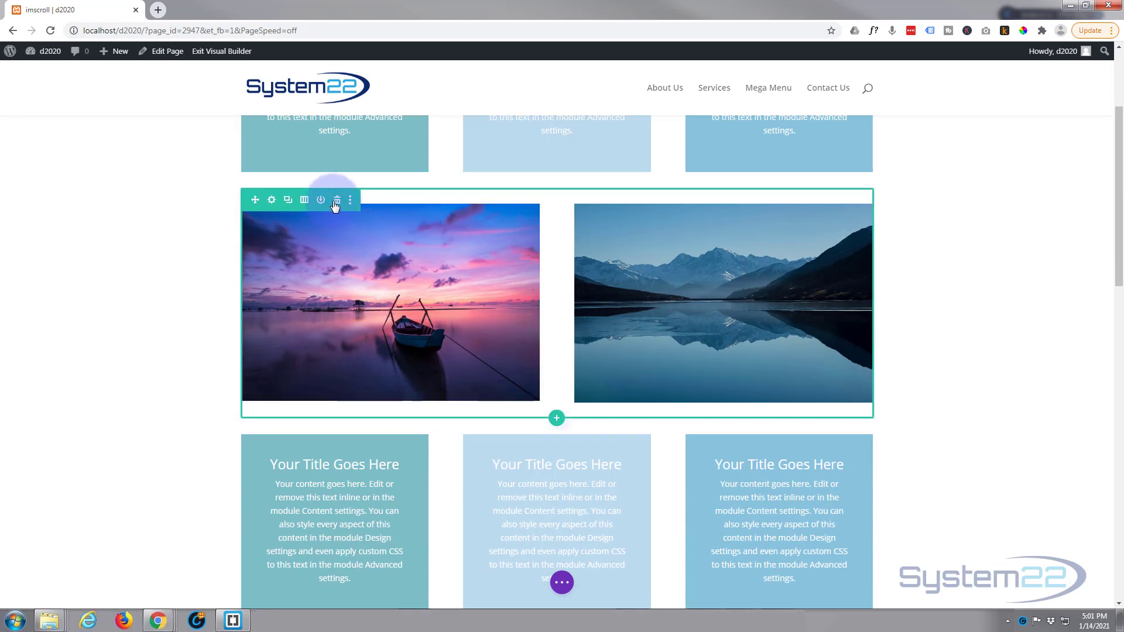
{"action": "left_click", "coordinate": [336, 201]}
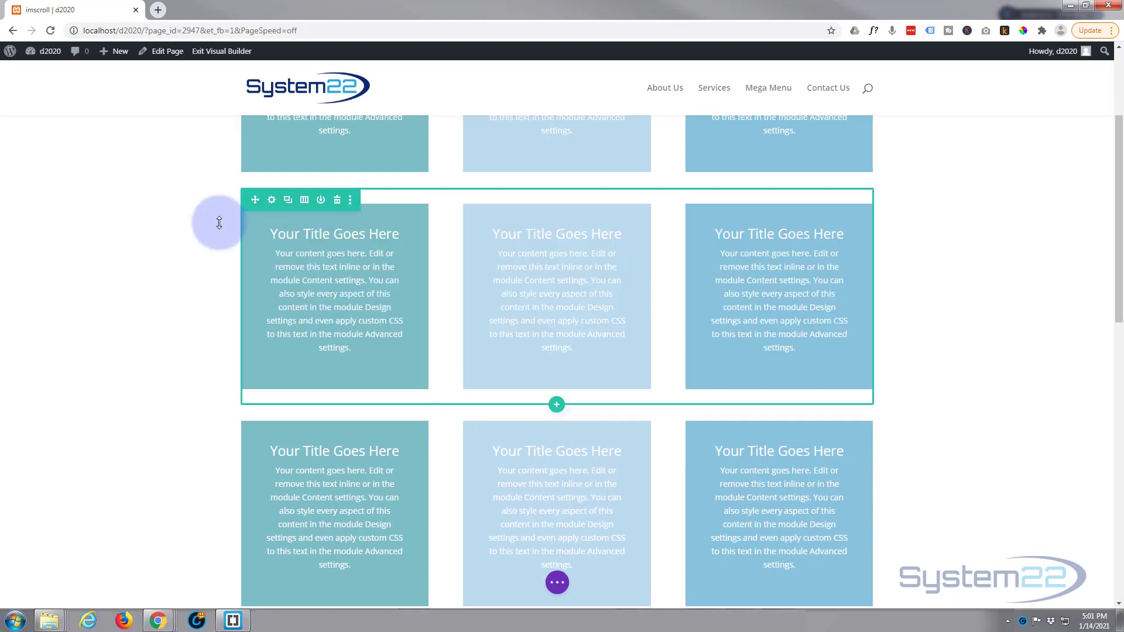
Insert a new row with two equal columns directly below the first row of text boxes
{"action": "scroll", "coordinate": [186, 276], "scroll_direction": "up", "scroll_amount": 1}
{"action": "scroll", "coordinate": [193, 276], "scroll_direction": "up", "scroll_amount": 2}
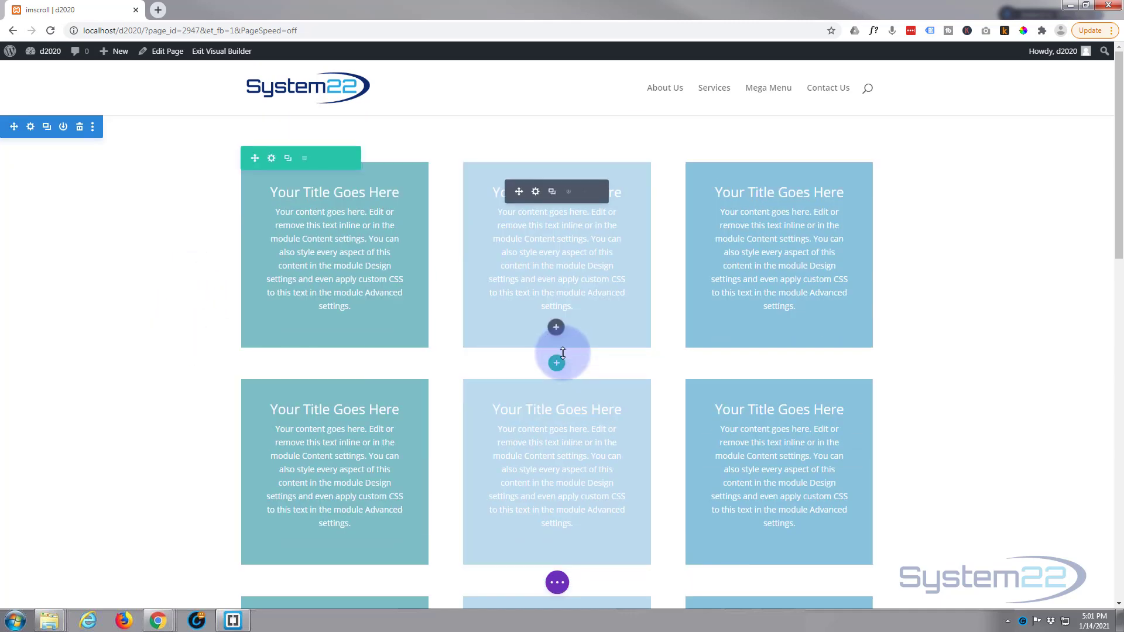
{"action": "left_click", "coordinate": [557, 363]}
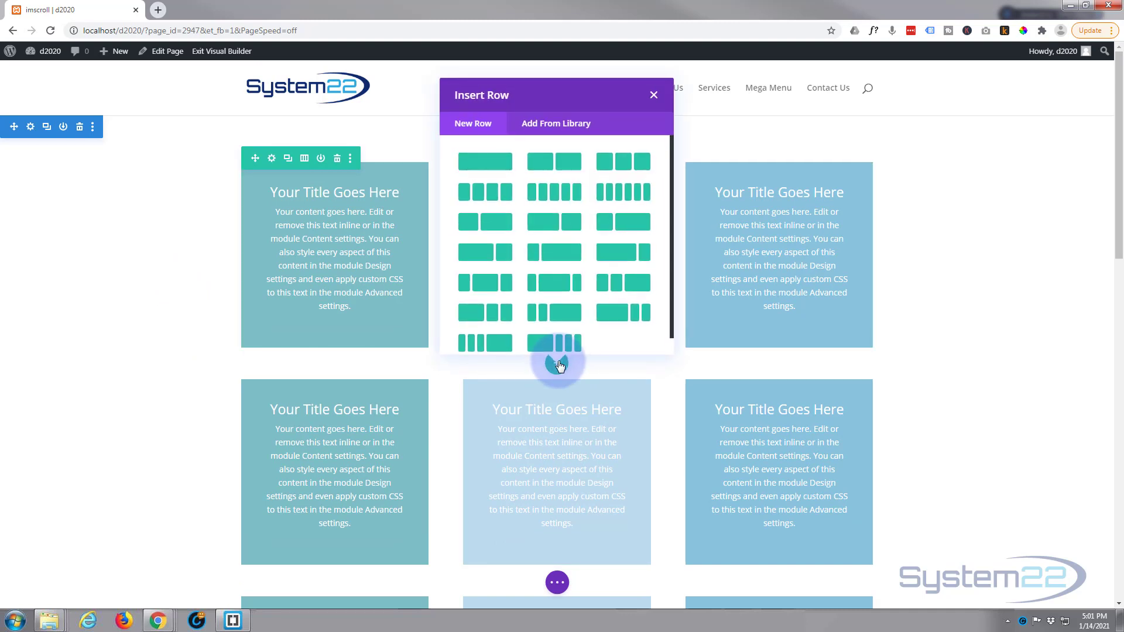
{"action": "left_click", "coordinate": [565, 168]}
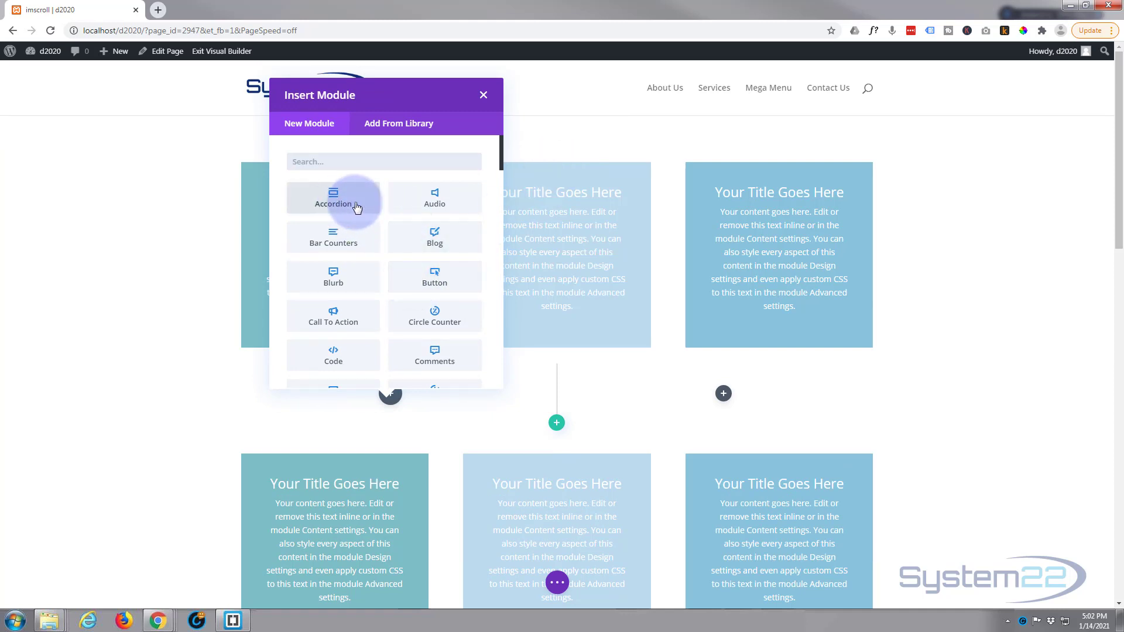
Add an Image module to the first column of the new row, using the boat sunset picture pexels-pixabay-33545 from the media library
{"action": "scroll", "coordinate": [363, 294], "scroll_direction": "down", "scroll_amount": 2}
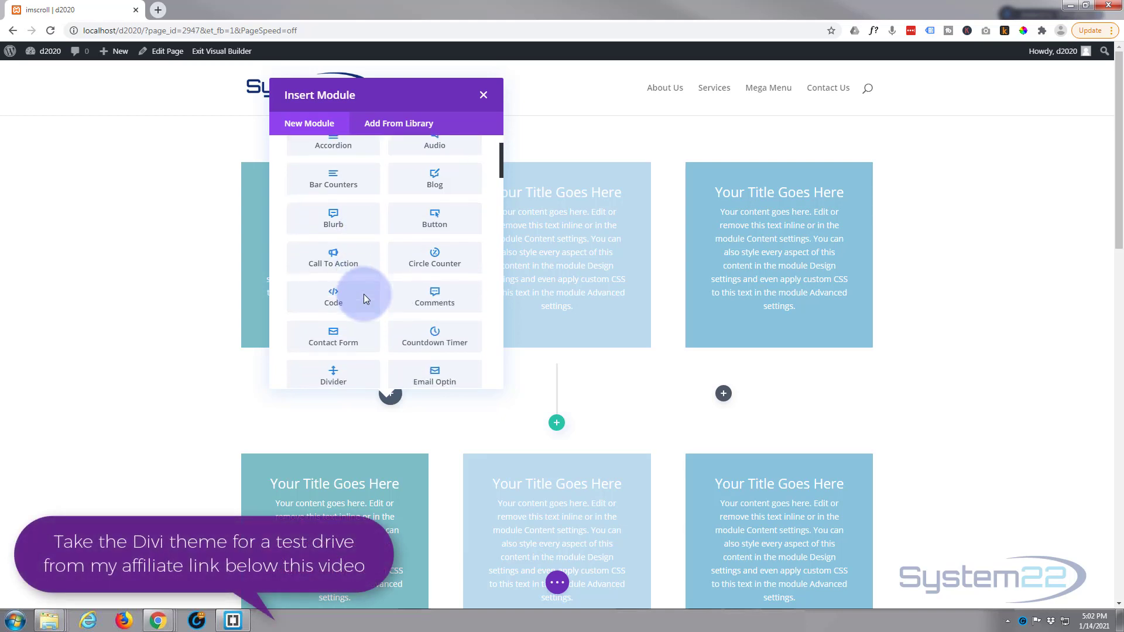
{"action": "scroll", "coordinate": [365, 297], "scroll_direction": "down", "scroll_amount": 2}
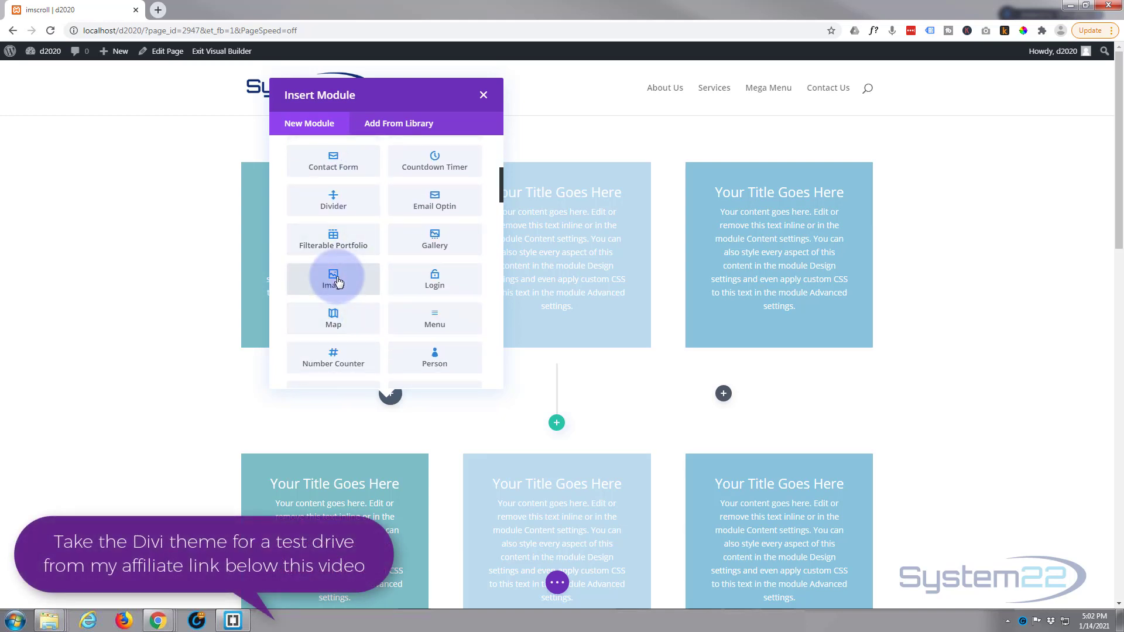
{"action": "left_click", "coordinate": [333, 278]}
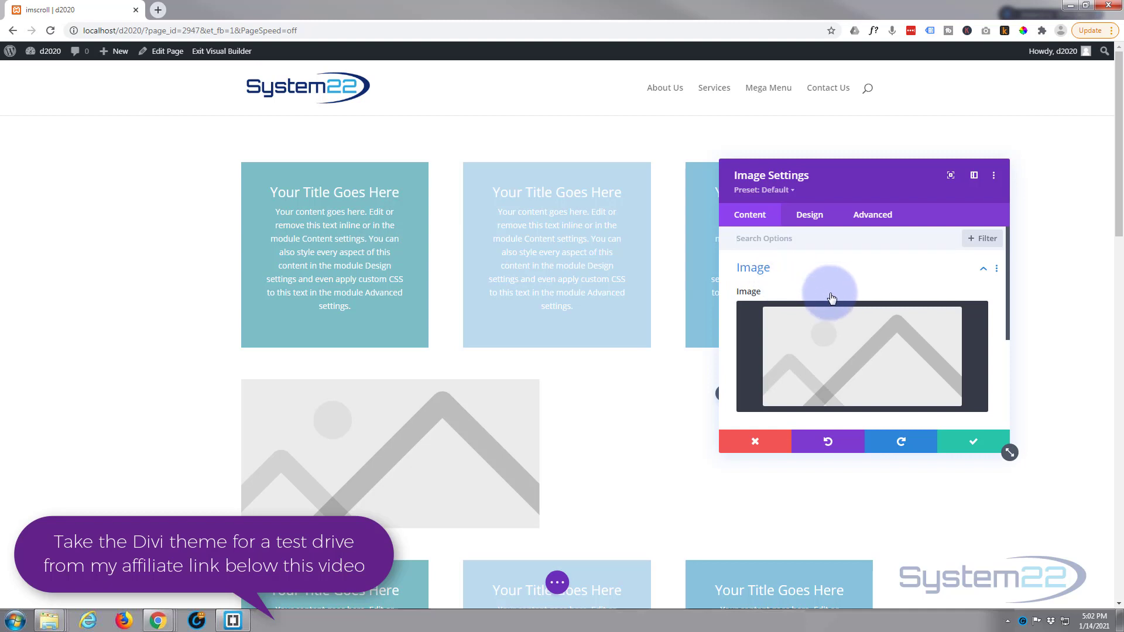
{"action": "left_click", "coordinate": [861, 360]}
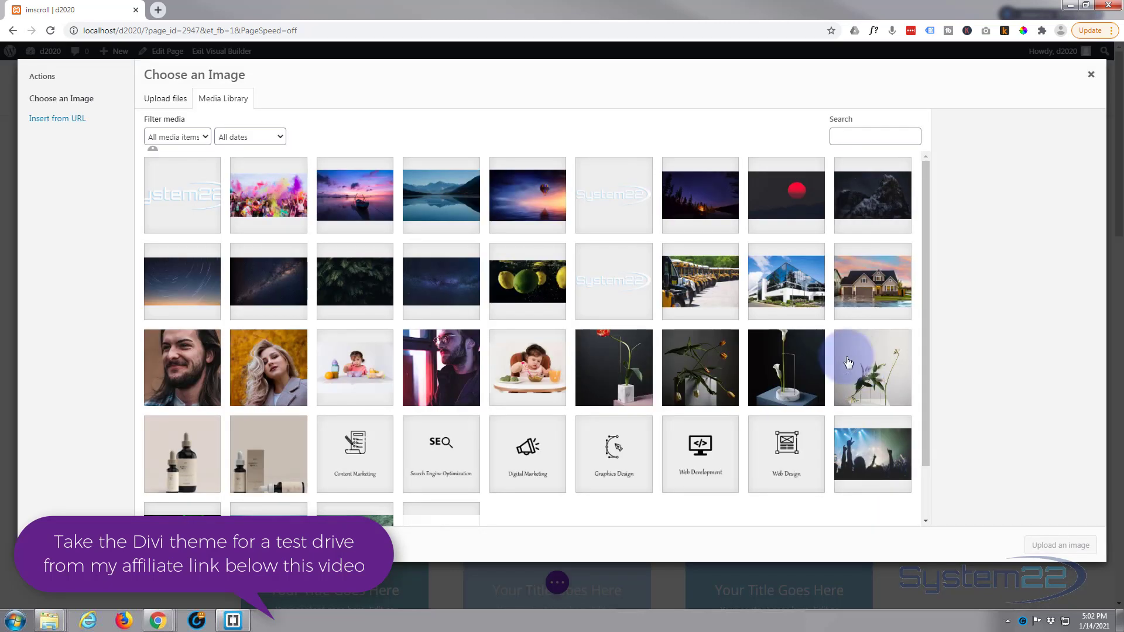
{"action": "left_click", "coordinate": [367, 198]}
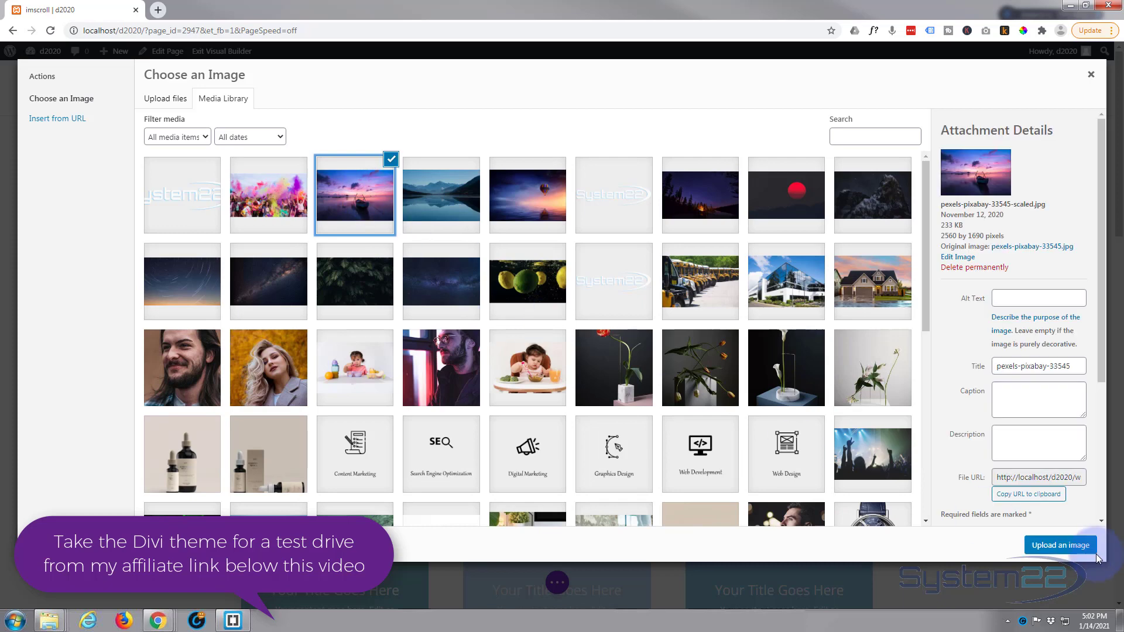
{"action": "left_click", "coordinate": [1075, 548]}
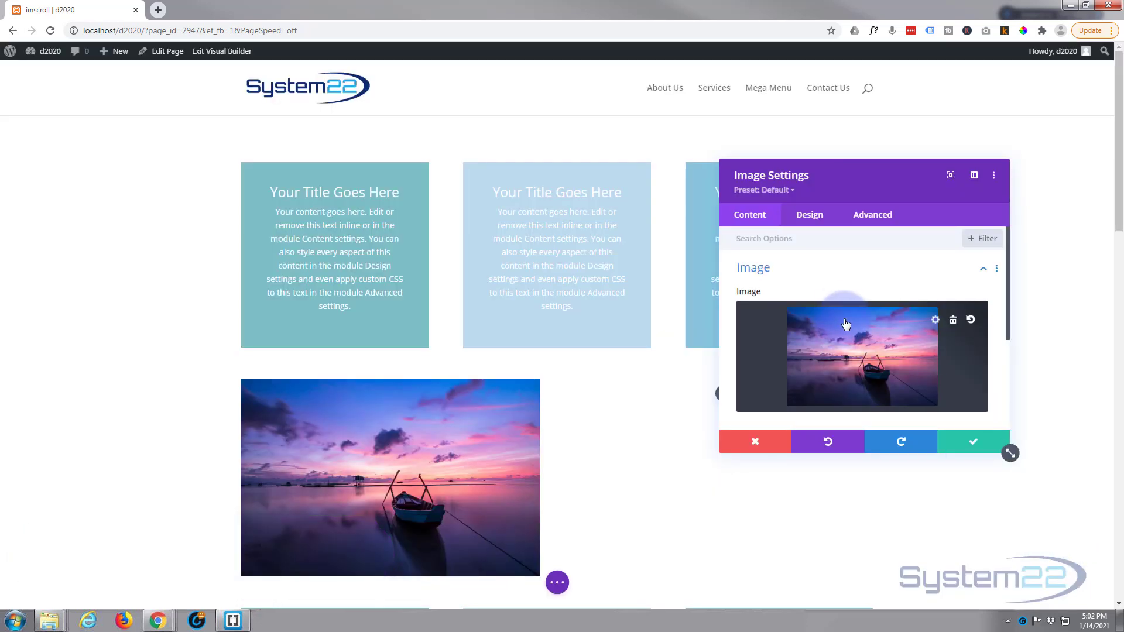
Enable Open in Lightbox in the boat image's link settings
{"action": "scroll", "coordinate": [837, 307], "scroll_direction": "down", "scroll_amount": 2}
{"action": "scroll", "coordinate": [838, 305], "scroll_direction": "down", "scroll_amount": 1}
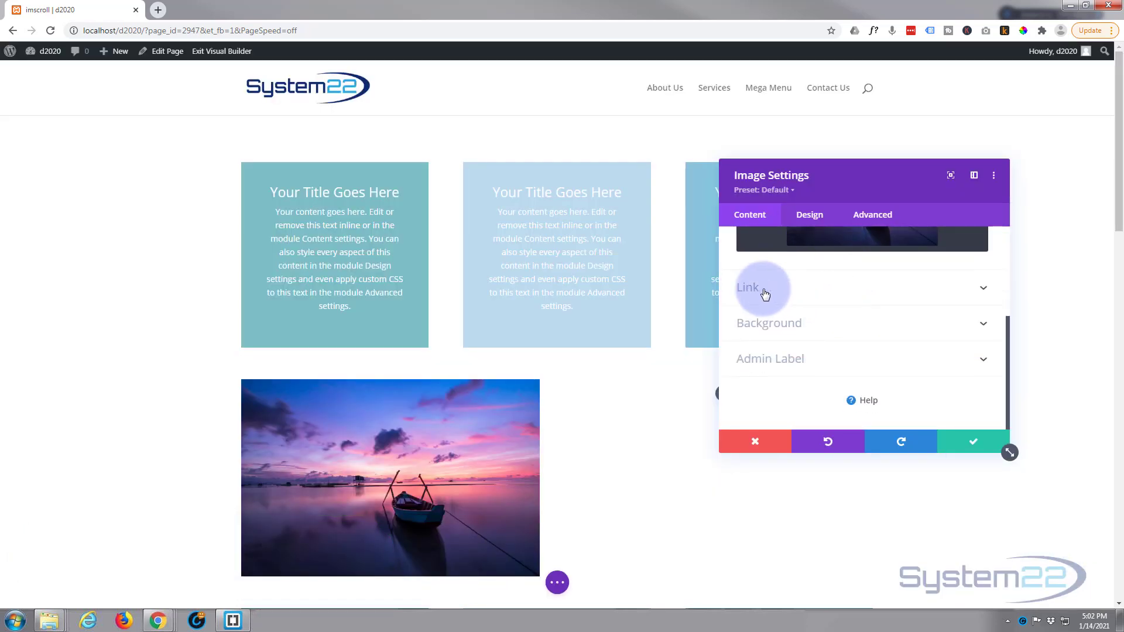
{"action": "left_click", "coordinate": [828, 290]}
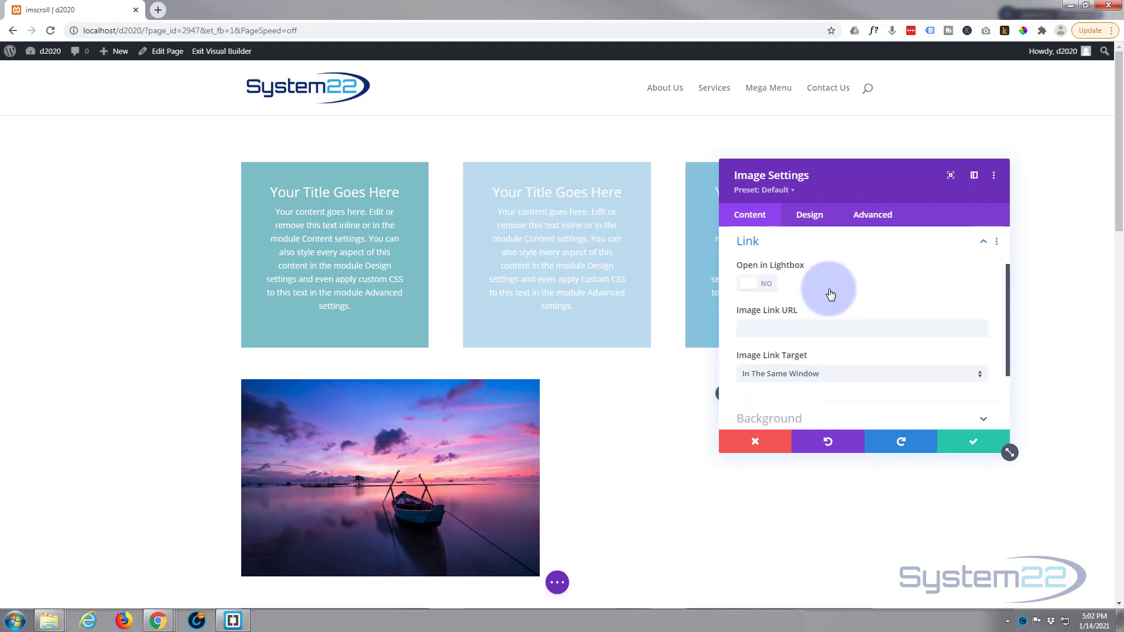
{"action": "left_click", "coordinate": [768, 287]}
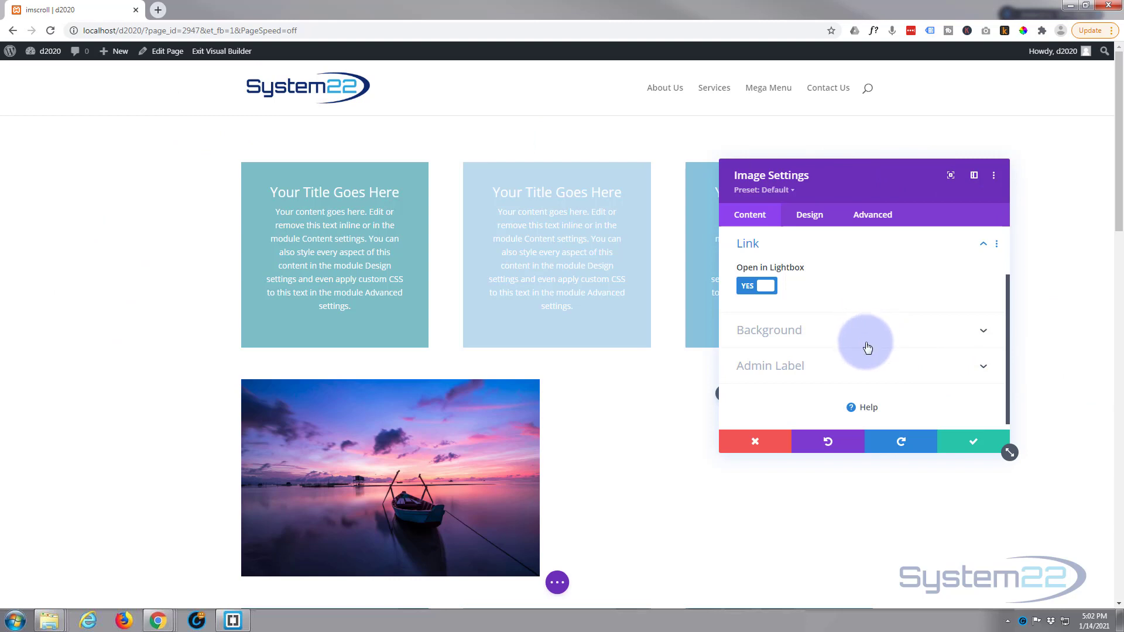
{"action": "scroll", "coordinate": [868, 345], "scroll_direction": "up", "scroll_amount": 2}
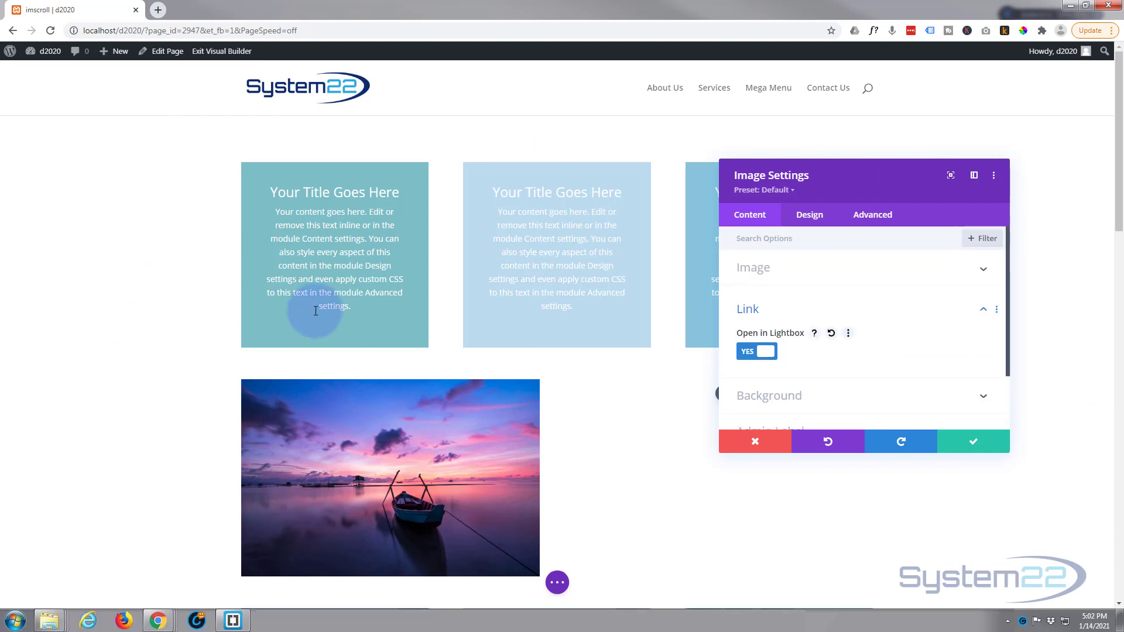
Examine how the boat image moves relative to the rows of text boxes below it when the page scrolls
{"action": "scroll", "coordinate": [130, 309], "scroll_direction": "down", "scroll_amount": 3}
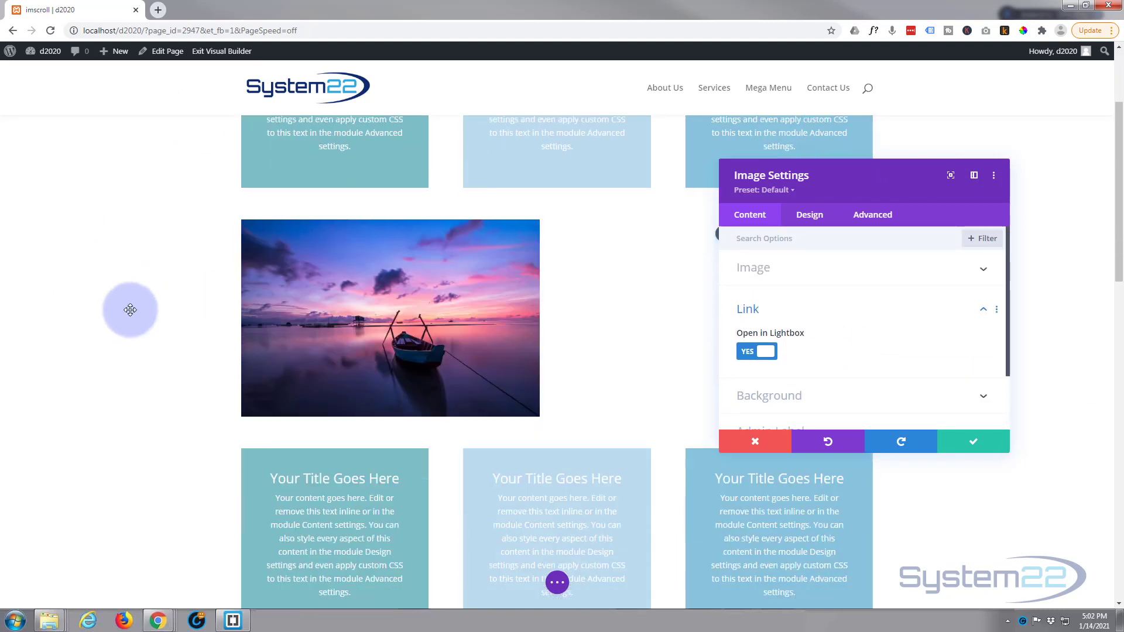
{"action": "scroll", "coordinate": [130, 310], "scroll_direction": "down", "scroll_amount": 3}
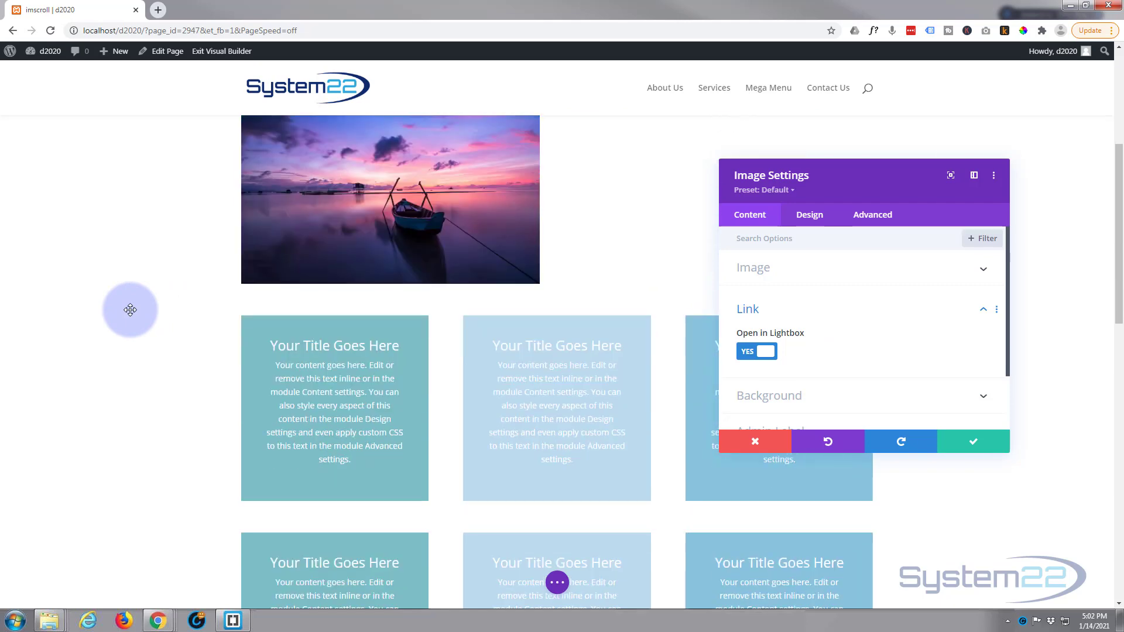
{"action": "scroll", "coordinate": [129, 310], "scroll_direction": "down", "scroll_amount": 1}
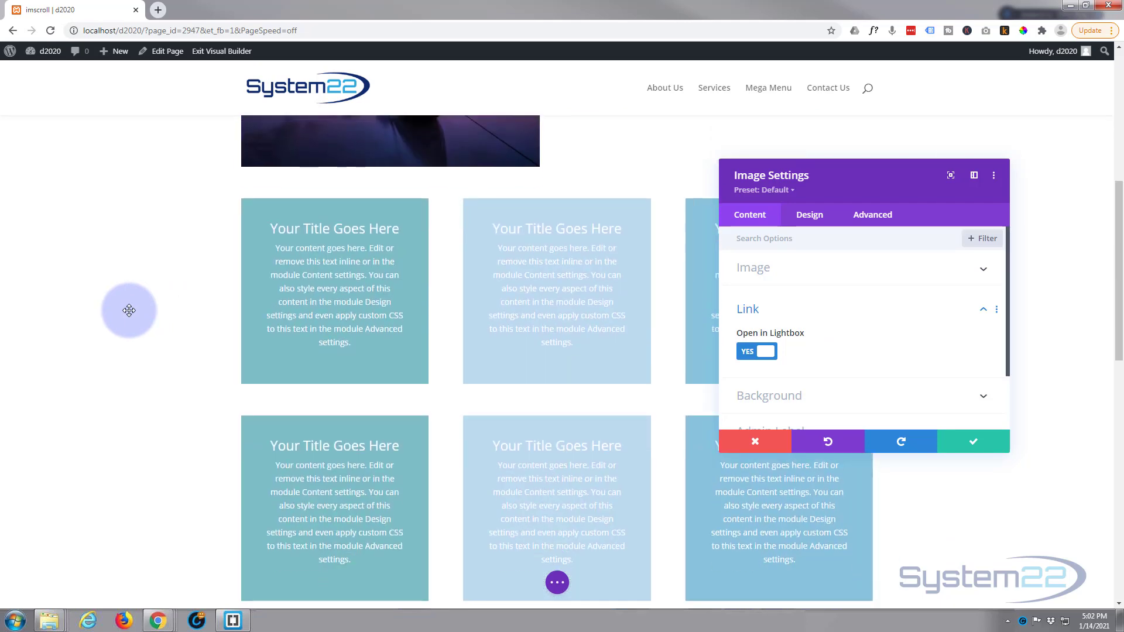
{"action": "scroll", "coordinate": [129, 310], "scroll_direction": "up", "scroll_amount": 2}
{"action": "scroll", "coordinate": [128, 312], "scroll_direction": "up", "scroll_amount": 2}
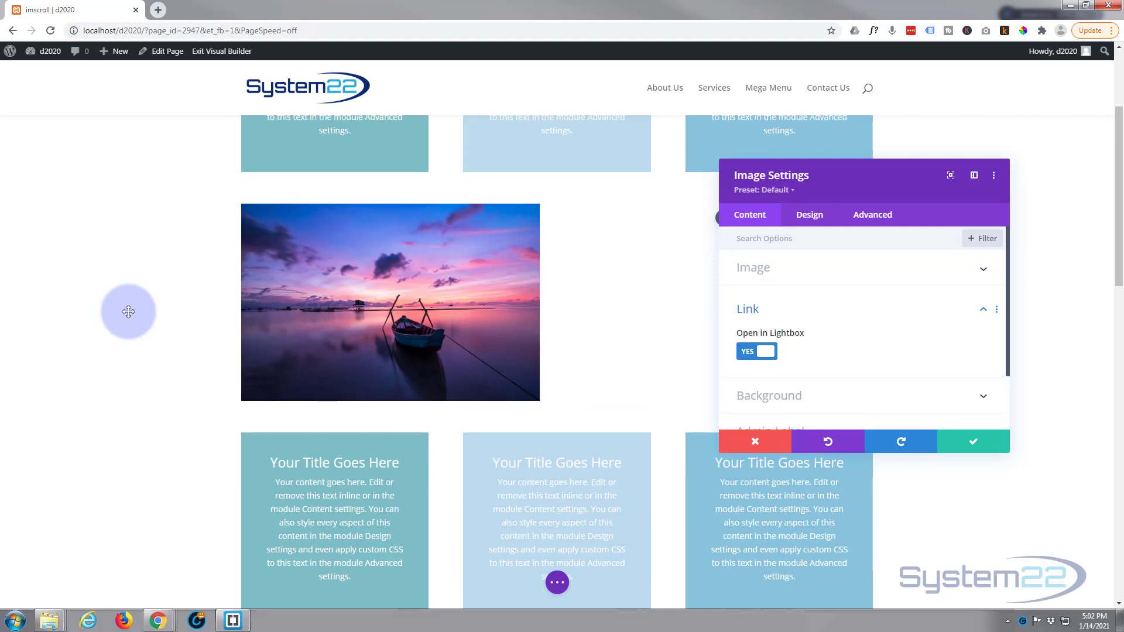
{"action": "scroll", "coordinate": [128, 311], "scroll_direction": "down", "scroll_amount": 1}
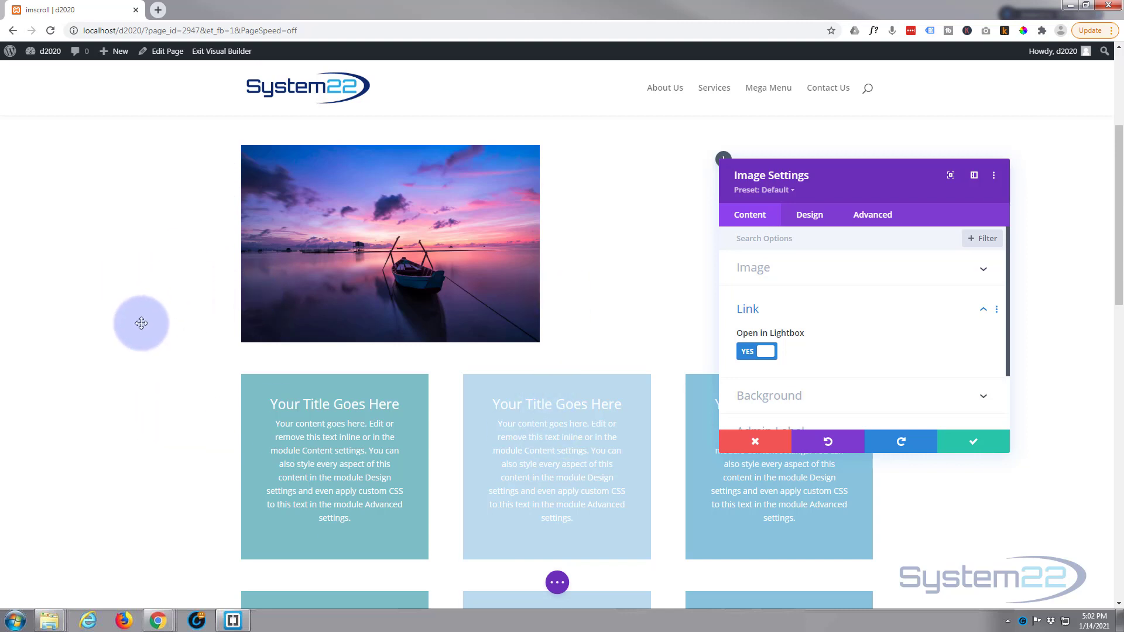
{"action": "scroll", "coordinate": [141, 320], "scroll_direction": "down", "scroll_amount": 1}
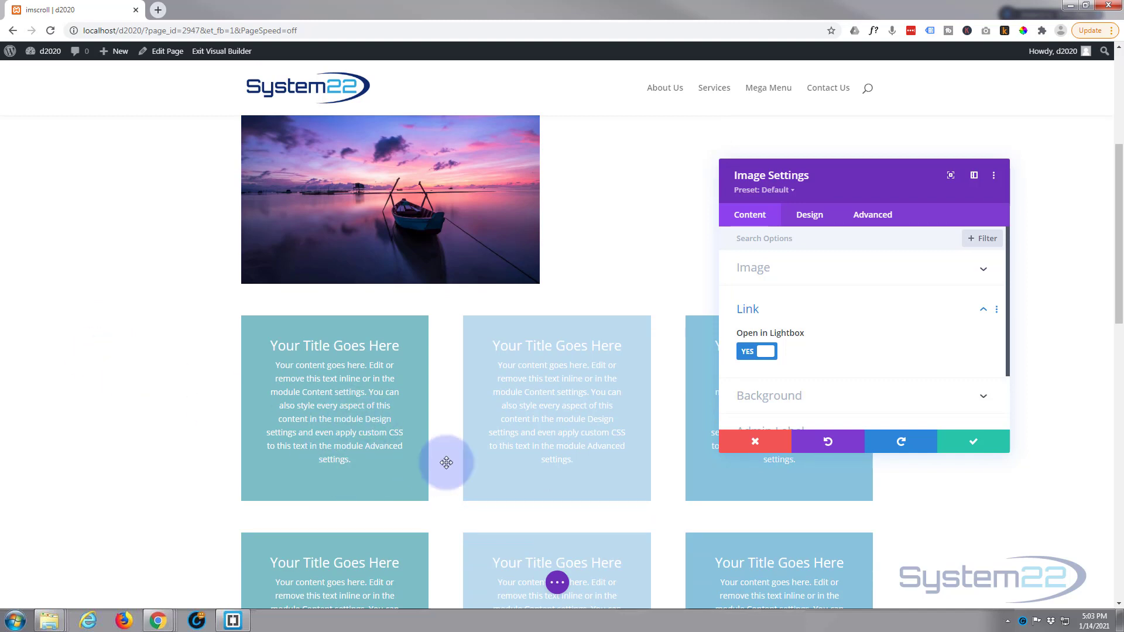
{"action": "scroll", "coordinate": [573, 488], "scroll_direction": "up", "scroll_amount": 1}
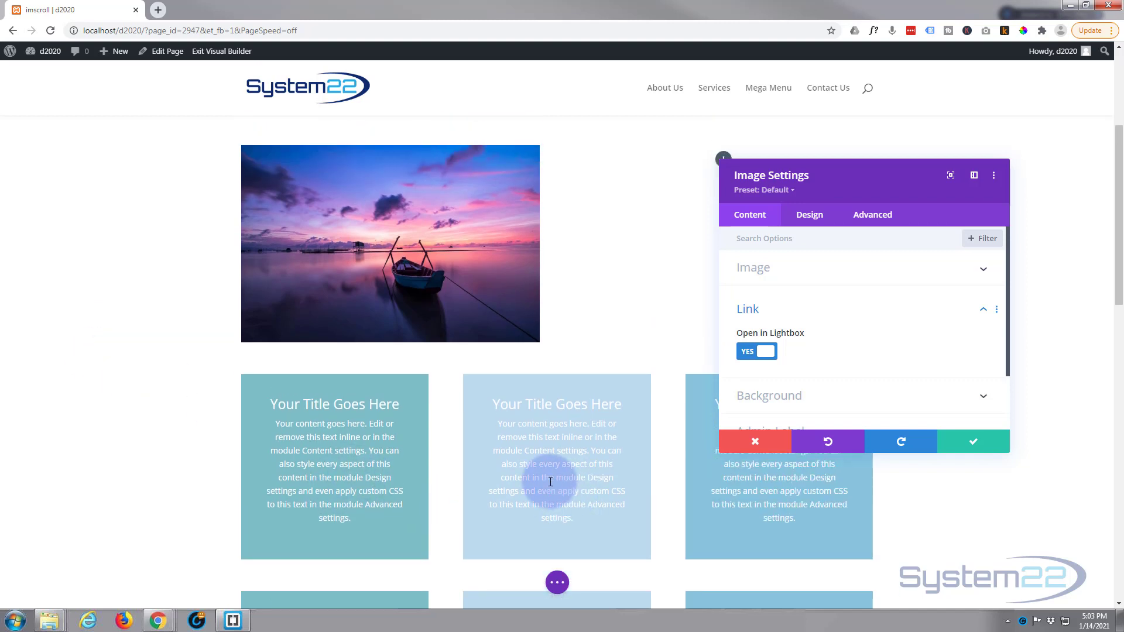
Set the boat image's Sticky Position to Stick to Top in its scroll effects
{"action": "left_click", "coordinate": [876, 217]}
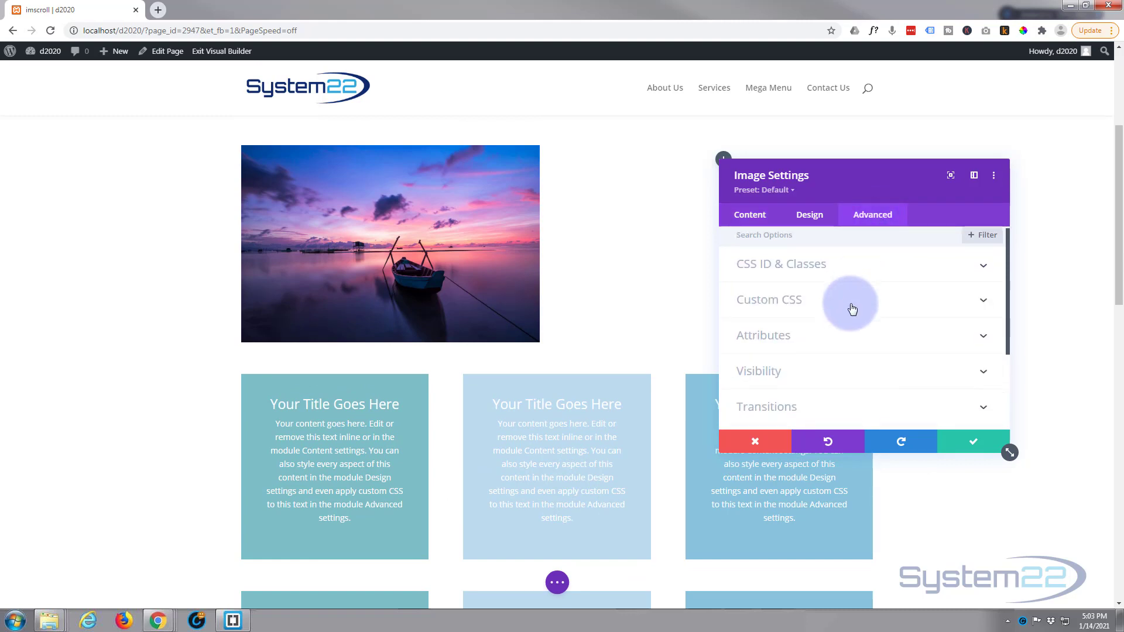
{"action": "scroll", "coordinate": [852, 309], "scroll_direction": "down", "scroll_amount": 1}
{"action": "scroll", "coordinate": [853, 309], "scroll_direction": "down", "scroll_amount": 2}
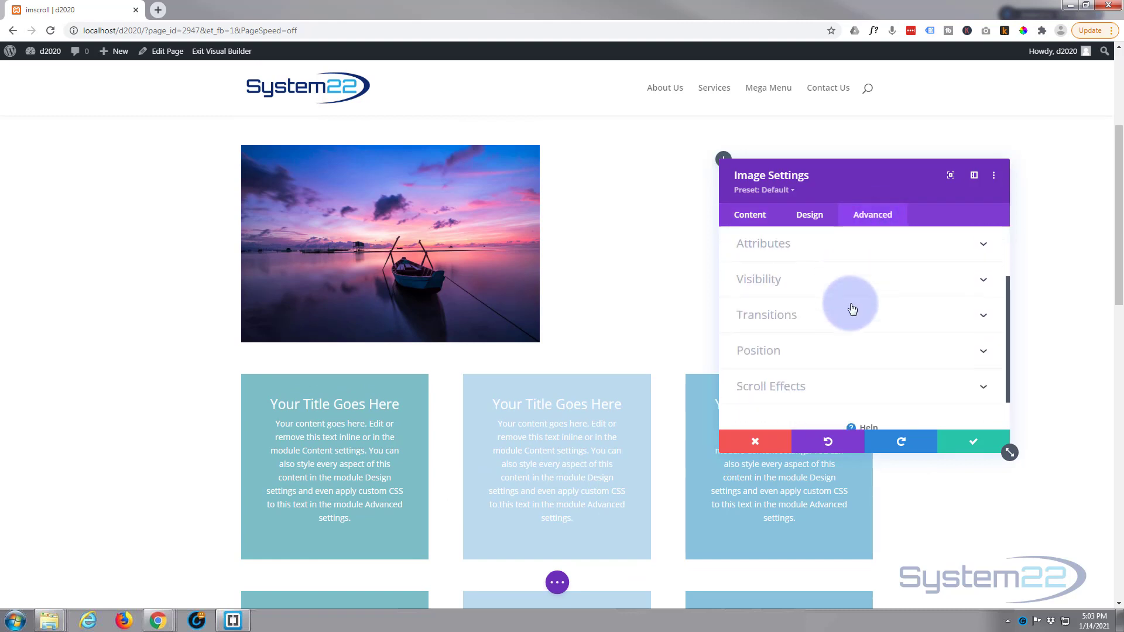
{"action": "left_click", "coordinate": [816, 364]}
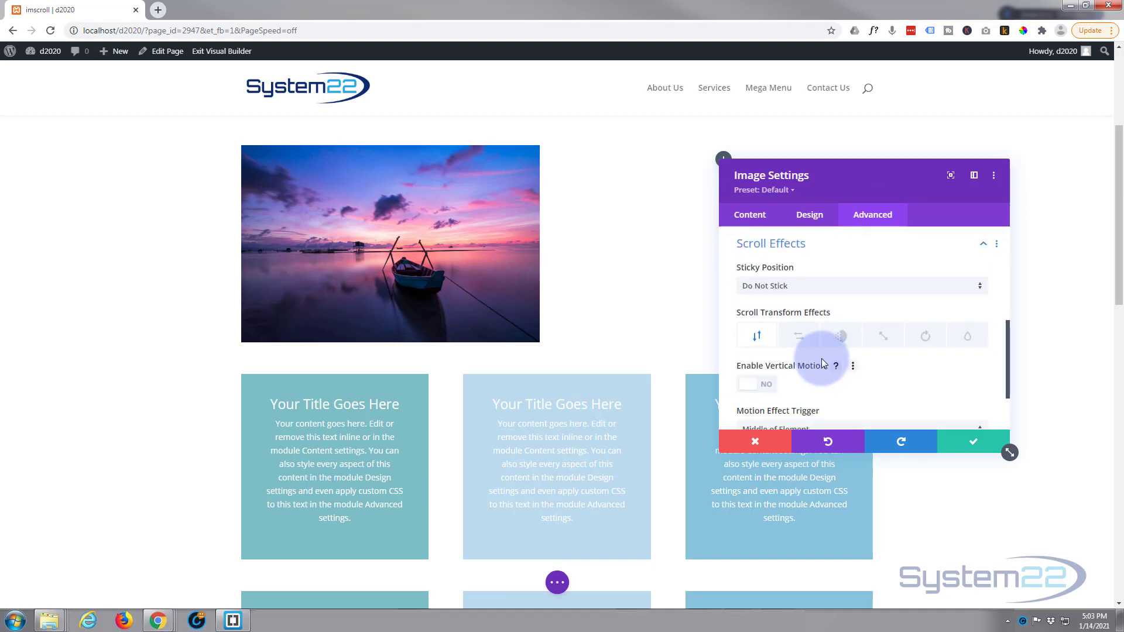
{"action": "left_click", "coordinate": [798, 288]}
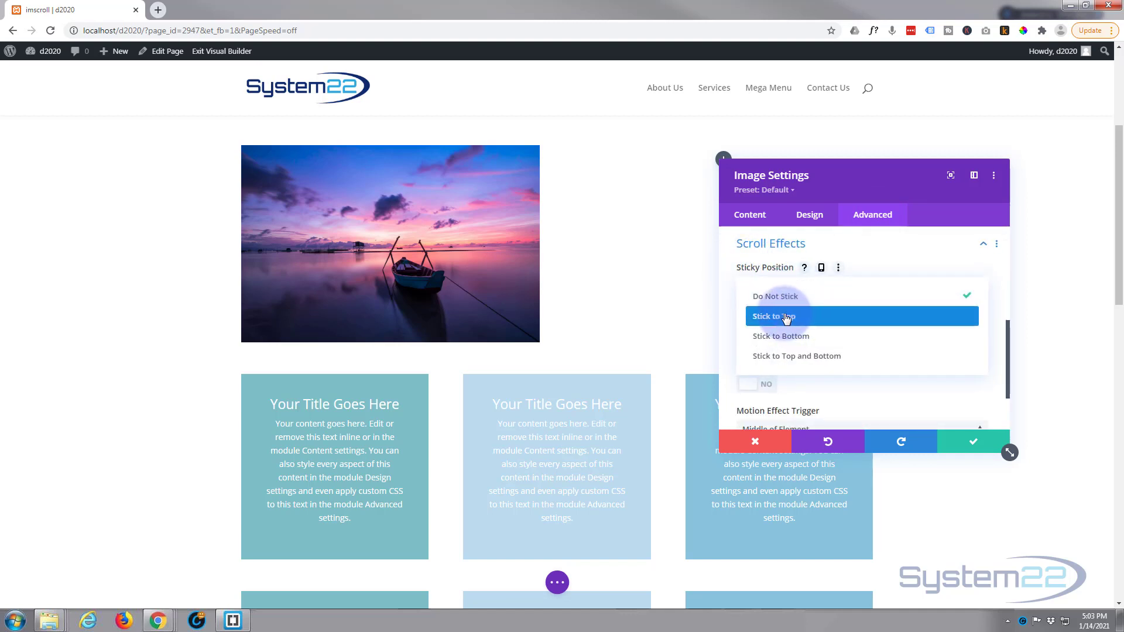
{"action": "left_click", "coordinate": [785, 317]}
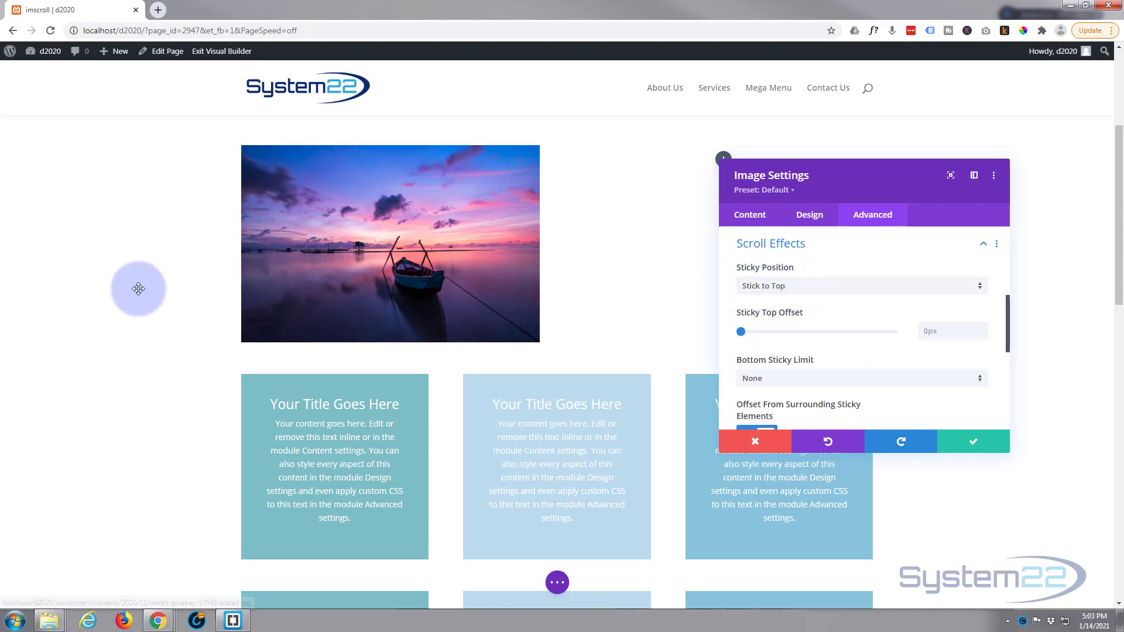
Set the boat image's Sticky Top Offset to 50px
{"action": "scroll", "coordinate": [140, 286], "scroll_direction": "down", "scroll_amount": 6}
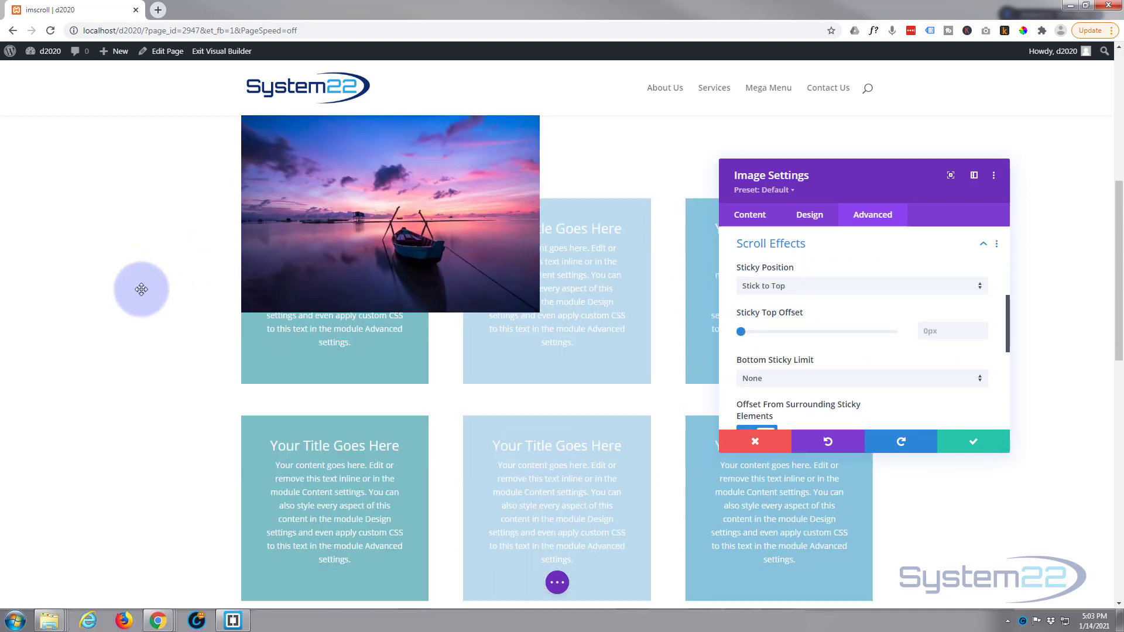
{"action": "scroll", "coordinate": [138, 296], "scroll_direction": "up", "scroll_amount": 4}
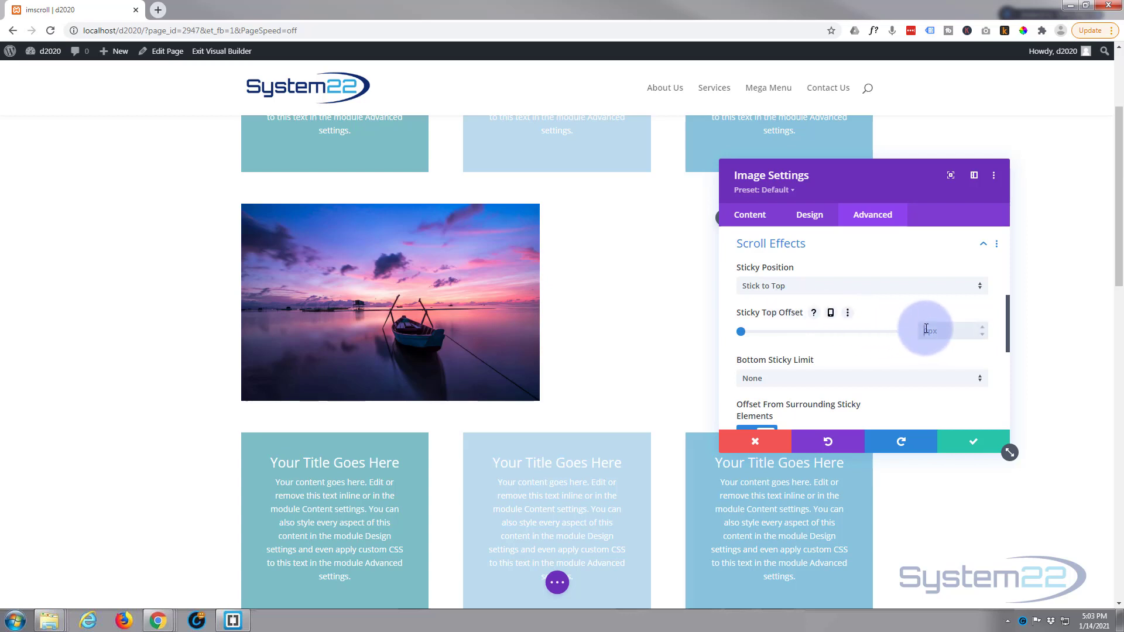
{"action": "left_click", "coordinate": [925, 329]}
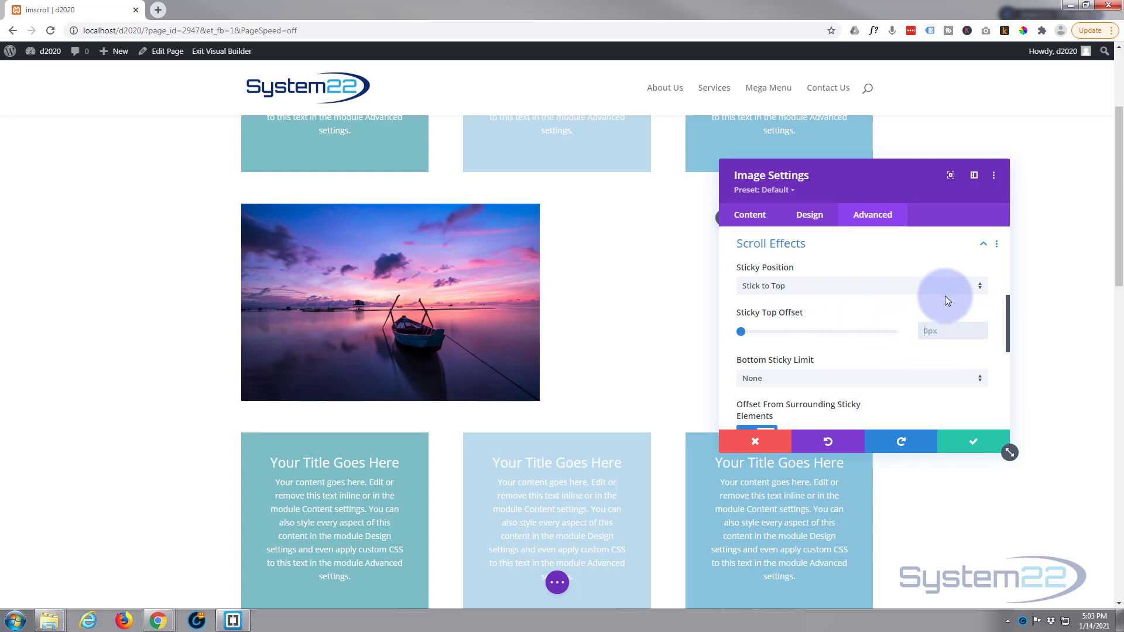
{"action": "type", "text": "50px"}
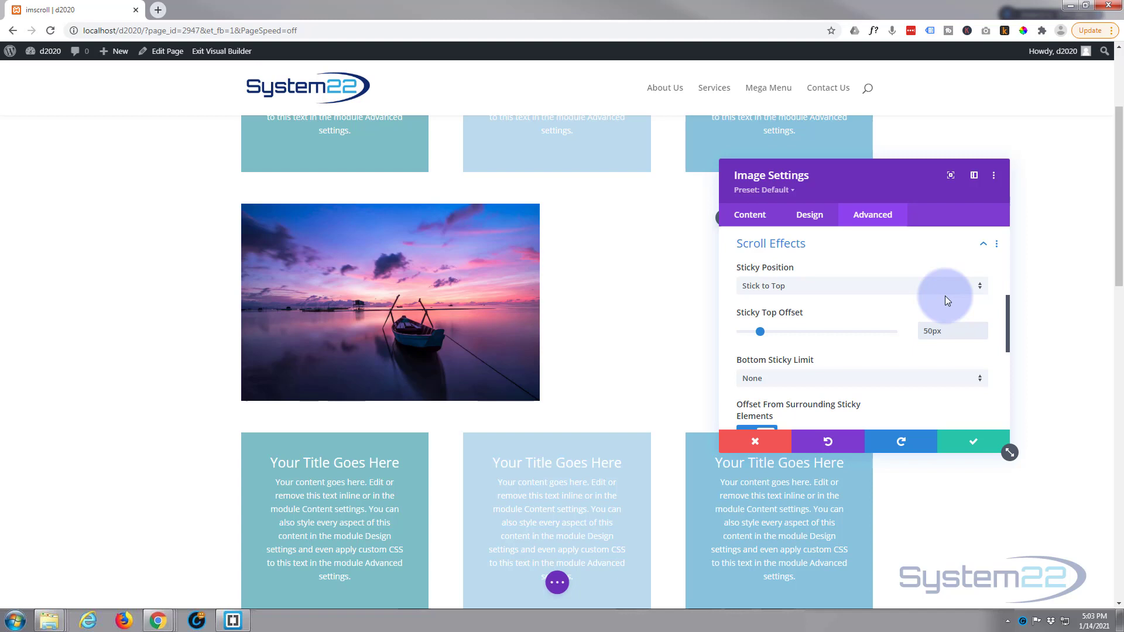
{"action": "left_click", "coordinate": [940, 333]}
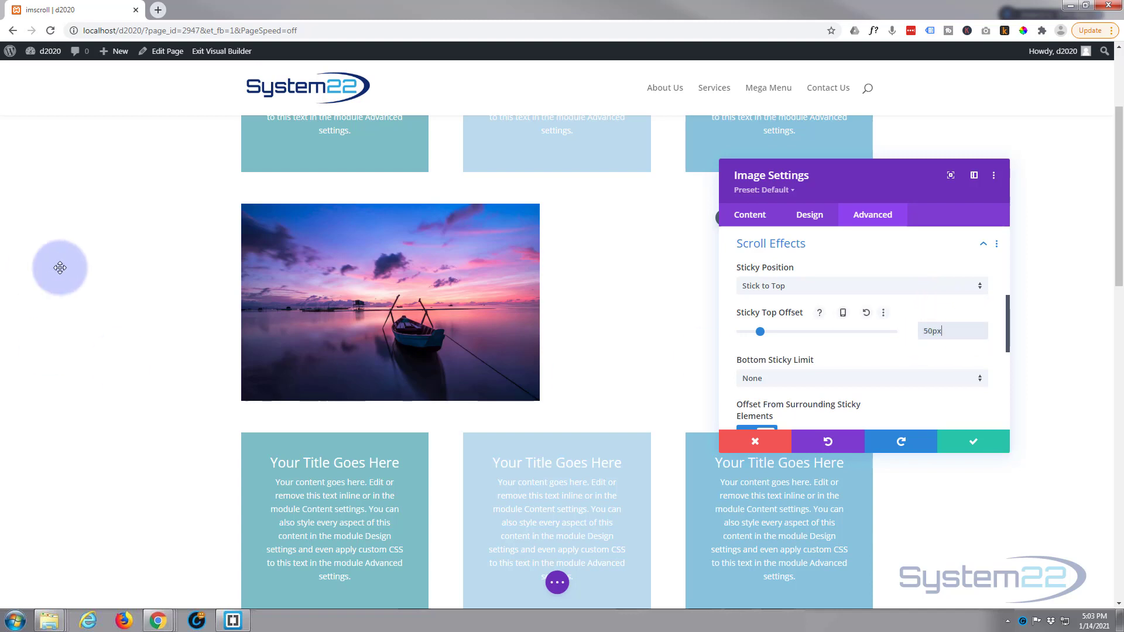
Examine how the boat image sticks below the header and passes over the following rows while the page scrolls
{"action": "scroll", "coordinate": [83, 266], "scroll_direction": "down", "scroll_amount": 1}
{"action": "scroll", "coordinate": [83, 266], "scroll_direction": "down", "scroll_amount": 2}
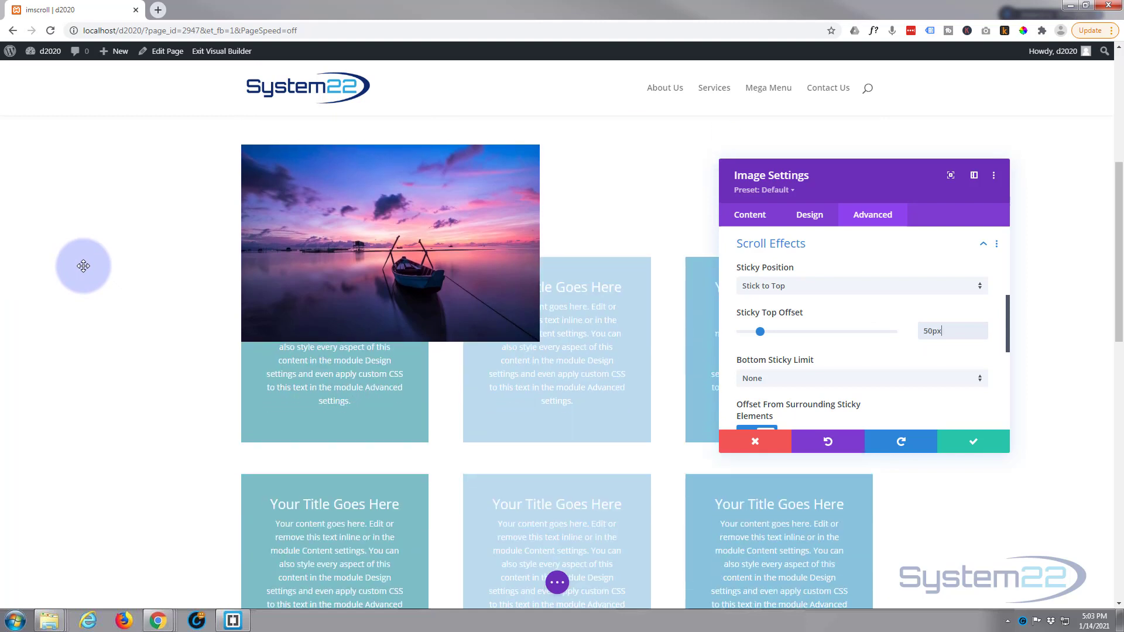
{"action": "scroll", "coordinate": [80, 269], "scroll_direction": "up", "scroll_amount": 2}
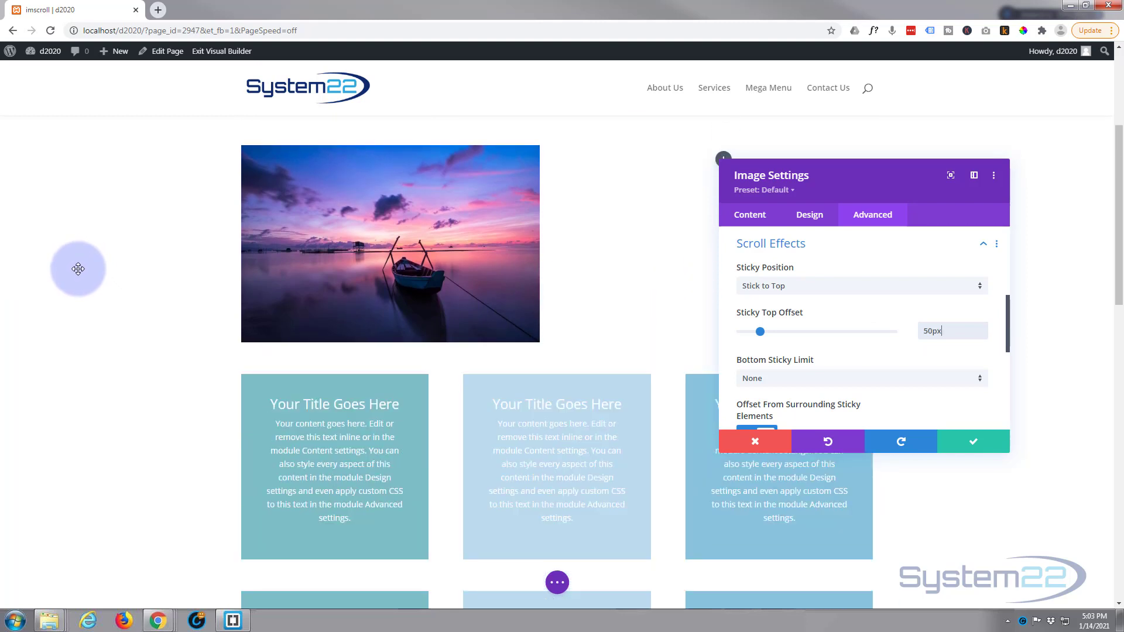
{"action": "scroll", "coordinate": [78, 269], "scroll_direction": "down", "scroll_amount": 6}
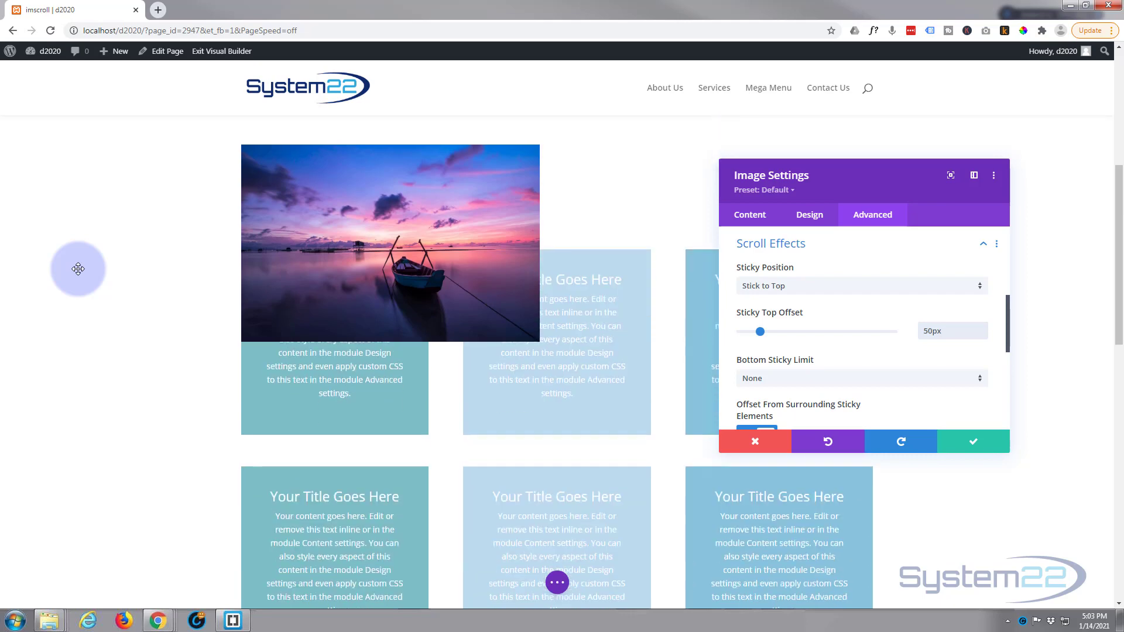
{"action": "scroll", "coordinate": [78, 268], "scroll_direction": "down", "scroll_amount": 4}
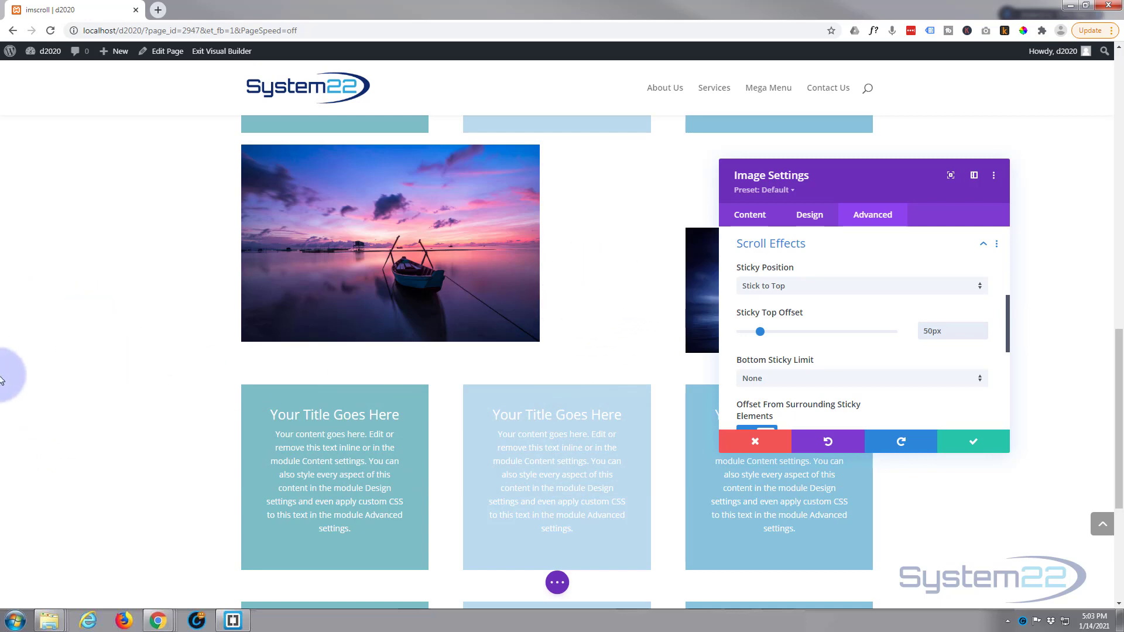
{"action": "scroll", "coordinate": [82, 368], "scroll_direction": "up", "scroll_amount": 1}
{"action": "scroll", "coordinate": [82, 367], "scroll_direction": "down", "scroll_amount": 5}
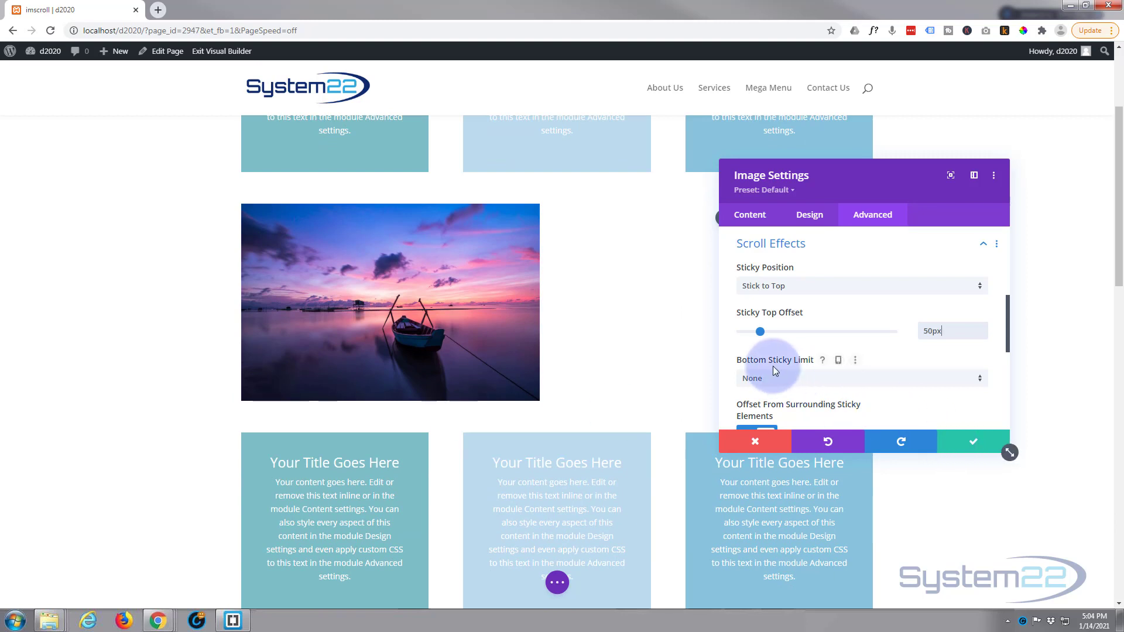
Set the boat image's Bottom Sticky Limit to Section and check where it stops sticking as the page scrolls
{"action": "left_click", "coordinate": [818, 379]}
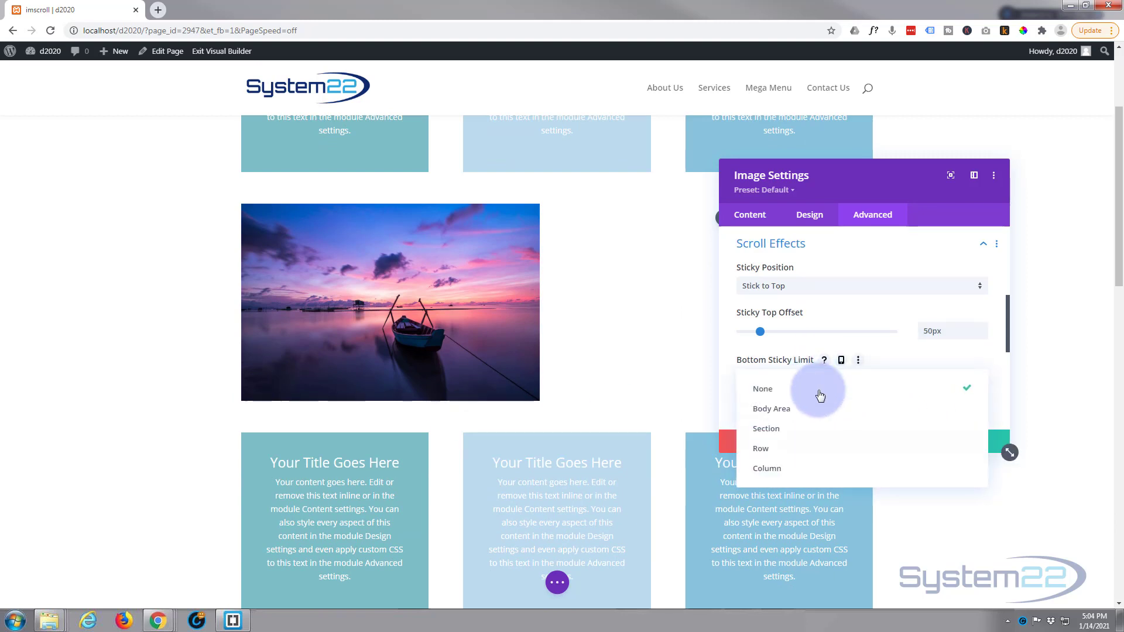
{"action": "left_click", "coordinate": [814, 429]}
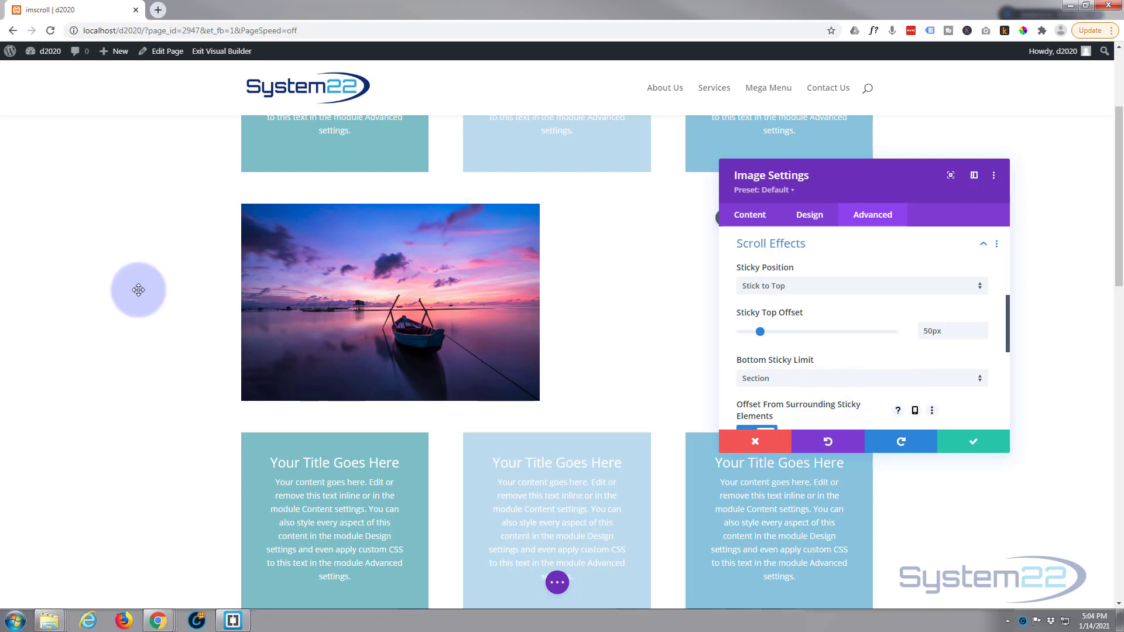
{"action": "scroll", "coordinate": [138, 290], "scroll_direction": "down", "scroll_amount": 2}
{"action": "scroll", "coordinate": [138, 289], "scroll_direction": "down", "scroll_amount": 7}
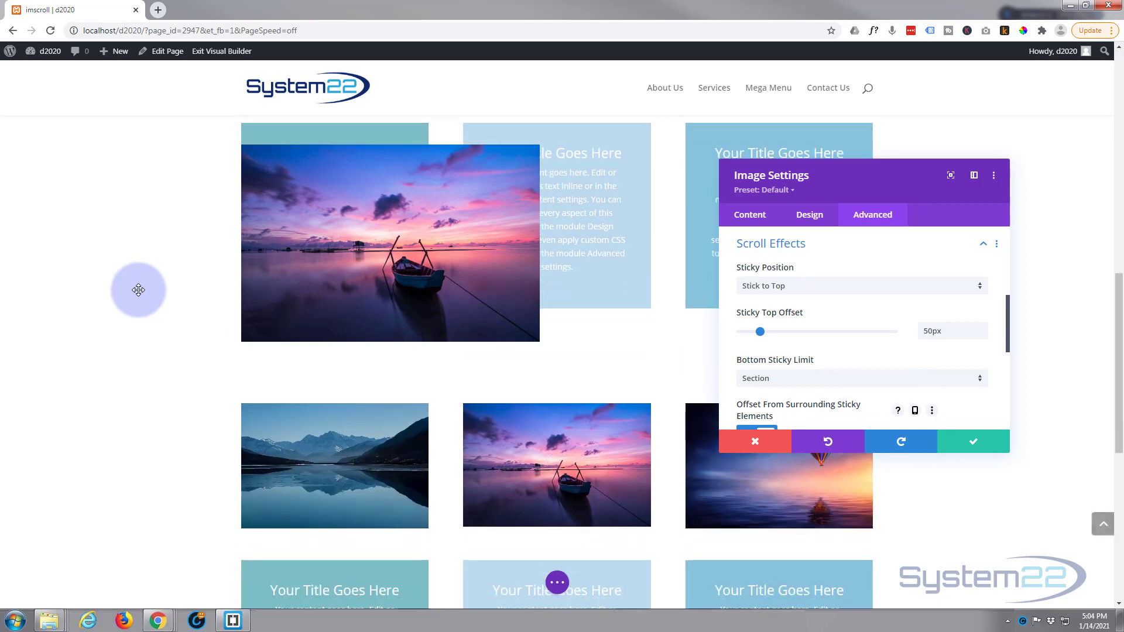
{"action": "scroll", "coordinate": [138, 289], "scroll_direction": "down", "scroll_amount": 2}
{"action": "scroll", "coordinate": [138, 290], "scroll_direction": "up", "scroll_amount": 3}
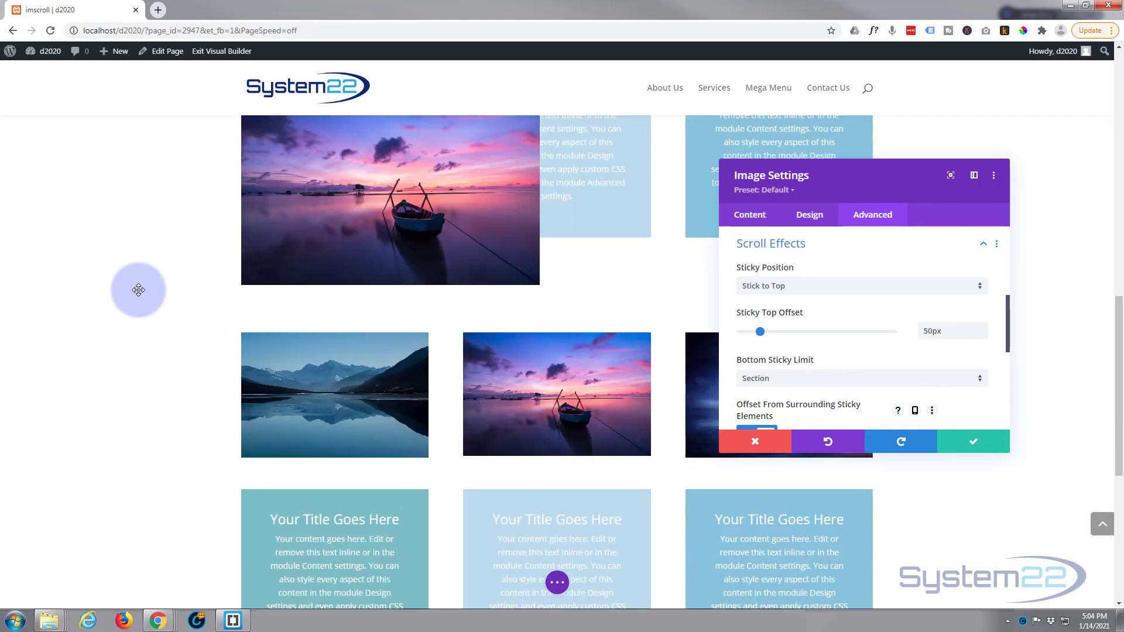
{"action": "scroll", "coordinate": [138, 290], "scroll_direction": "up", "scroll_amount": 4}
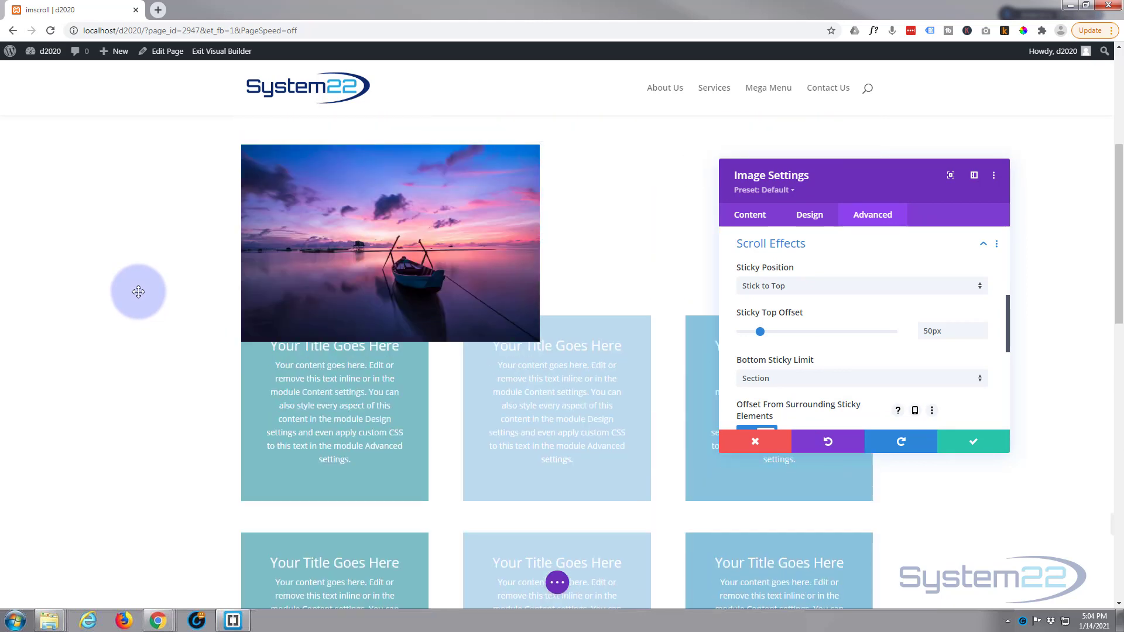
{"action": "scroll", "coordinate": [138, 291], "scroll_direction": "up", "scroll_amount": 1}
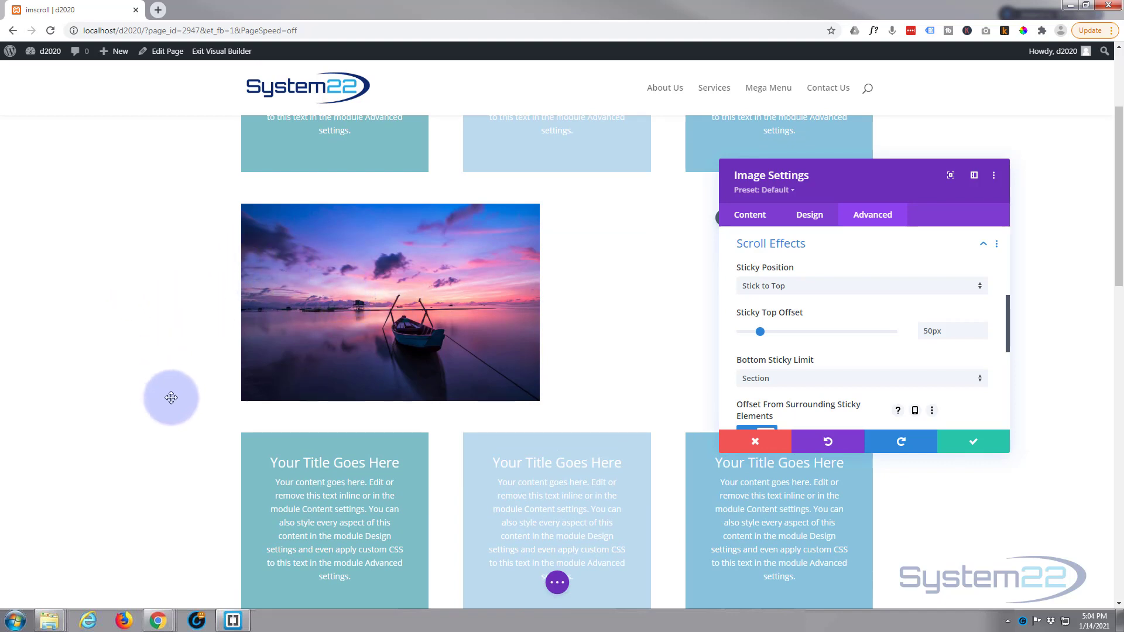
Enable sticky styling for the boat image's Transform and scale its sticky state to 140% in both directions
{"action": "left_click", "coordinate": [823, 220]}
{"action": "scroll", "coordinate": [855, 306], "scroll_direction": "down", "scroll_amount": 3}
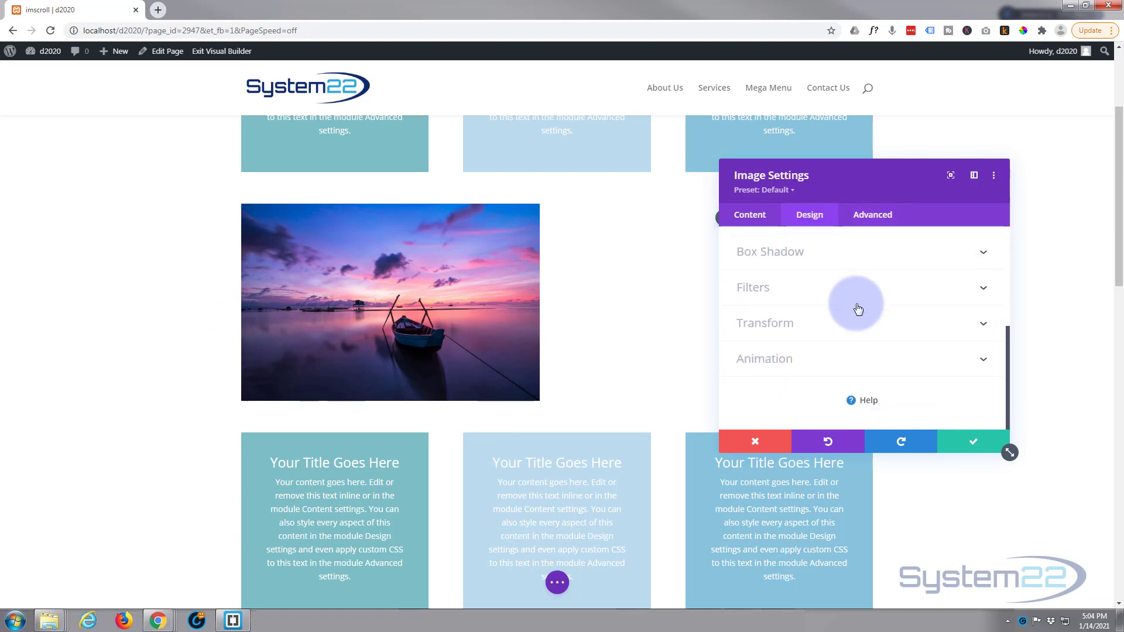
{"action": "left_click", "coordinate": [818, 322]}
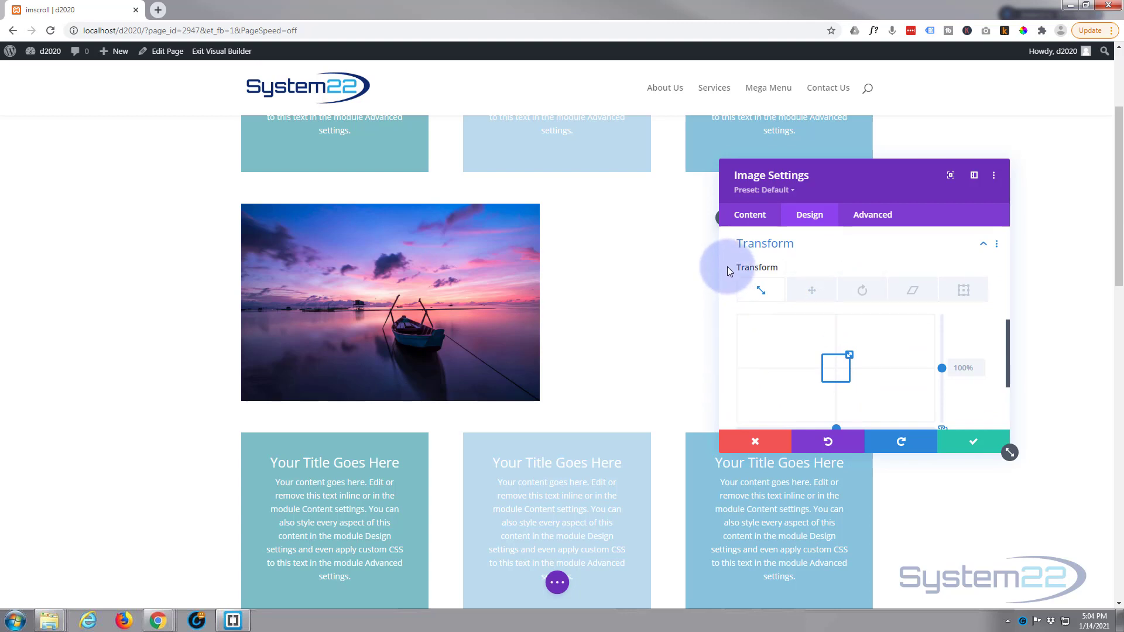
{"action": "mouse_move", "coordinate": [746, 267]}
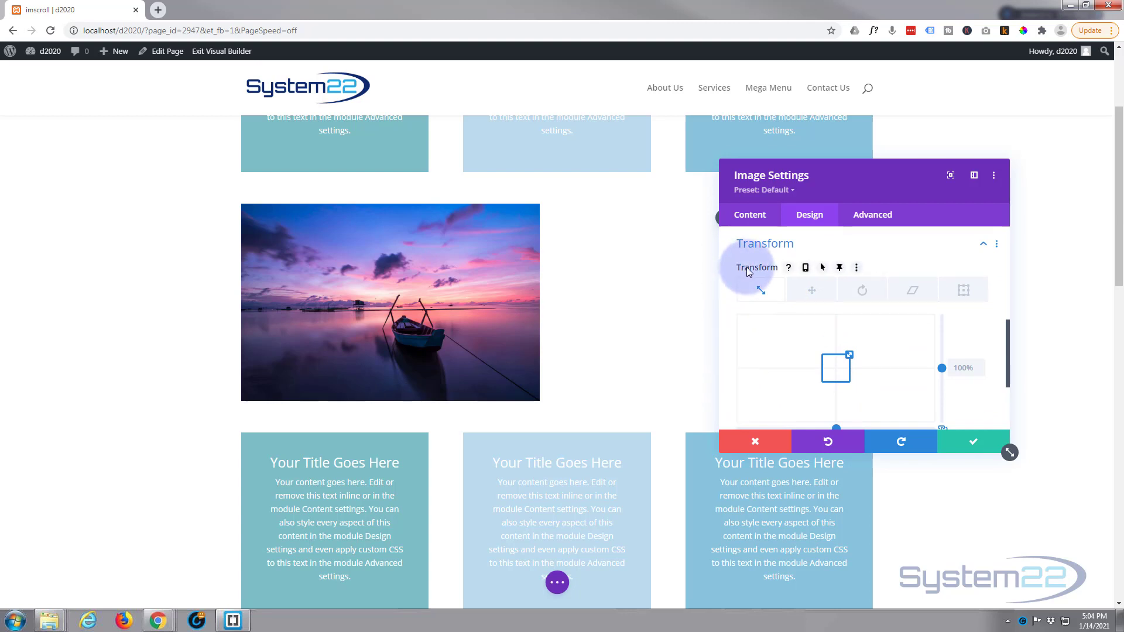
{"action": "left_click", "coordinate": [840, 269]}
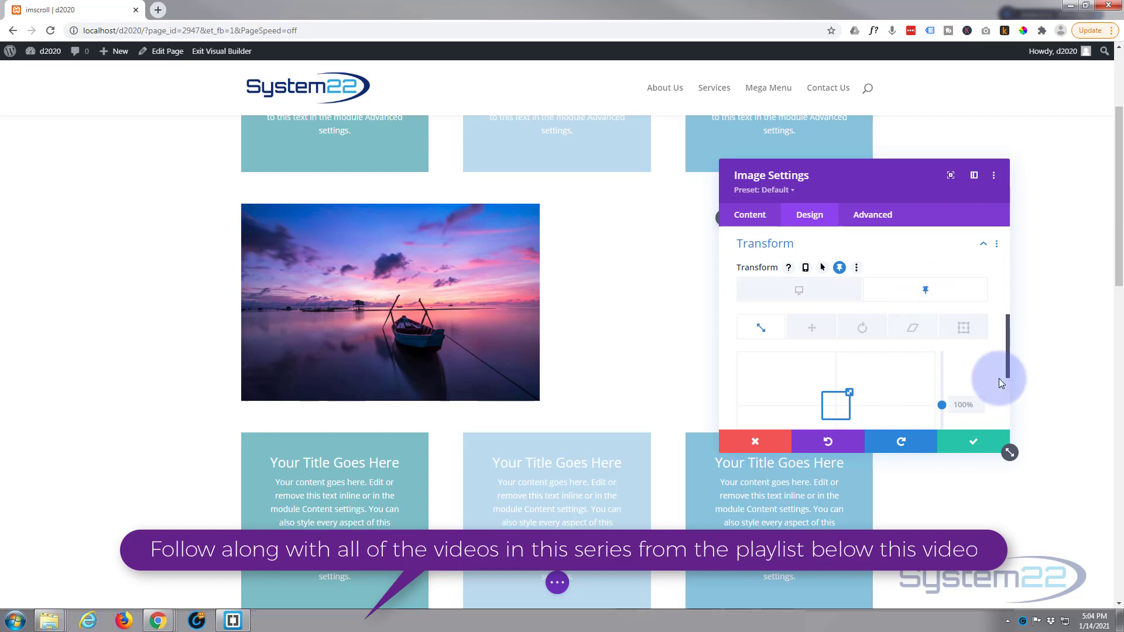
{"action": "scroll", "coordinate": [968, 371], "scroll_direction": "down", "scroll_amount": 1}
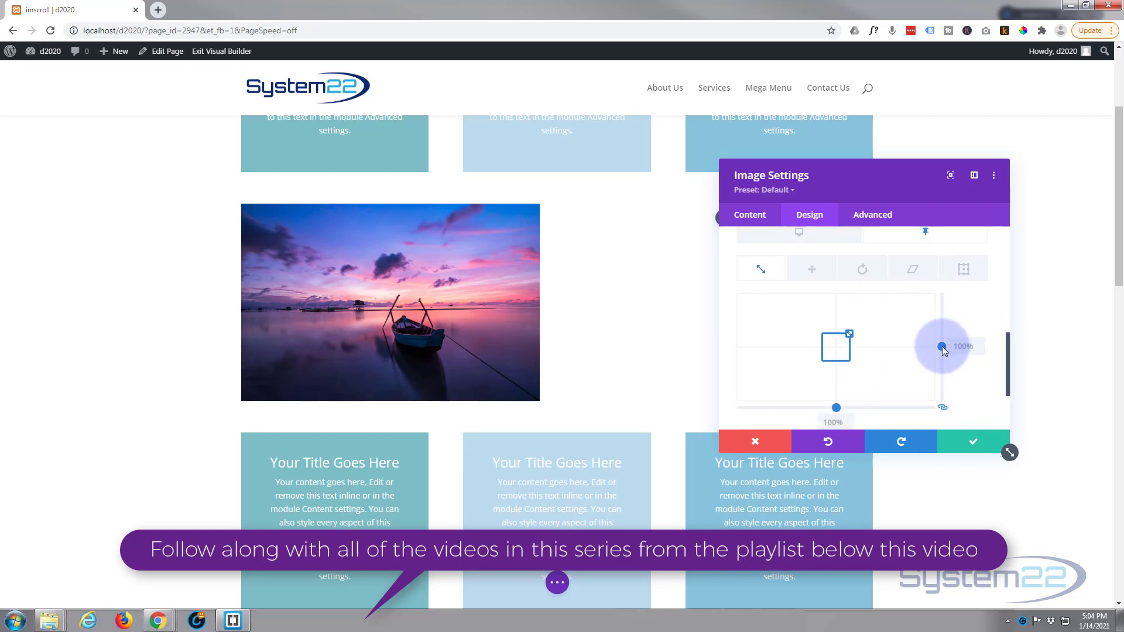
{"action": "left_click_drag", "start_coordinate": [943, 347], "coordinate": [943, 337]}
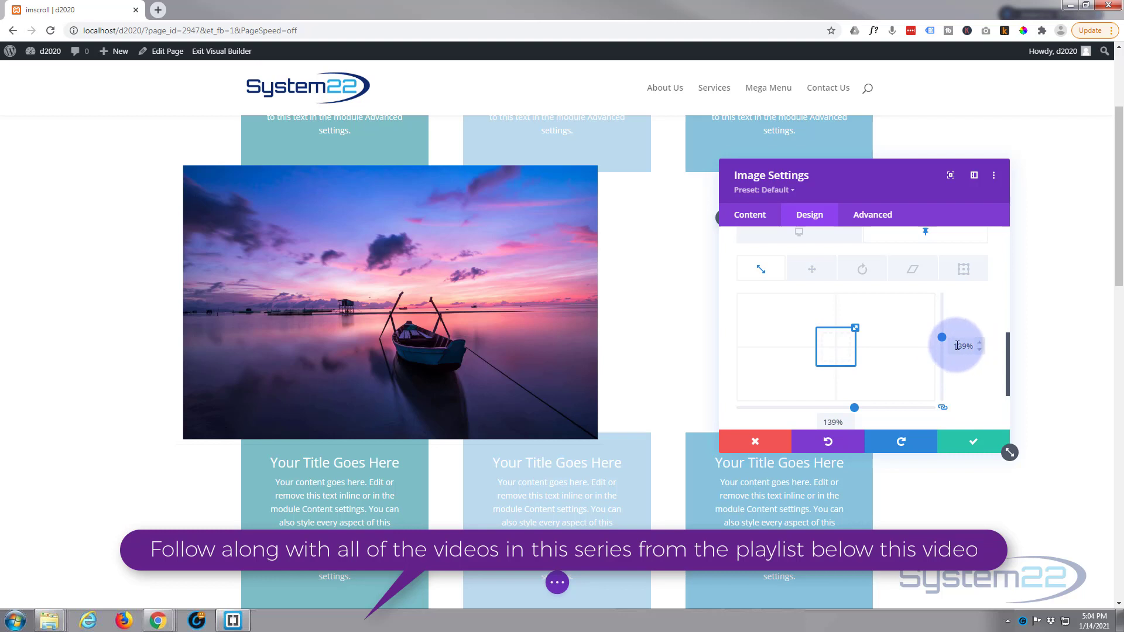
{"action": "left_click", "coordinate": [979, 342]}
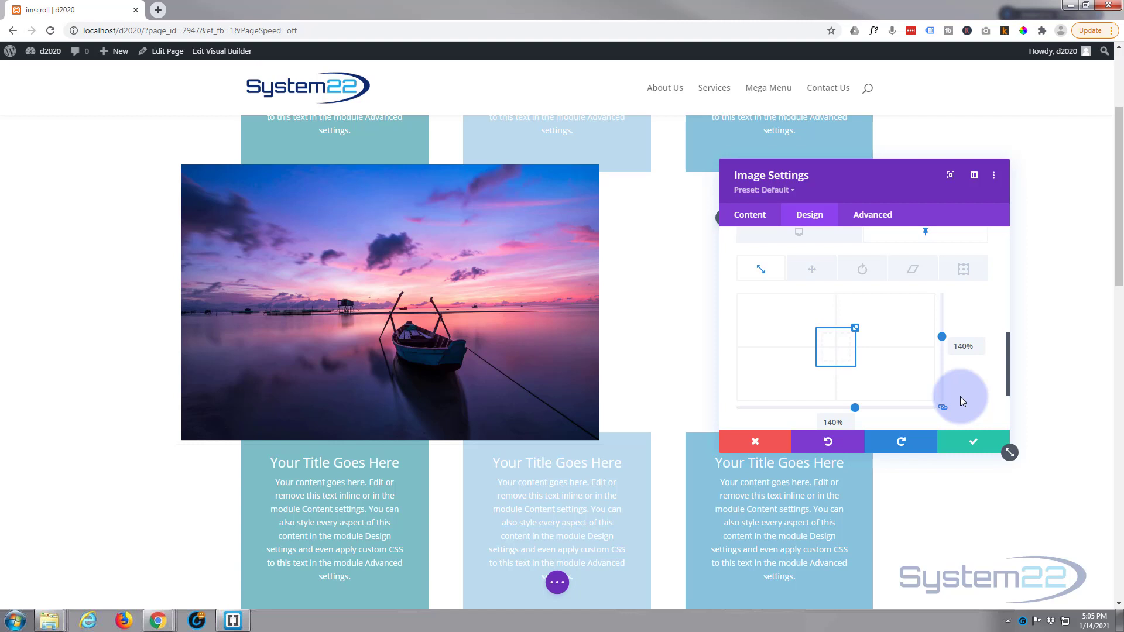
Set the sticky state's horizontal Transform Translate to -100px and return to the desktop state
{"action": "left_click", "coordinate": [816, 276]}
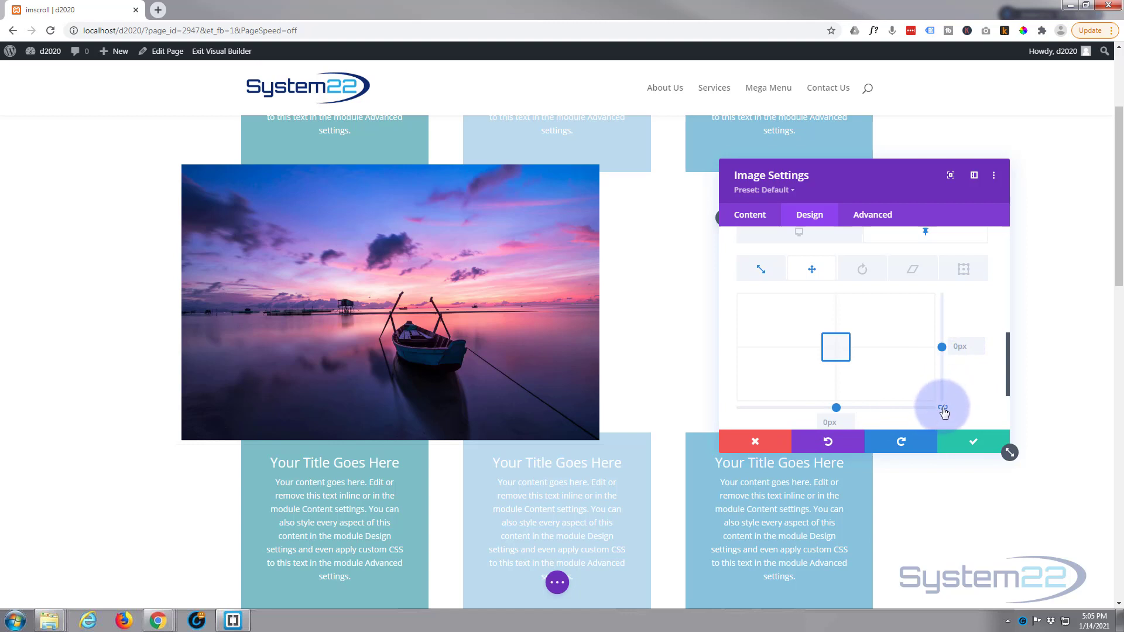
{"action": "left_click_drag", "start_coordinate": [834, 407], "coordinate": [802, 408]}
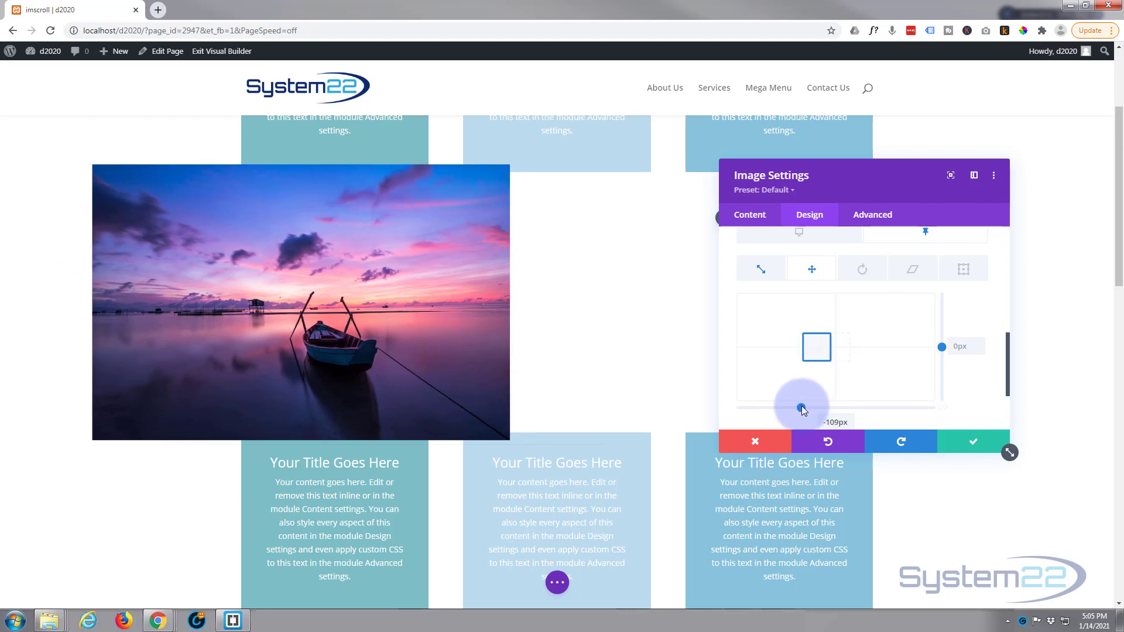
{"action": "scroll", "coordinate": [873, 412], "scroll_direction": "down", "scroll_amount": 1}
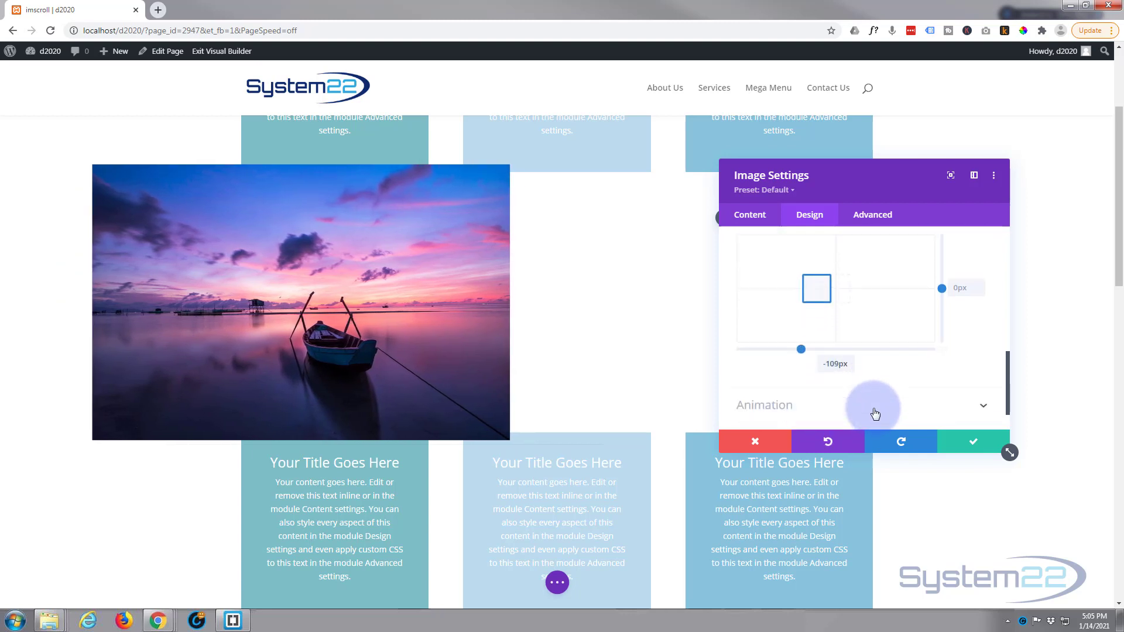
{"action": "left_click", "coordinate": [848, 365]}
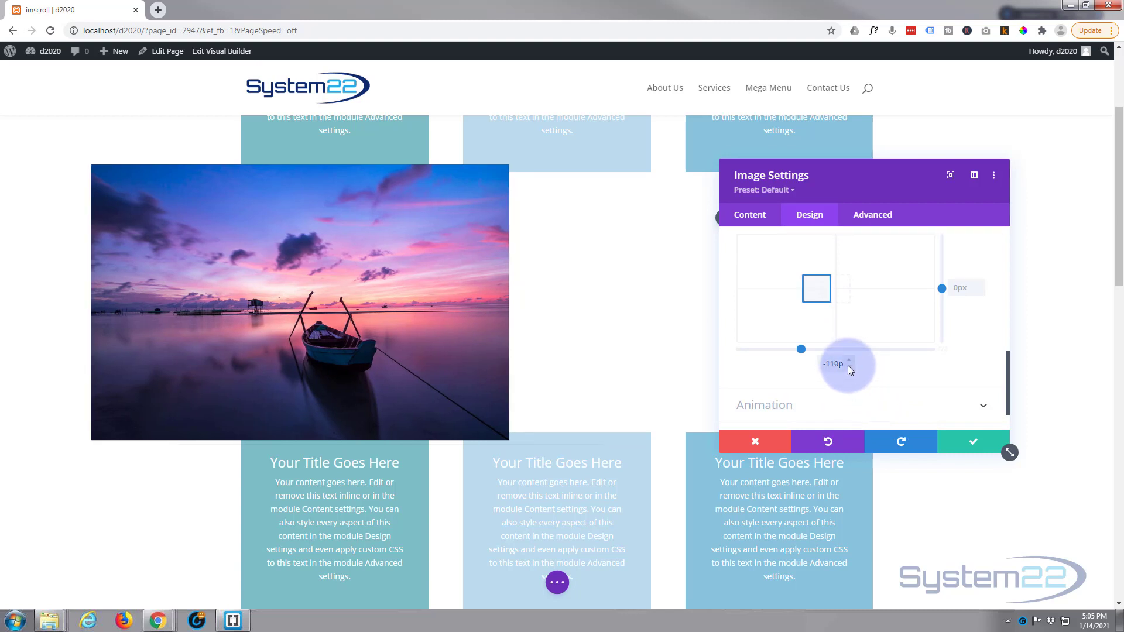
{"action": "left_click", "coordinate": [848, 361]}
{"action": "left_click", "coordinate": [847, 361]}
{"action": "left_click", "coordinate": [848, 361]}
{"action": "left_click", "coordinate": [848, 361]}
{"action": "left_click", "coordinate": [848, 361]}
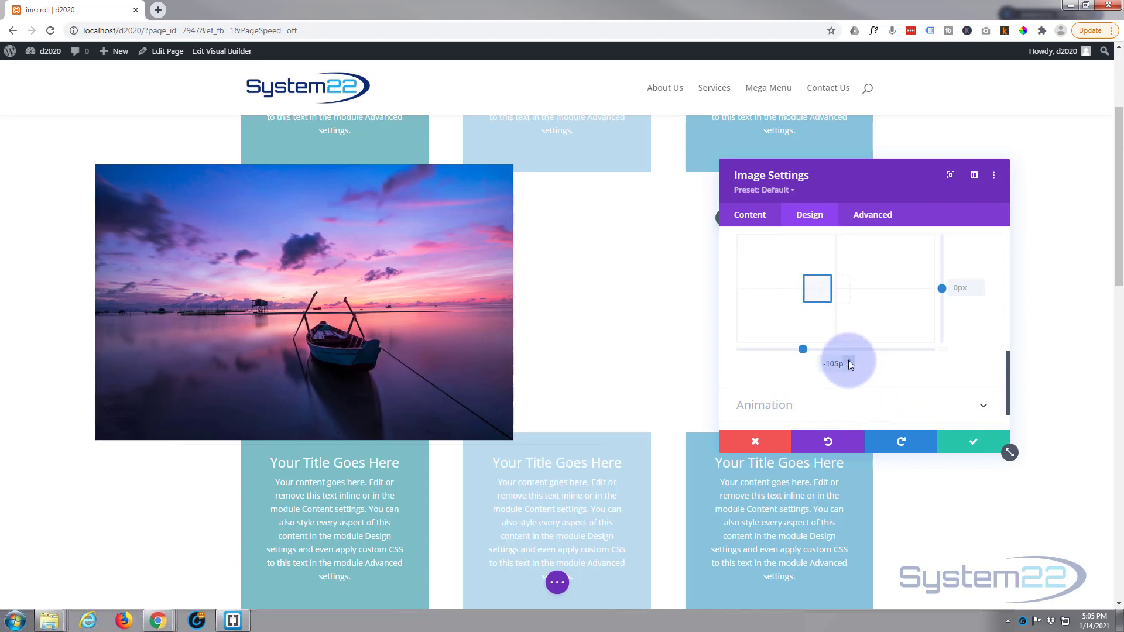
{"action": "left_click", "coordinate": [848, 361]}
{"action": "left_click", "coordinate": [848, 361]}
{"action": "left_click", "coordinate": [848, 361]}
{"action": "left_click", "coordinate": [848, 360]}
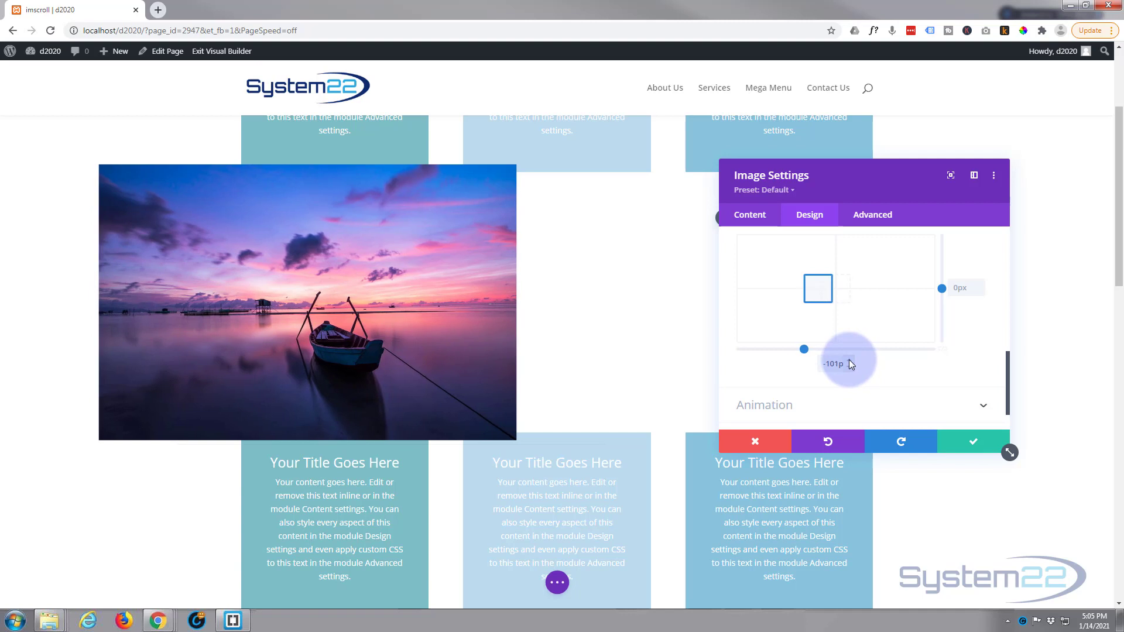
{"action": "left_click", "coordinate": [848, 359]}
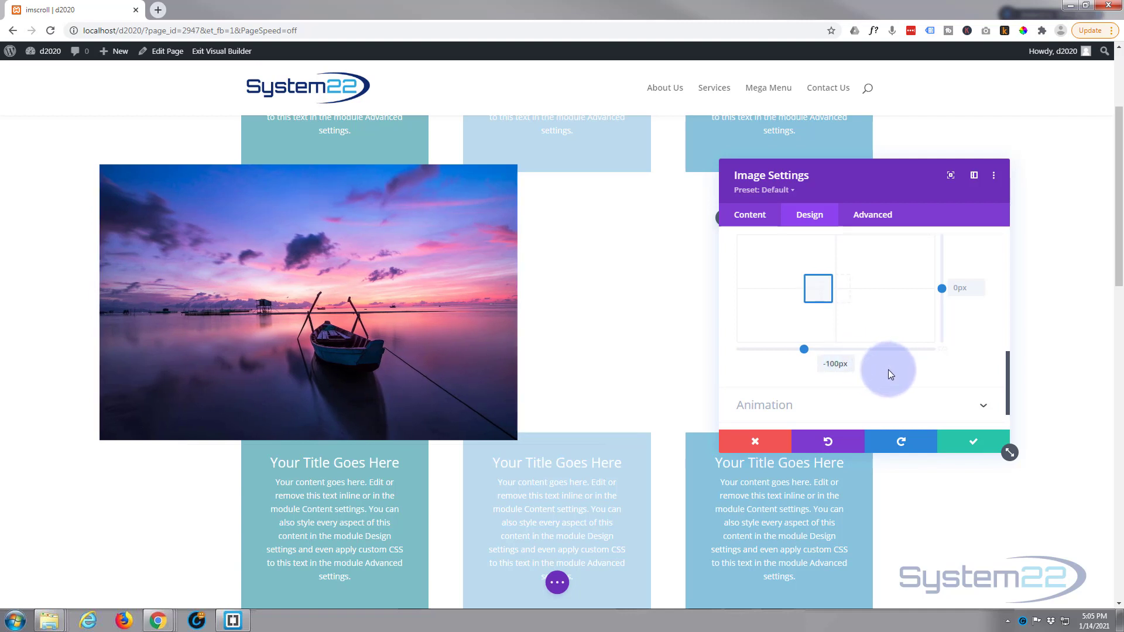
{"action": "scroll", "coordinate": [870, 379], "scroll_direction": "up", "scroll_amount": 2}
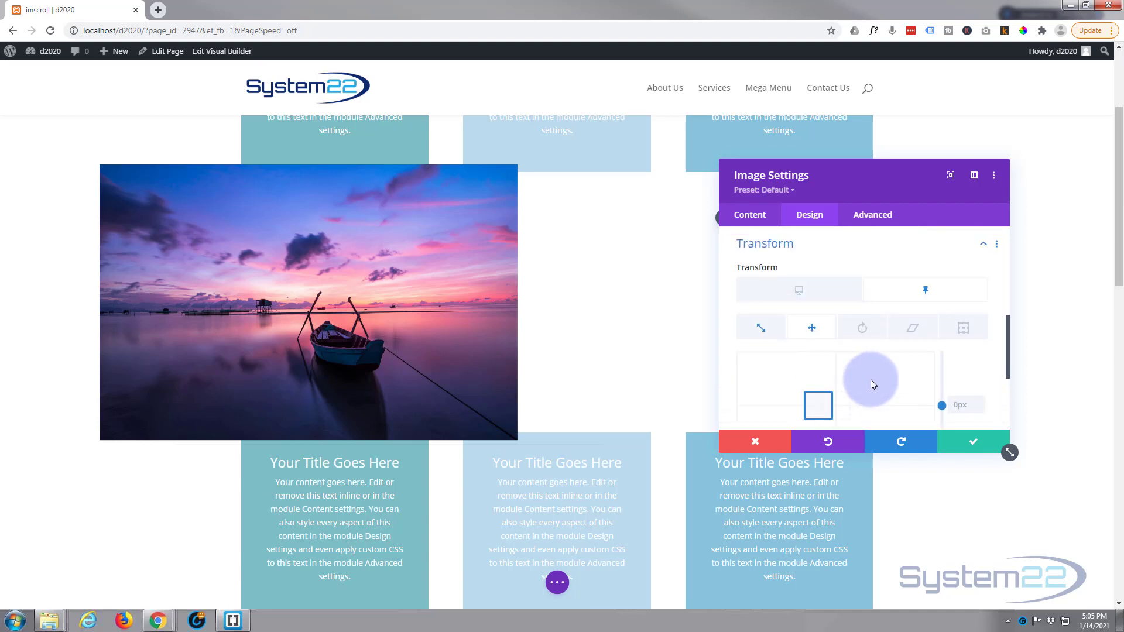
{"action": "left_click", "coordinate": [799, 291]}
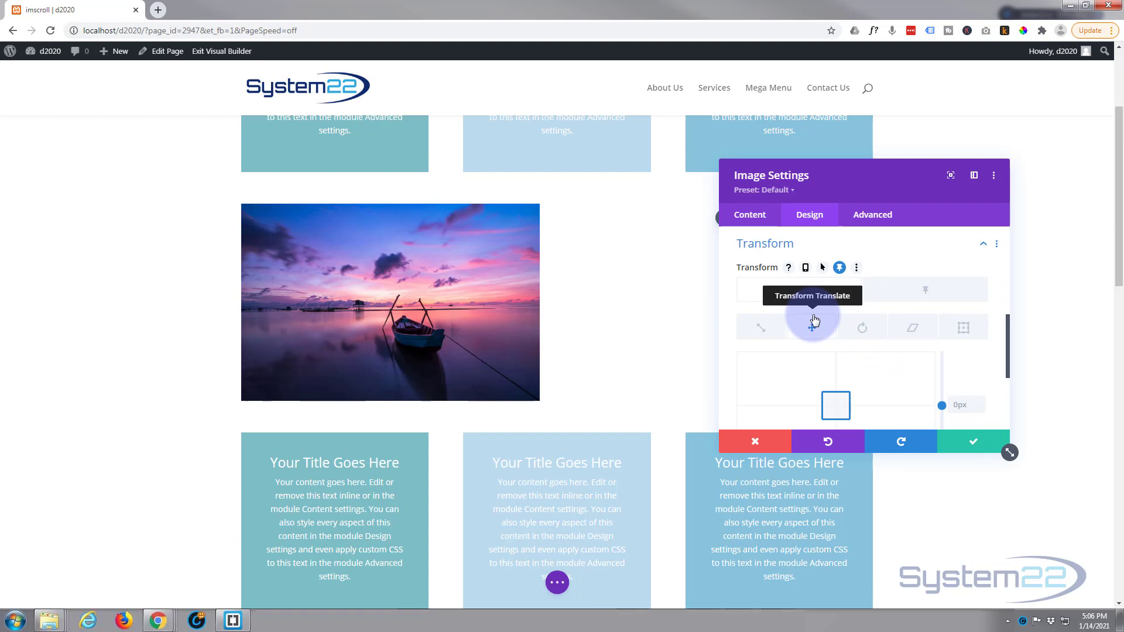
Enable sticky styling for the boat image's Saturation filter and set its sticky value to 0%
{"action": "scroll", "coordinate": [814, 321], "scroll_direction": "up", "scroll_amount": 1}
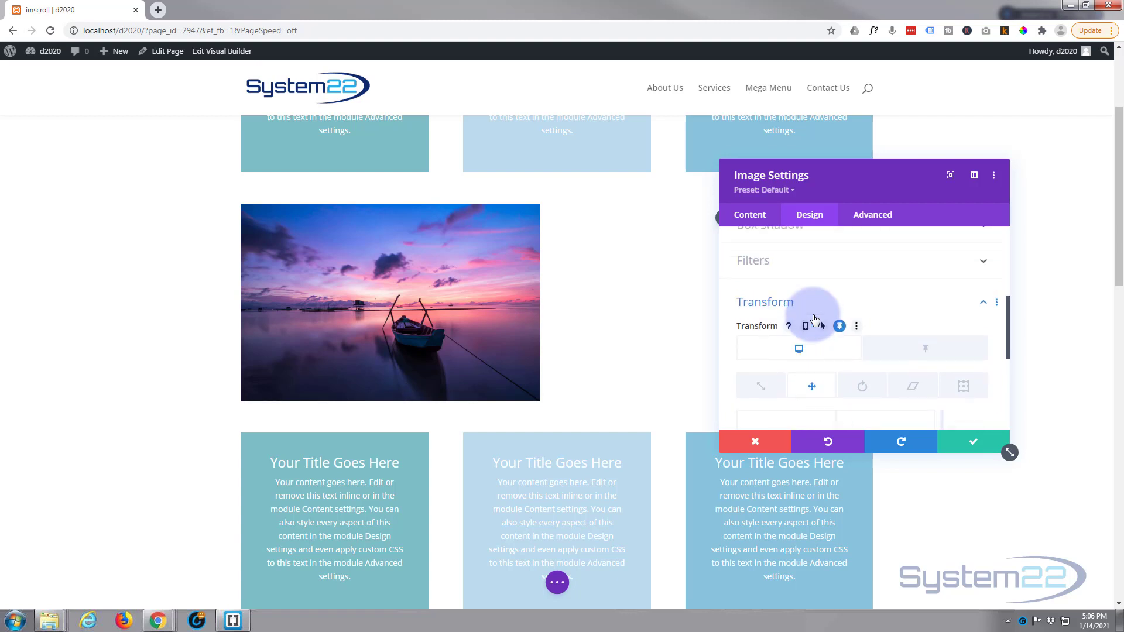
{"action": "left_click", "coordinate": [817, 269]}
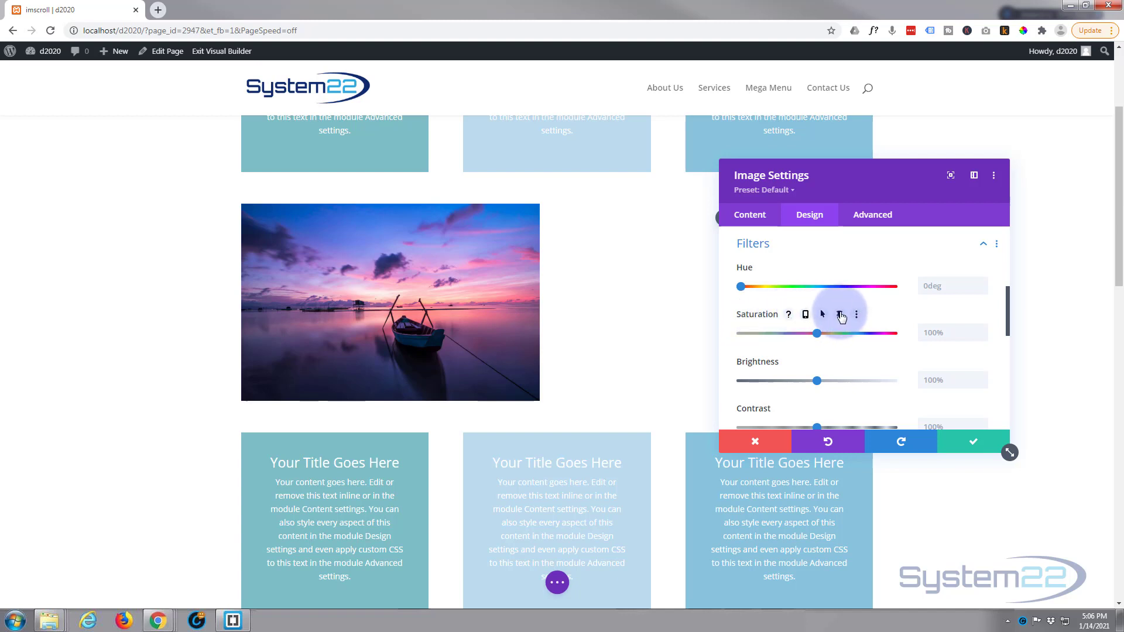
{"action": "left_click", "coordinate": [840, 316]}
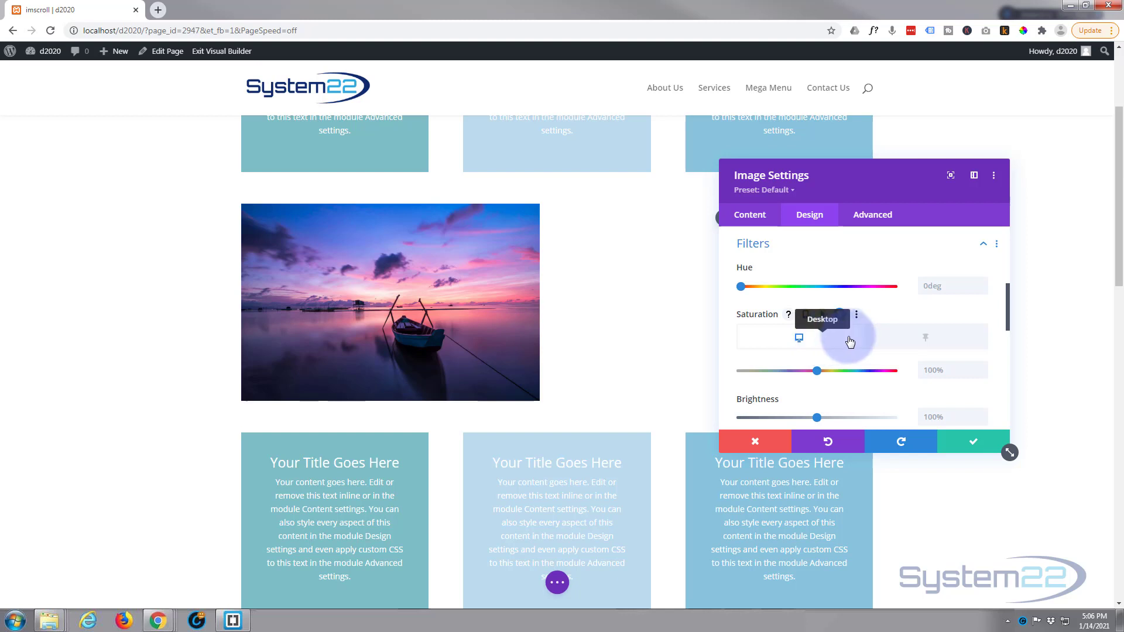
{"action": "left_click", "coordinate": [933, 340]}
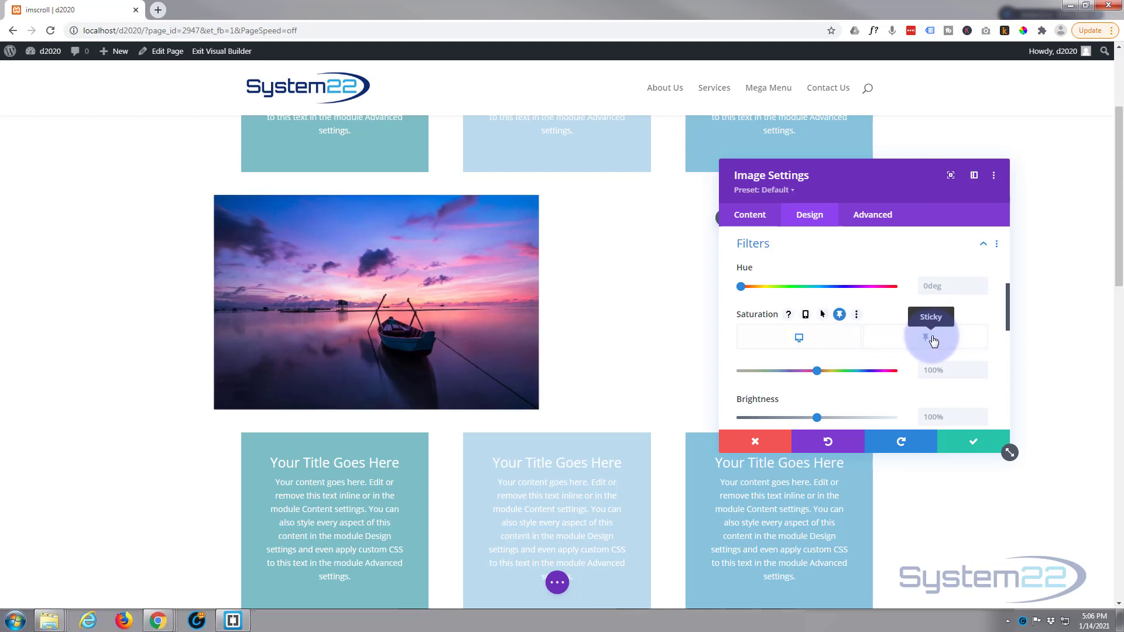
{"action": "left_click", "coordinate": [816, 371]}
{"action": "left_click_drag", "start_coordinate": [818, 374], "coordinate": [721, 370]}
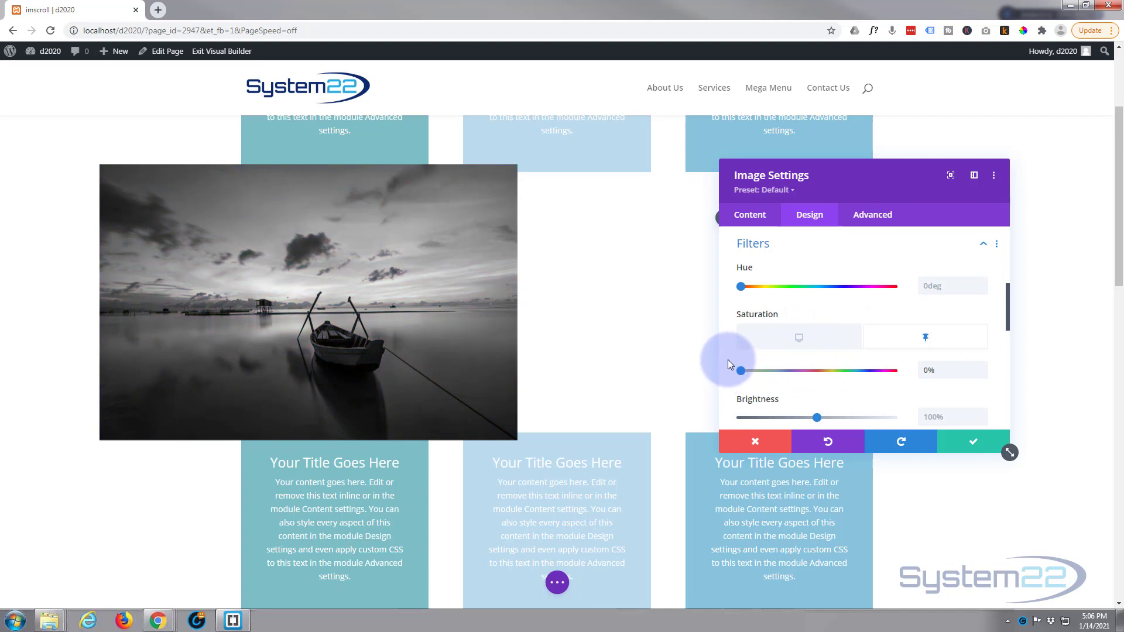
Enable sticky styling for the boat image's Opacity filter and lower its sticky value to 46%
{"action": "scroll", "coordinate": [728, 357], "scroll_direction": "down", "scroll_amount": 2}
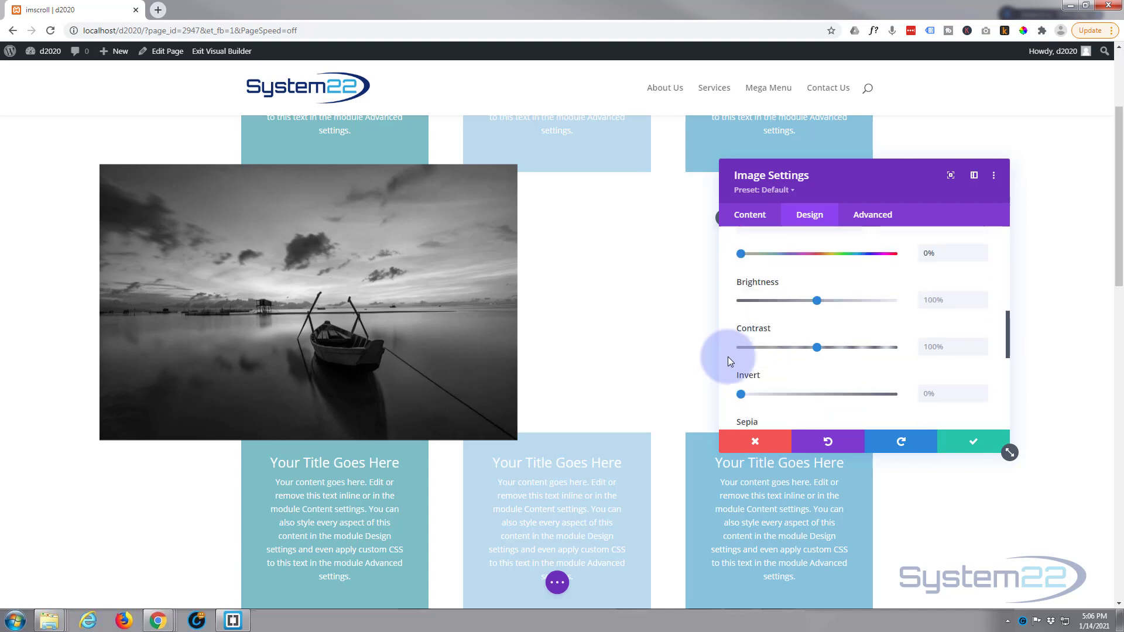
{"action": "scroll", "coordinate": [728, 357], "scroll_direction": "down", "scroll_amount": 2}
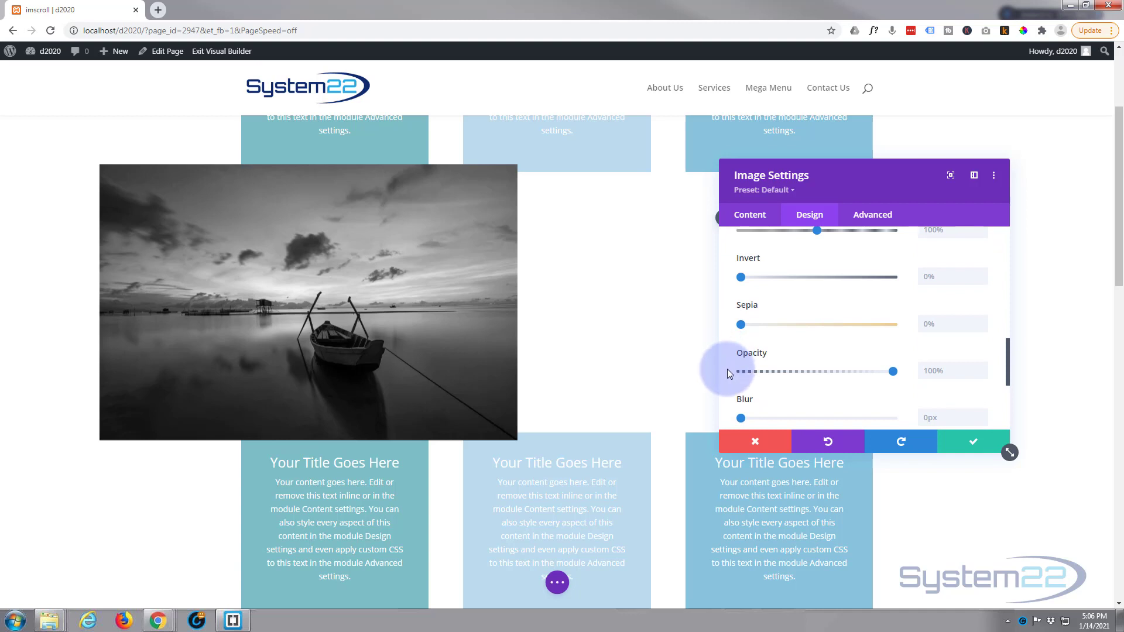
{"action": "mouse_move", "coordinate": [756, 350]}
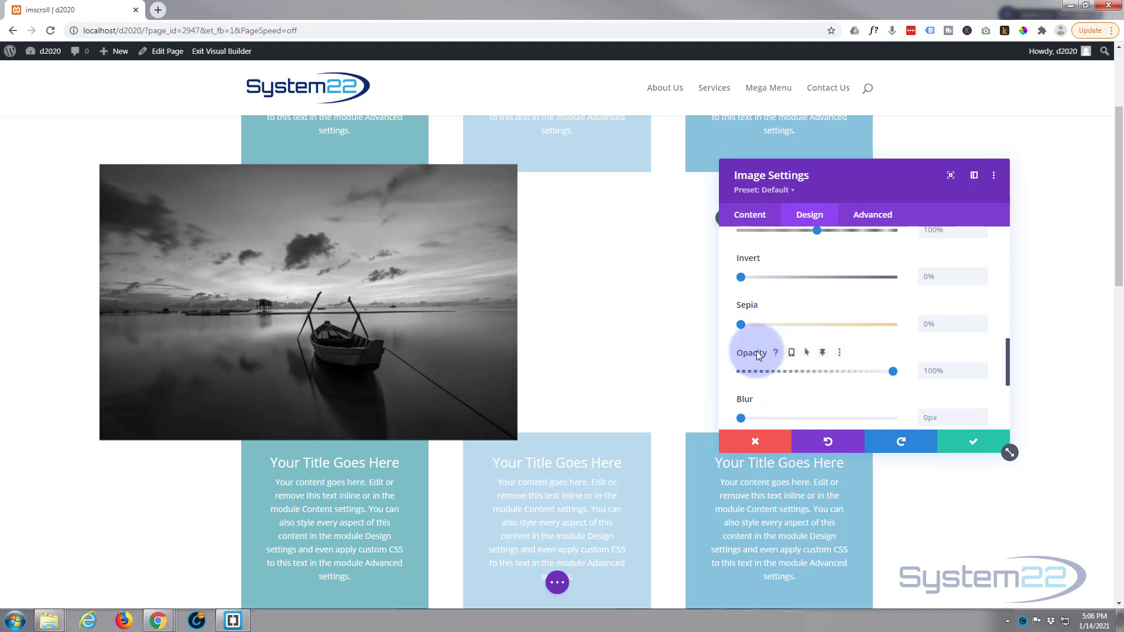
{"action": "left_click", "coordinate": [828, 352]}
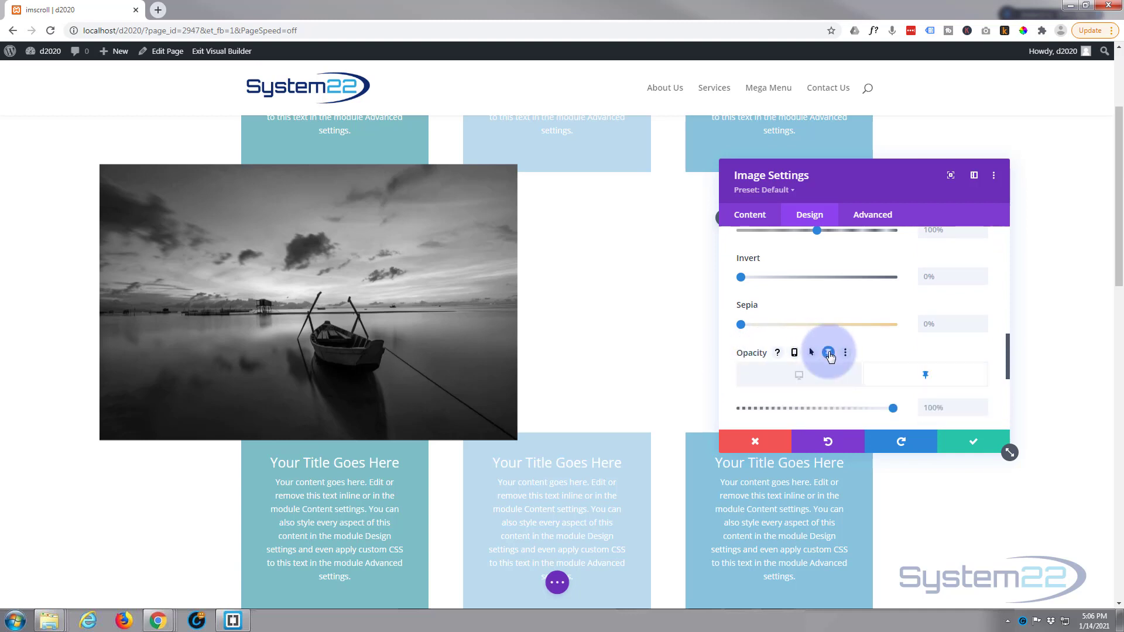
{"action": "left_click", "coordinate": [919, 375]}
{"action": "left_click", "coordinate": [892, 407]}
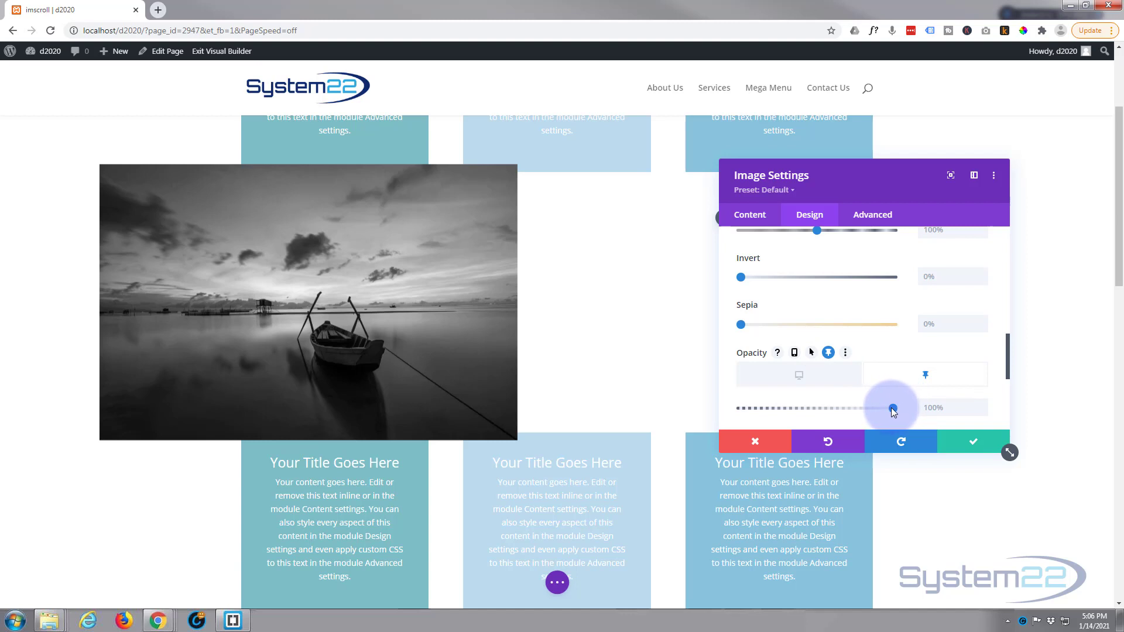
{"action": "left_click_drag", "start_coordinate": [892, 408], "coordinate": [854, 409]}
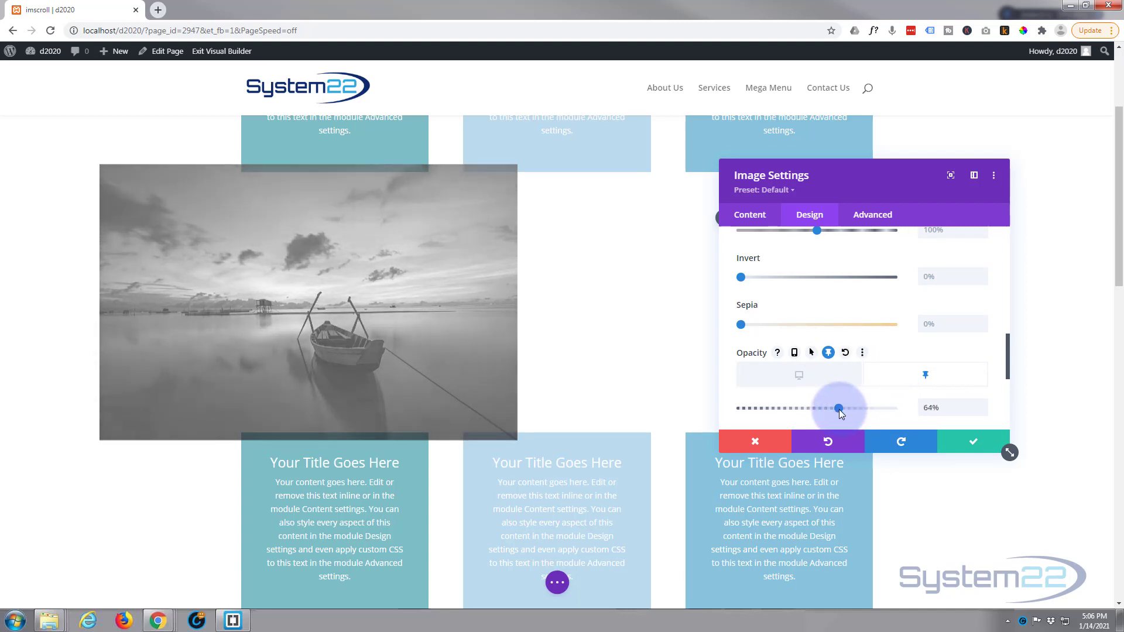
{"action": "left_click_drag", "start_coordinate": [825, 414], "coordinate": [812, 413]}
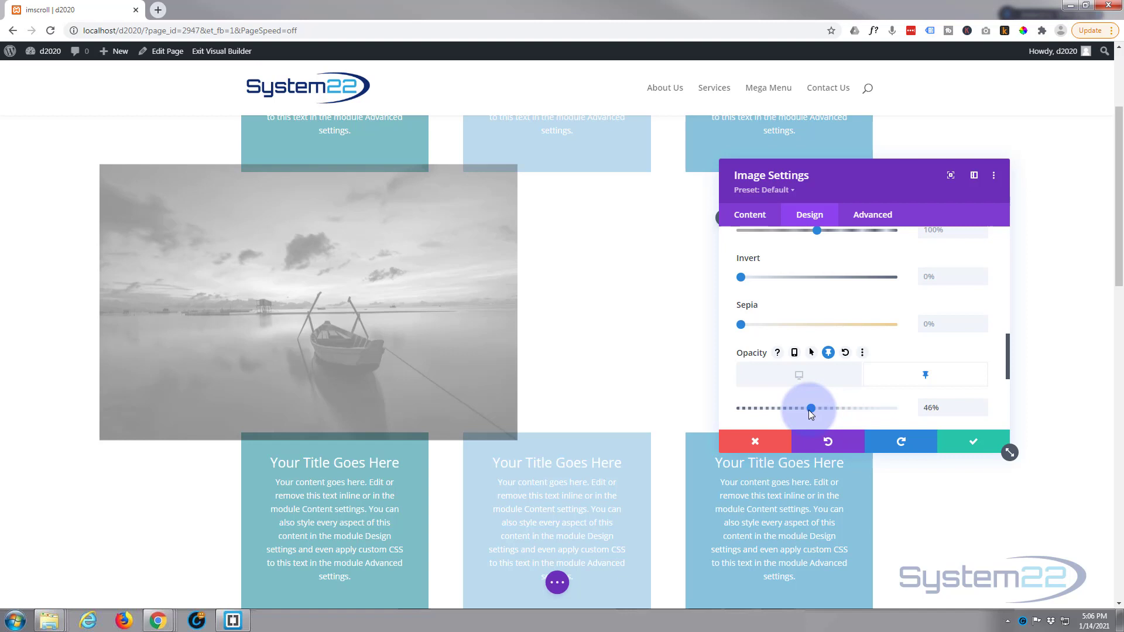
Compare the boat image's desktop and sticky appearance, including while the page scrolls, and save the image settings
{"action": "left_click", "coordinate": [818, 380]}
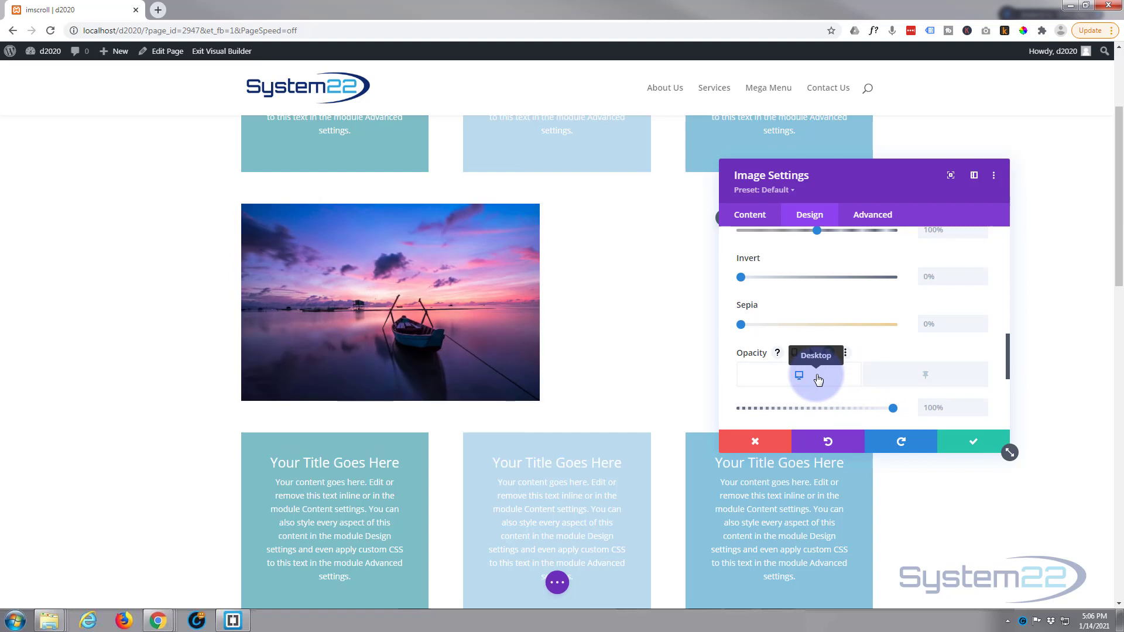
{"action": "left_click", "coordinate": [922, 381]}
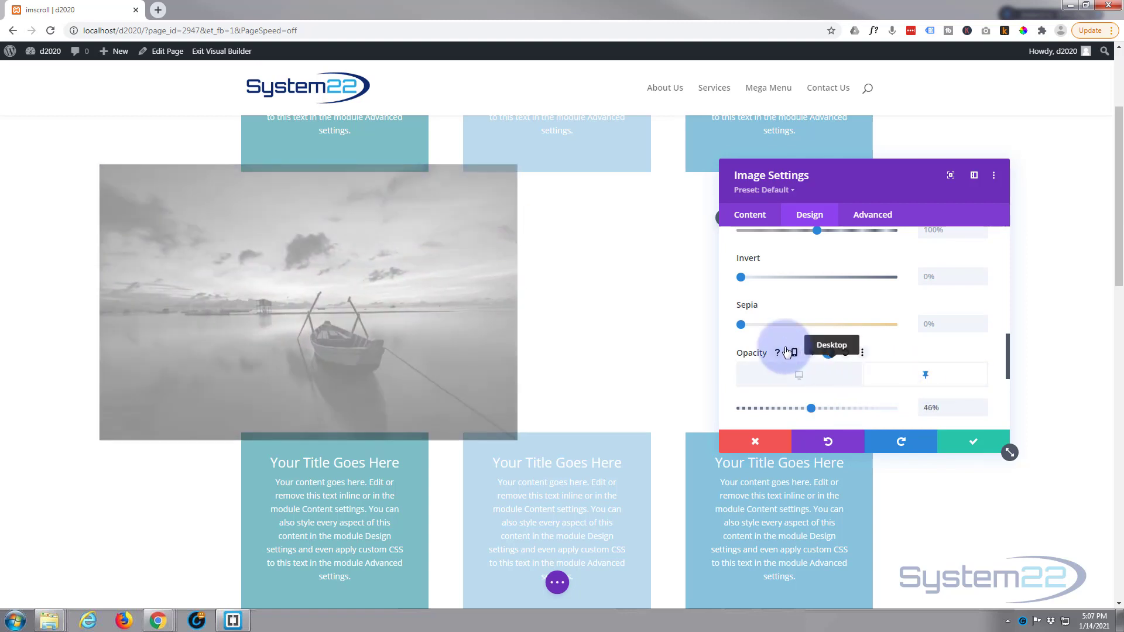
{"action": "scroll", "coordinate": [623, 318], "scroll_direction": "down", "scroll_amount": 2}
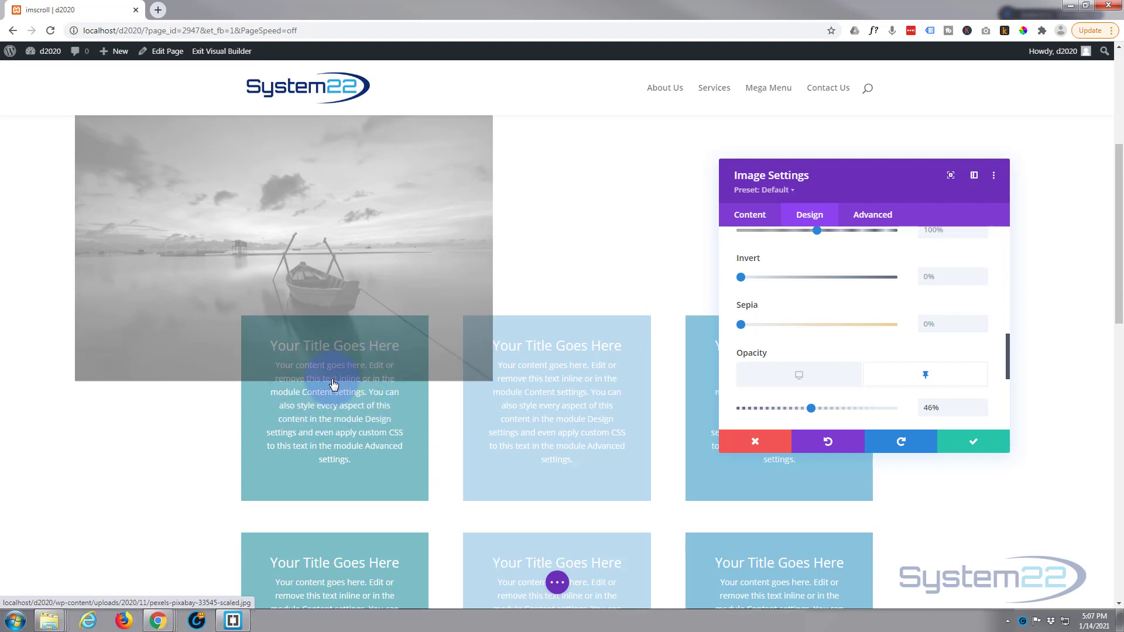
{"action": "scroll", "coordinate": [331, 386], "scroll_direction": "up", "scroll_amount": 1}
{"action": "scroll", "coordinate": [331, 389], "scroll_direction": "up", "scroll_amount": 1}
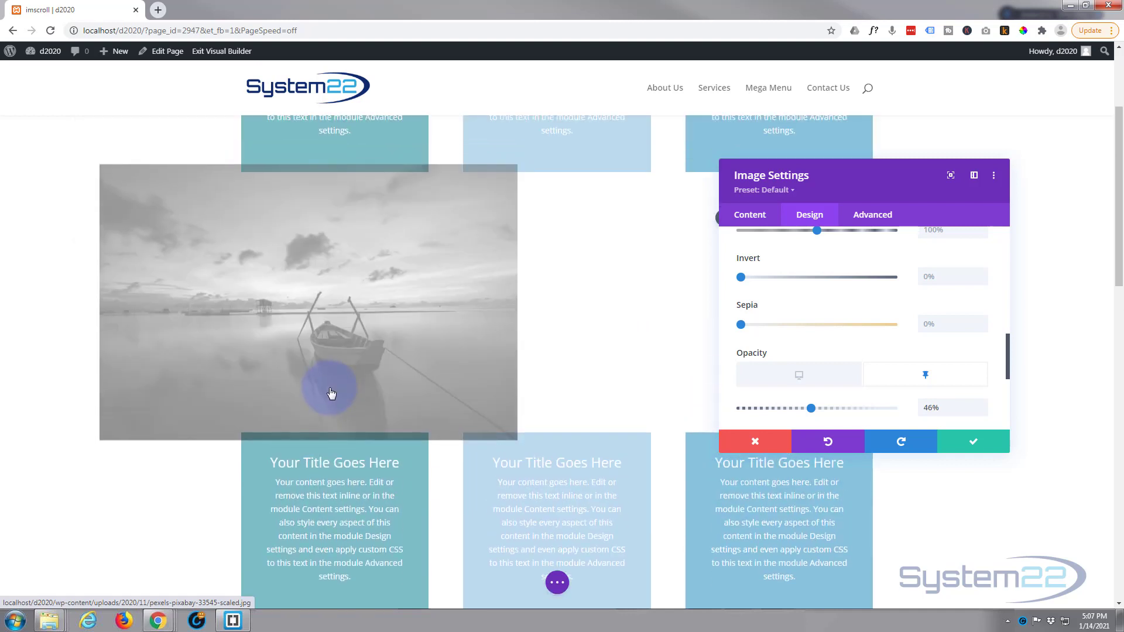
{"action": "left_click", "coordinate": [978, 447]}
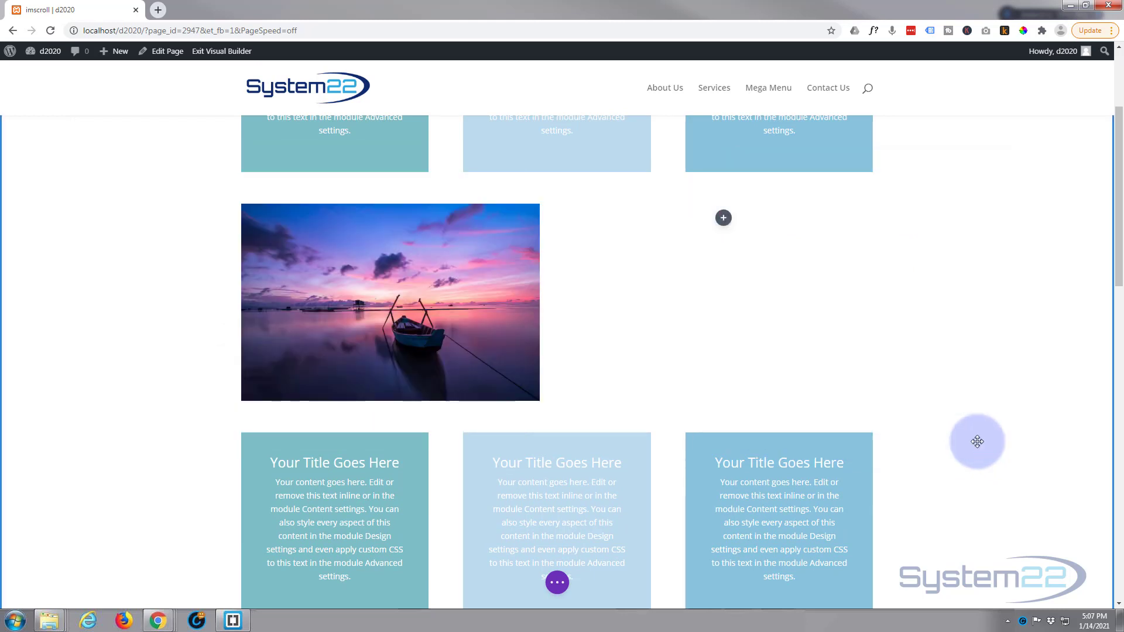
Set the Z Index of the row holding the boat image to 5 in its position settings and save the row
{"action": "mouse_move", "coordinate": [311, 300]}
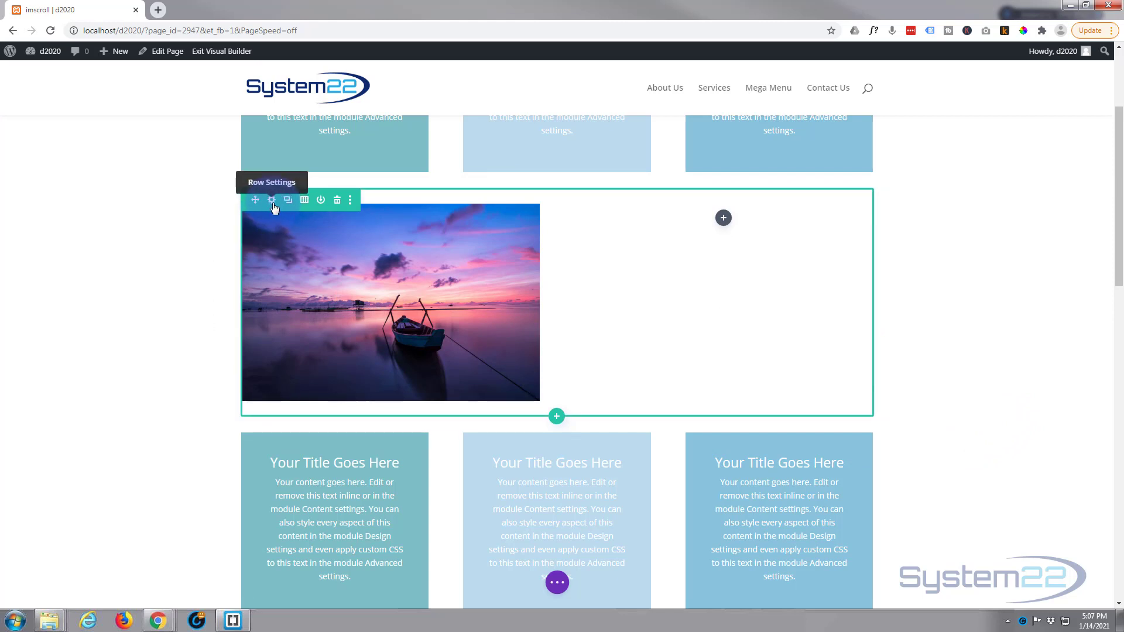
{"action": "mouse_move", "coordinate": [380, 243]}
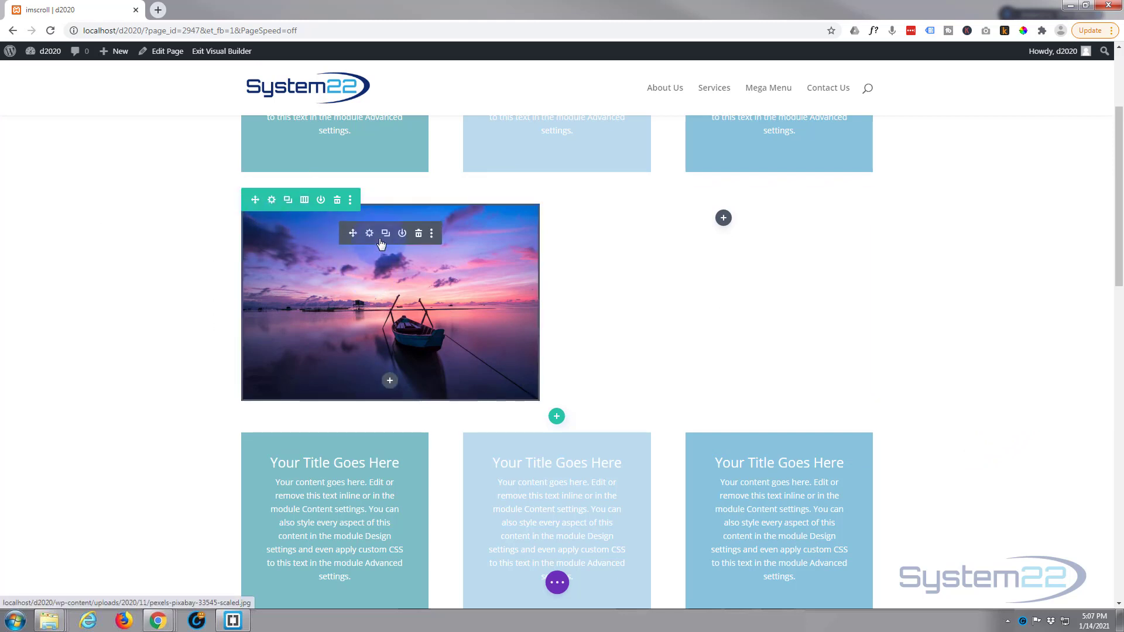
{"action": "left_click", "coordinate": [271, 200]}
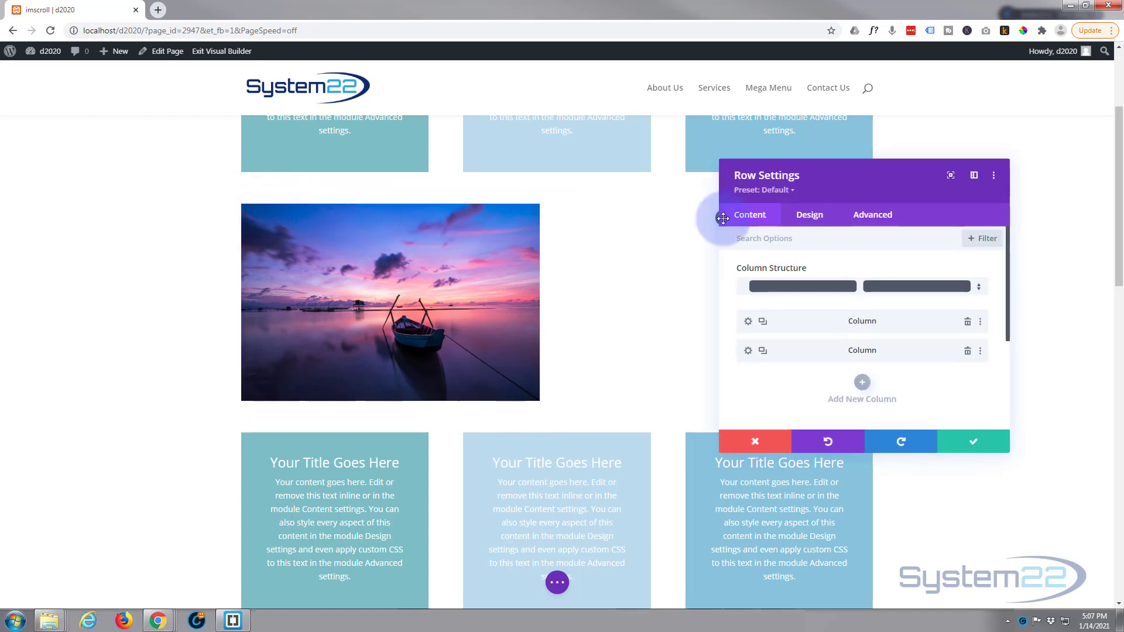
{"action": "left_click", "coordinate": [874, 216]}
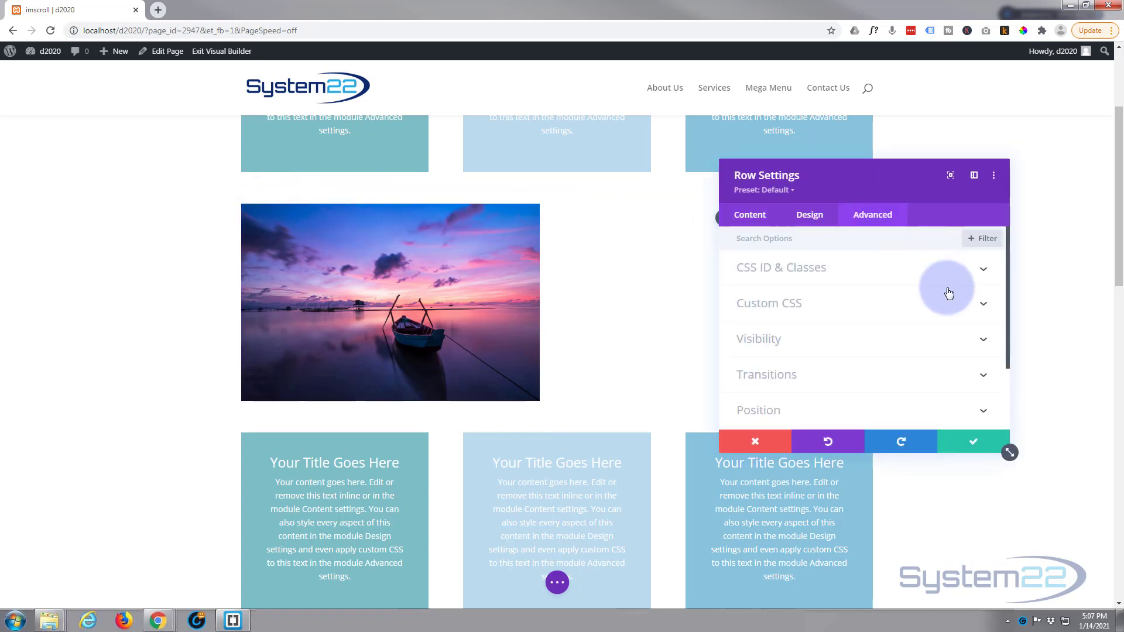
{"action": "scroll", "coordinate": [855, 273], "scroll_direction": "down", "scroll_amount": 1}
{"action": "scroll", "coordinate": [856, 272], "scroll_direction": "down", "scroll_amount": 1}
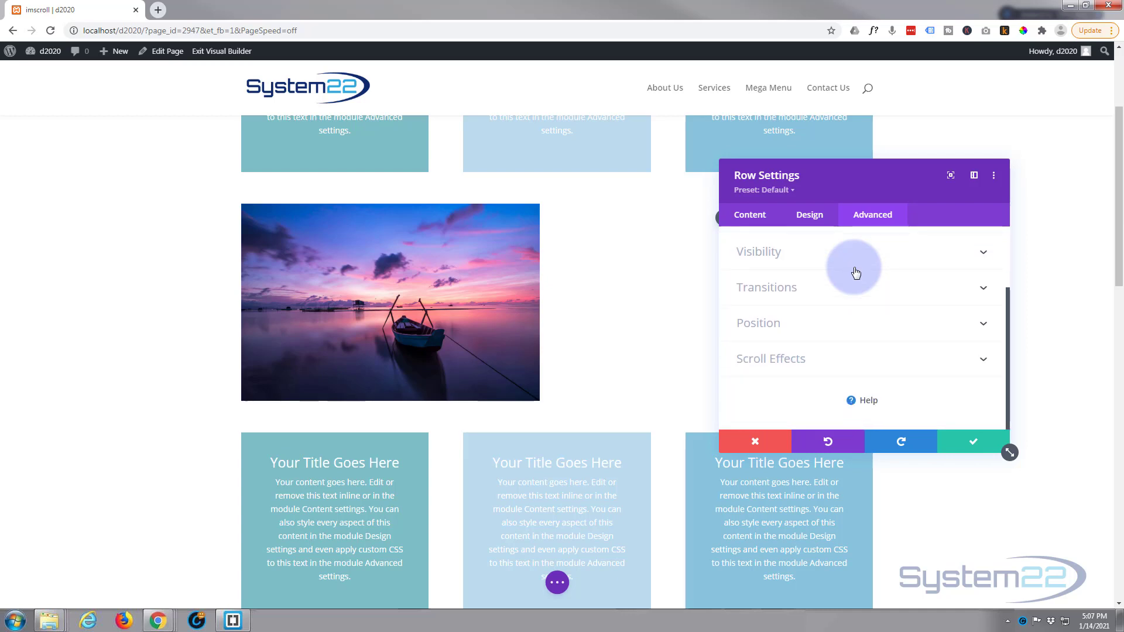
{"action": "left_click", "coordinate": [851, 320]}
{"action": "scroll", "coordinate": [851, 319], "scroll_direction": "down", "scroll_amount": 1}
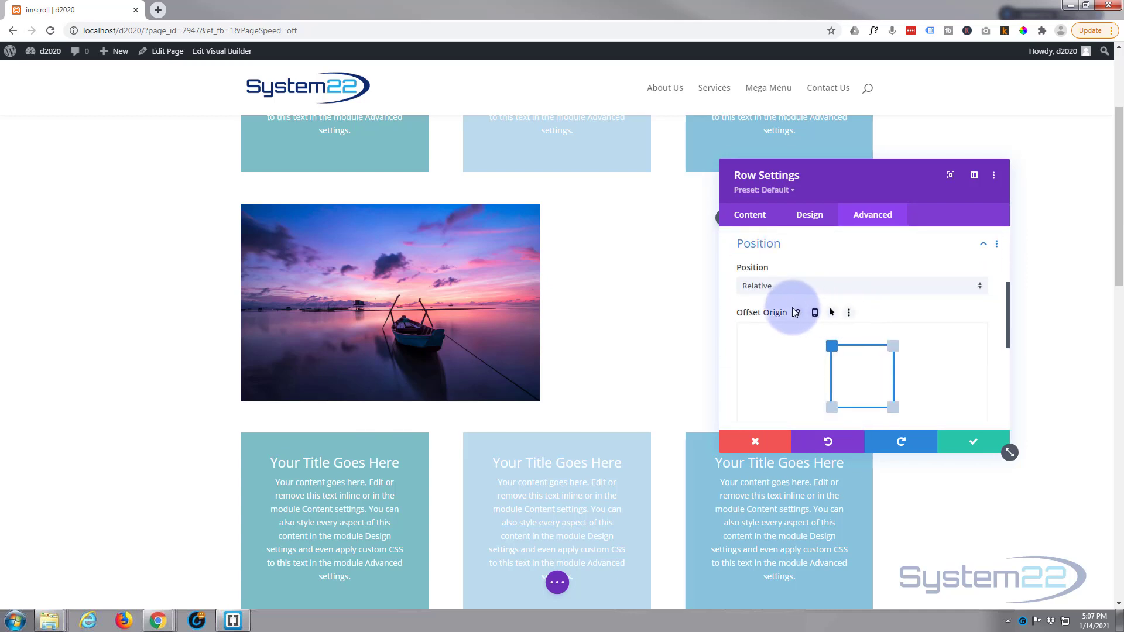
{"action": "scroll", "coordinate": [789, 305], "scroll_direction": "down", "scroll_amount": 1}
{"action": "scroll", "coordinate": [789, 304], "scroll_direction": "down", "scroll_amount": 3}
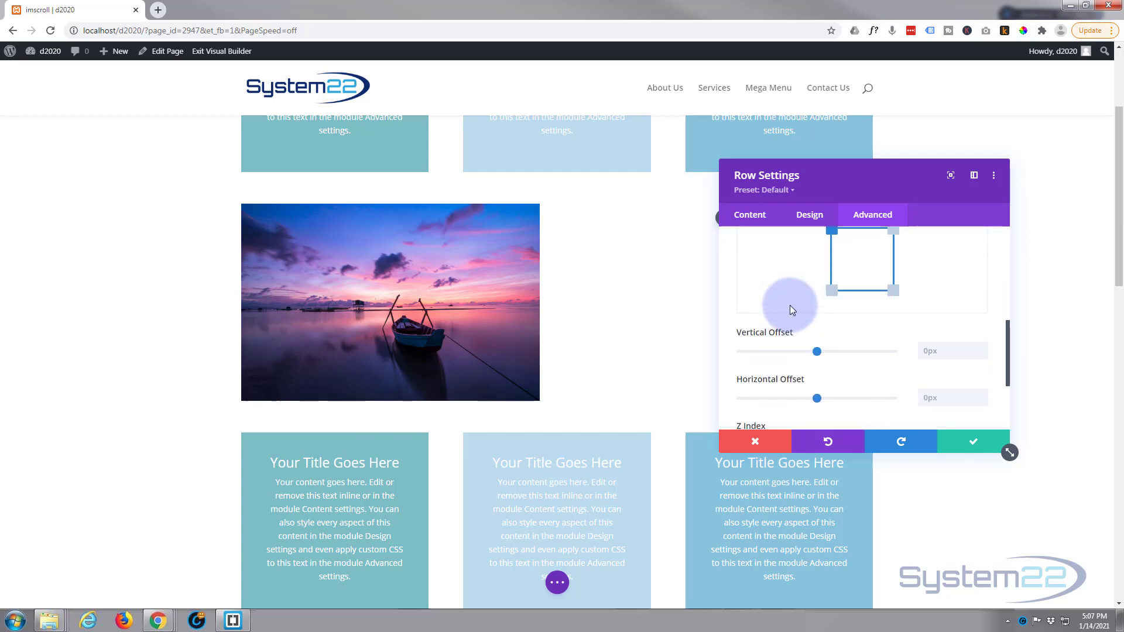
{"action": "scroll", "coordinate": [789, 305], "scroll_direction": "down", "scroll_amount": 1}
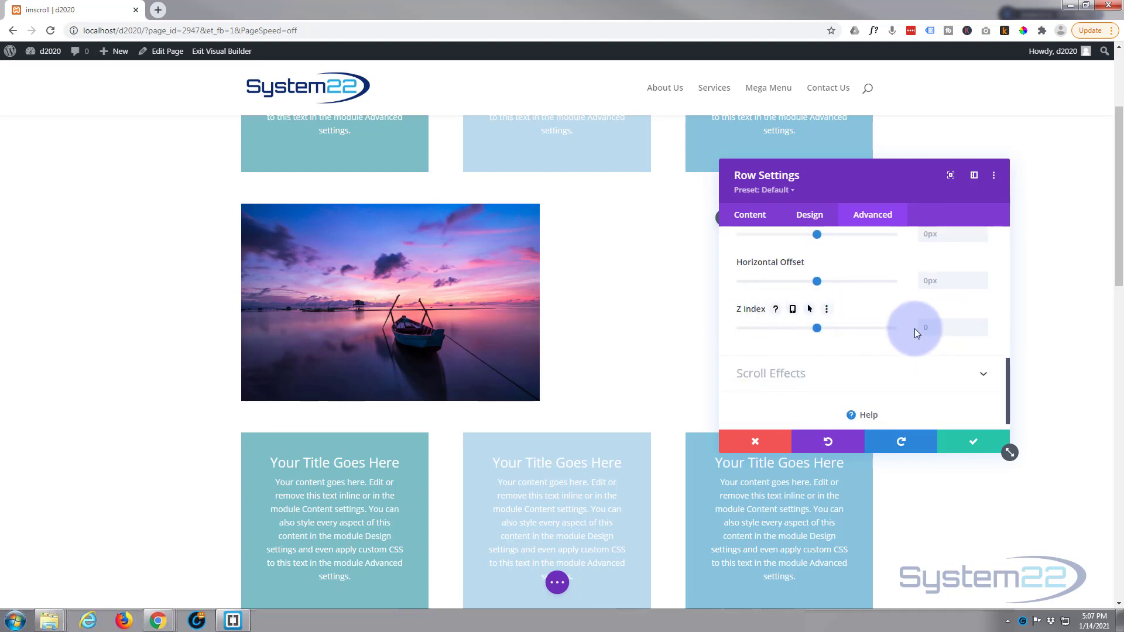
{"action": "double_click", "coordinate": [930, 327]}
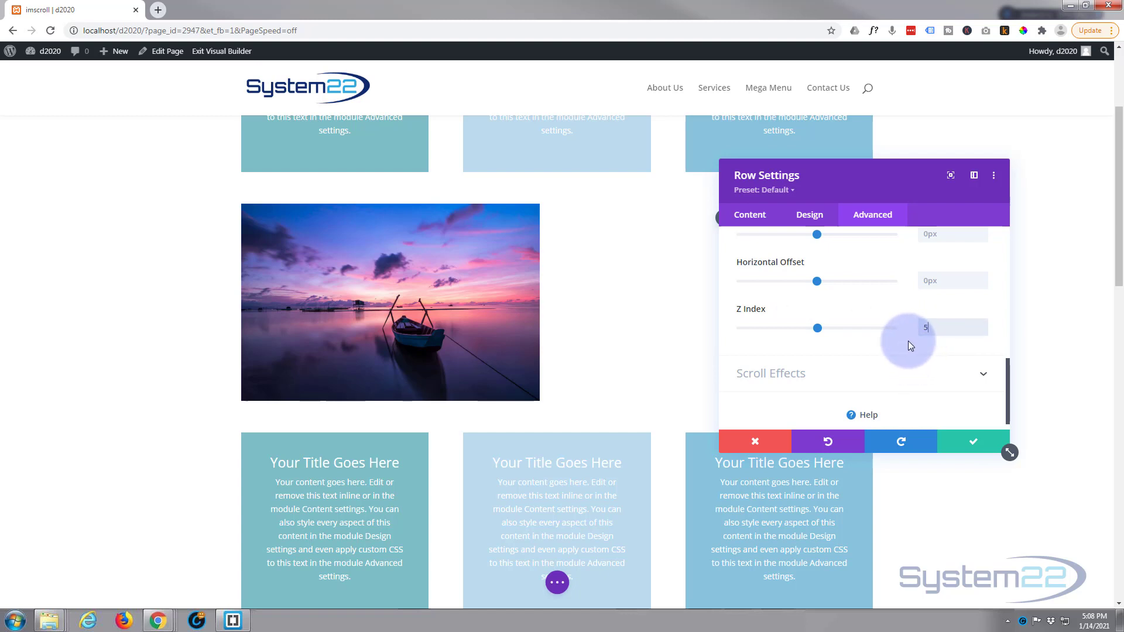
{"action": "left_click", "coordinate": [972, 441]}
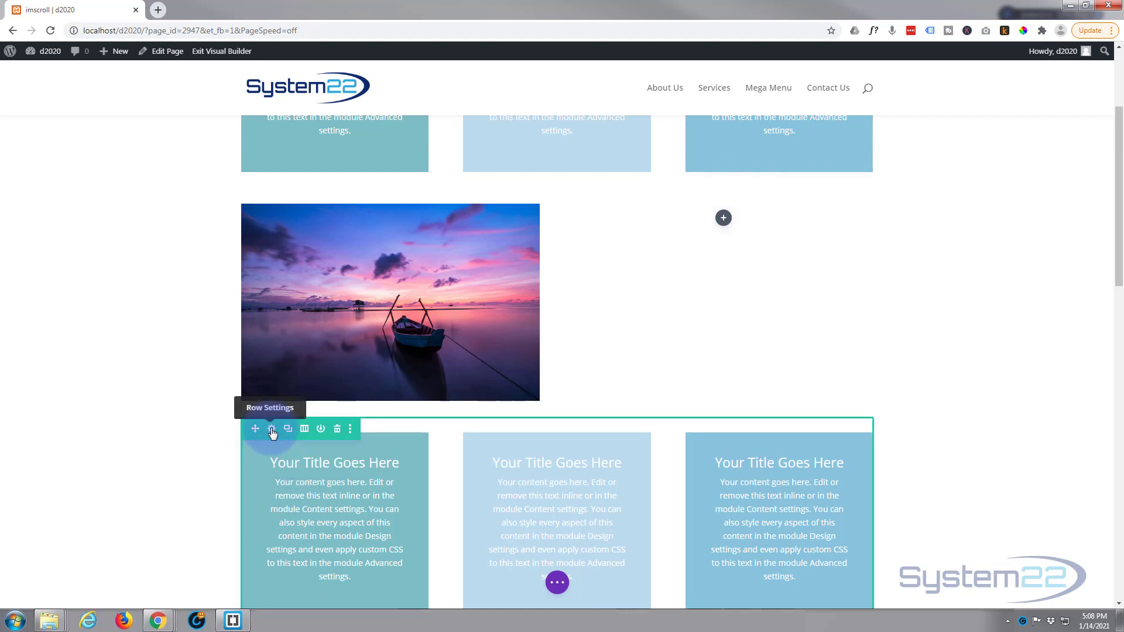
Set the Z Index of the three-column row directly below the boat image to 10 and check how the rows overlap the image while scrolling
{"action": "left_click", "coordinate": [272, 431]}
{"action": "left_click", "coordinate": [876, 218]}
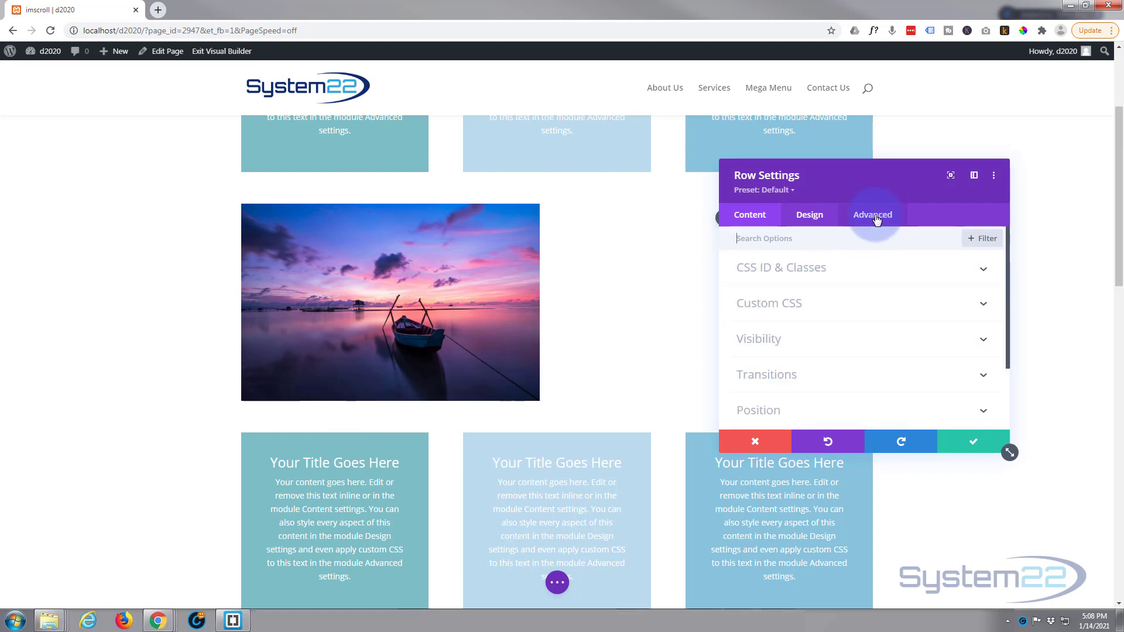
{"action": "scroll", "coordinate": [896, 305], "scroll_direction": "down", "scroll_amount": 1}
{"action": "scroll", "coordinate": [896, 305], "scroll_direction": "down", "scroll_amount": 1}
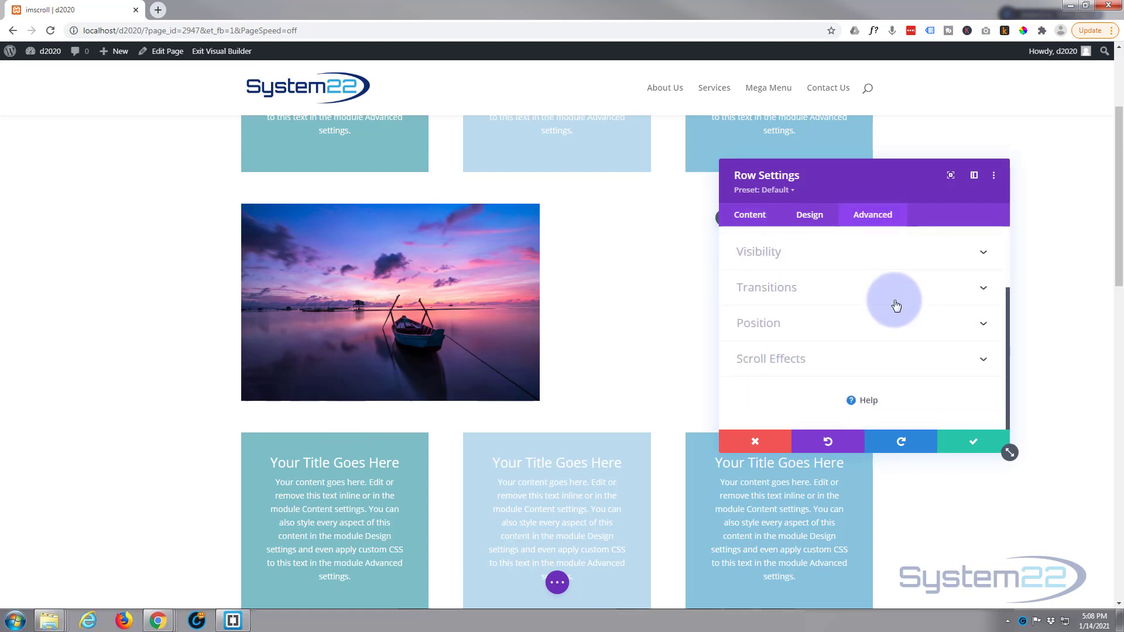
{"action": "left_click", "coordinate": [869, 331]}
{"action": "scroll", "coordinate": [871, 328], "scroll_direction": "down", "scroll_amount": 3}
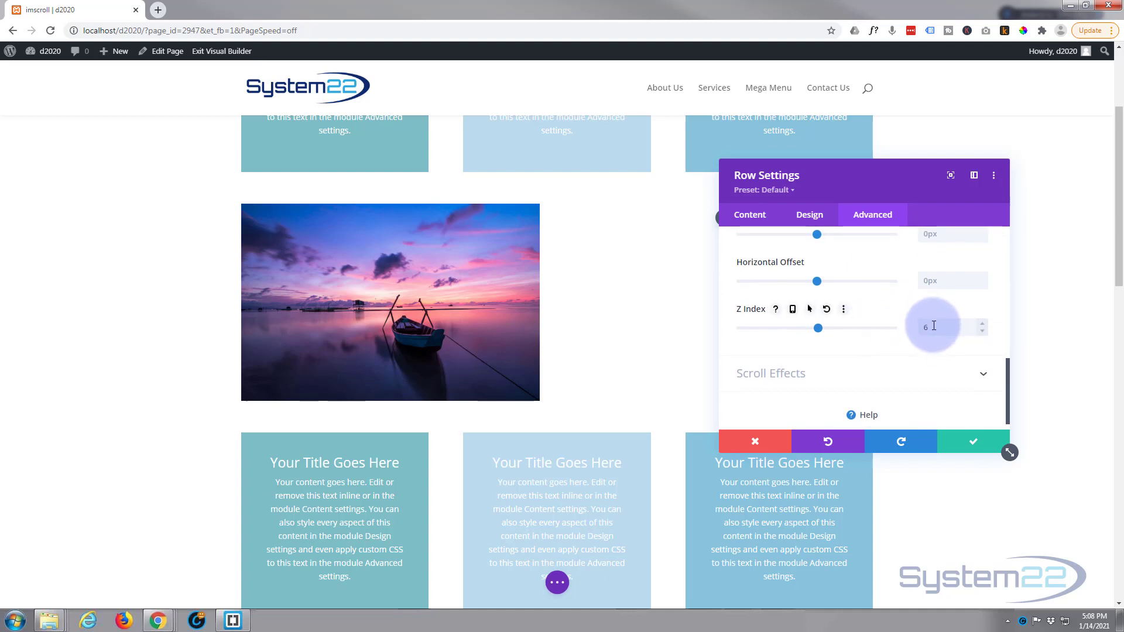
{"action": "double_click", "coordinate": [925, 326]}
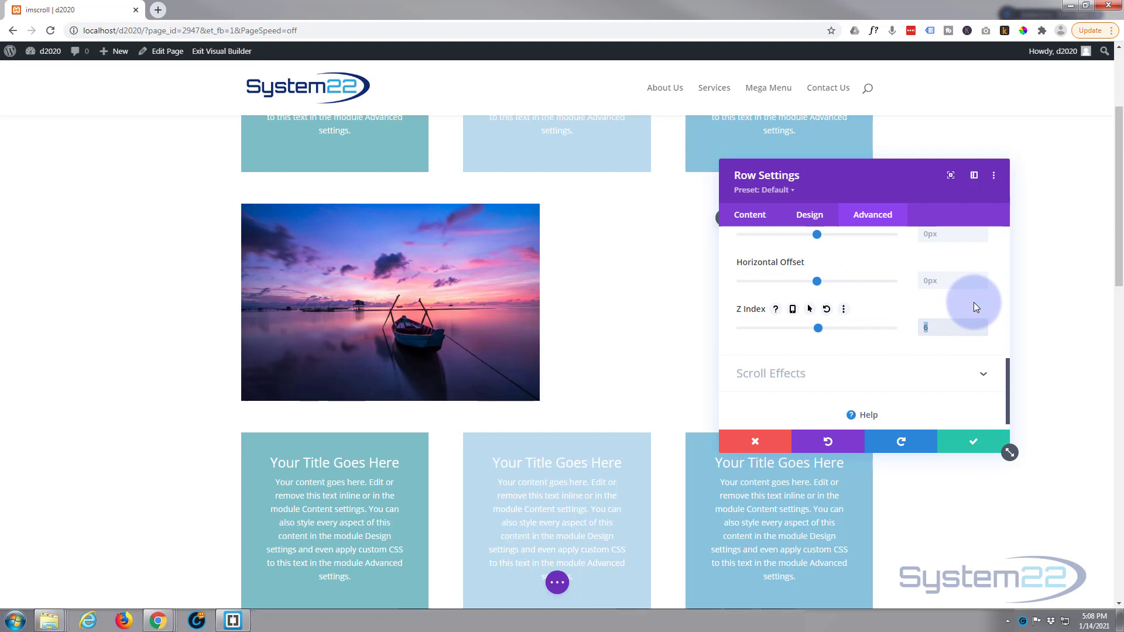
{"action": "type", "text": "10"}
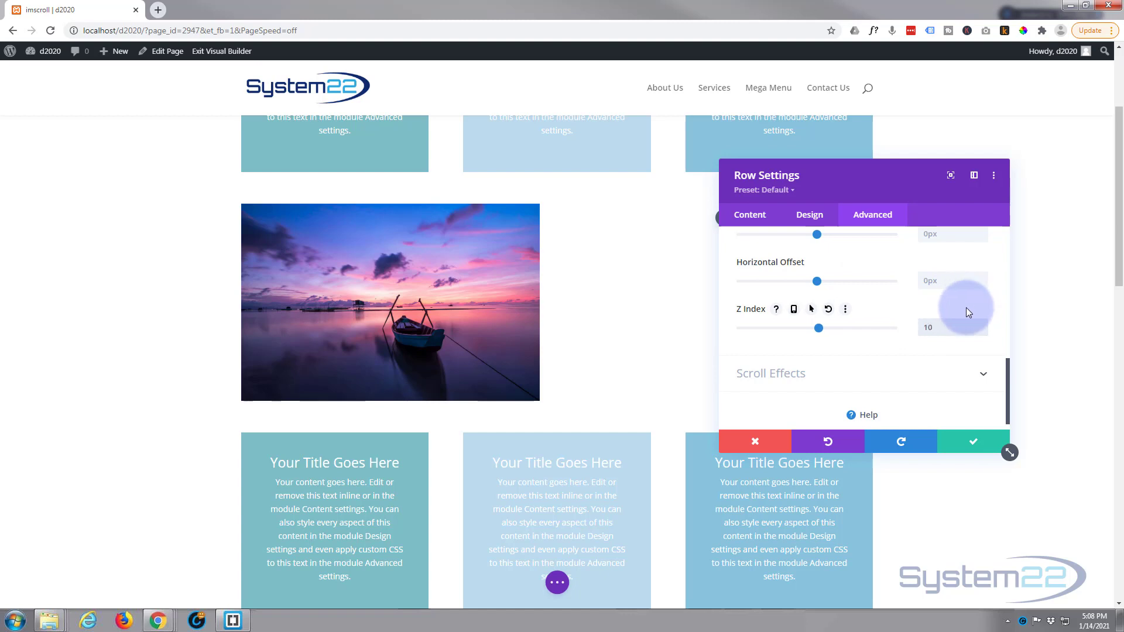
{"action": "left_click", "coordinate": [968, 448]}
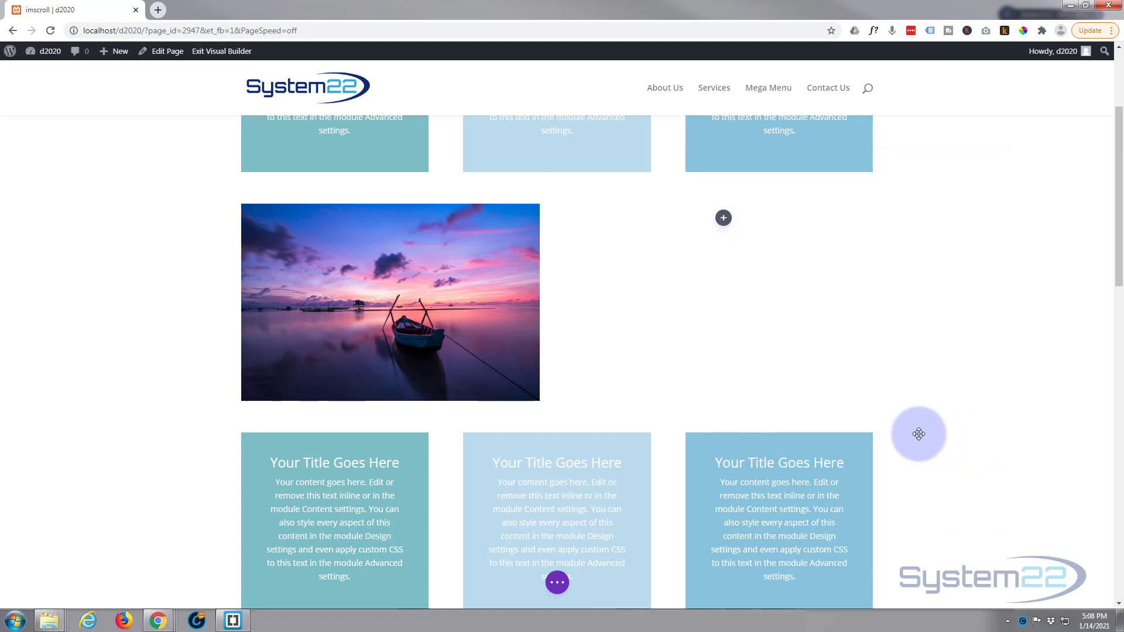
{"action": "scroll", "coordinate": [769, 338], "scroll_direction": "down", "scroll_amount": 2}
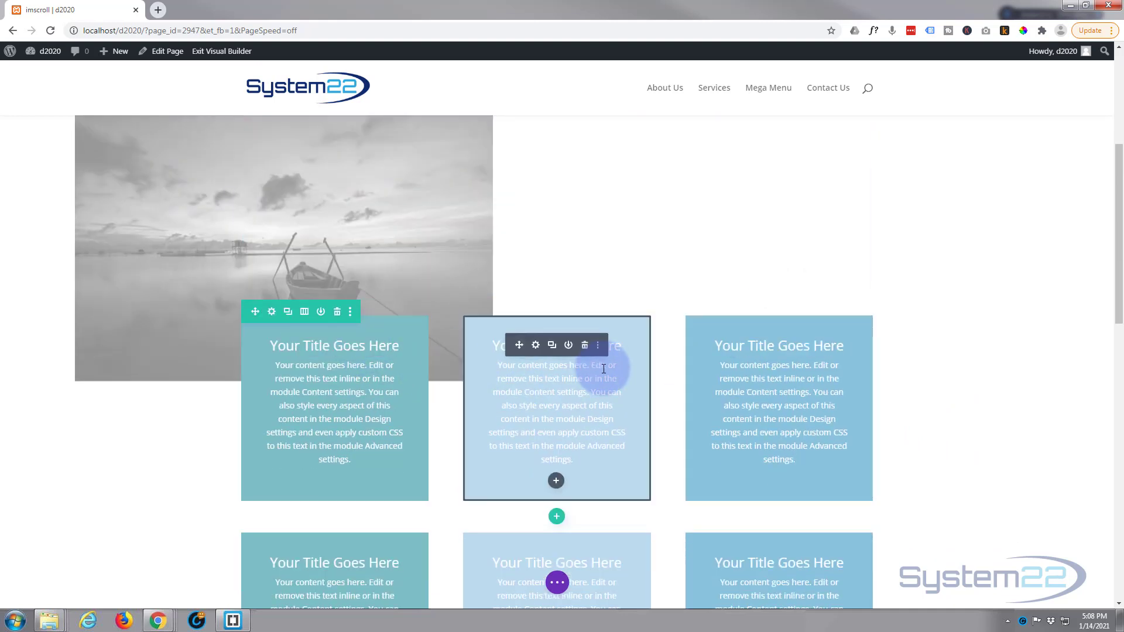
{"action": "scroll", "coordinate": [602, 366], "scroll_direction": "down", "scroll_amount": 2}
{"action": "scroll", "coordinate": [602, 368], "scroll_direction": "down", "scroll_amount": 2}
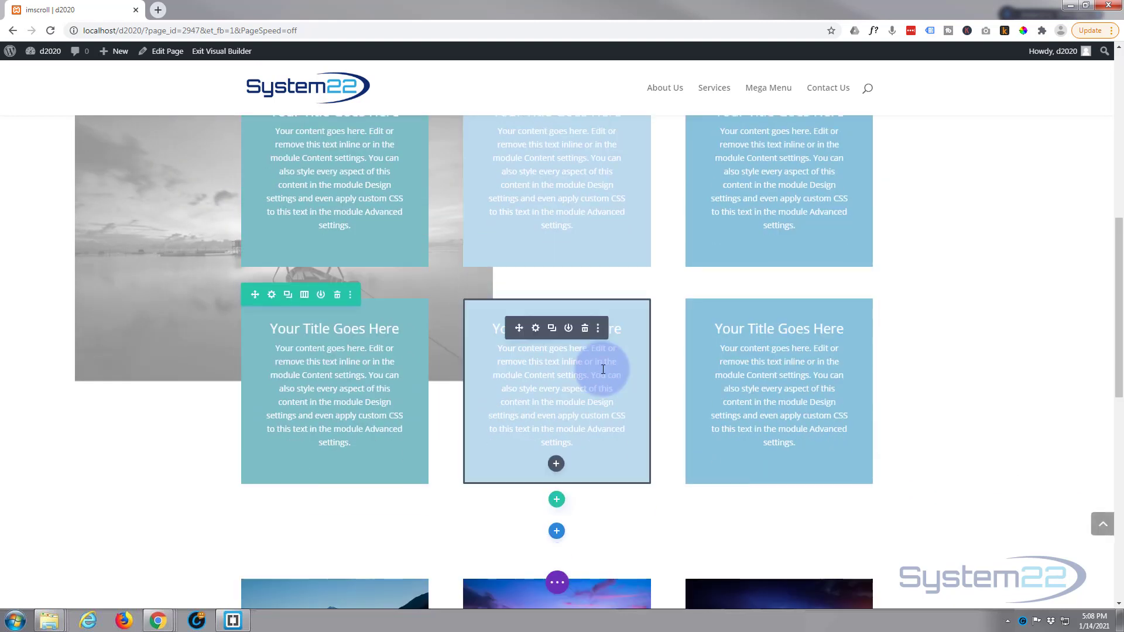
Examine how the content and image rows layer over the sticky boat image while scrolling up and down the page
{"action": "scroll", "coordinate": [601, 369], "scroll_direction": "up", "scroll_amount": 3}
{"action": "scroll", "coordinate": [603, 369], "scroll_direction": "down", "scroll_amount": 6}
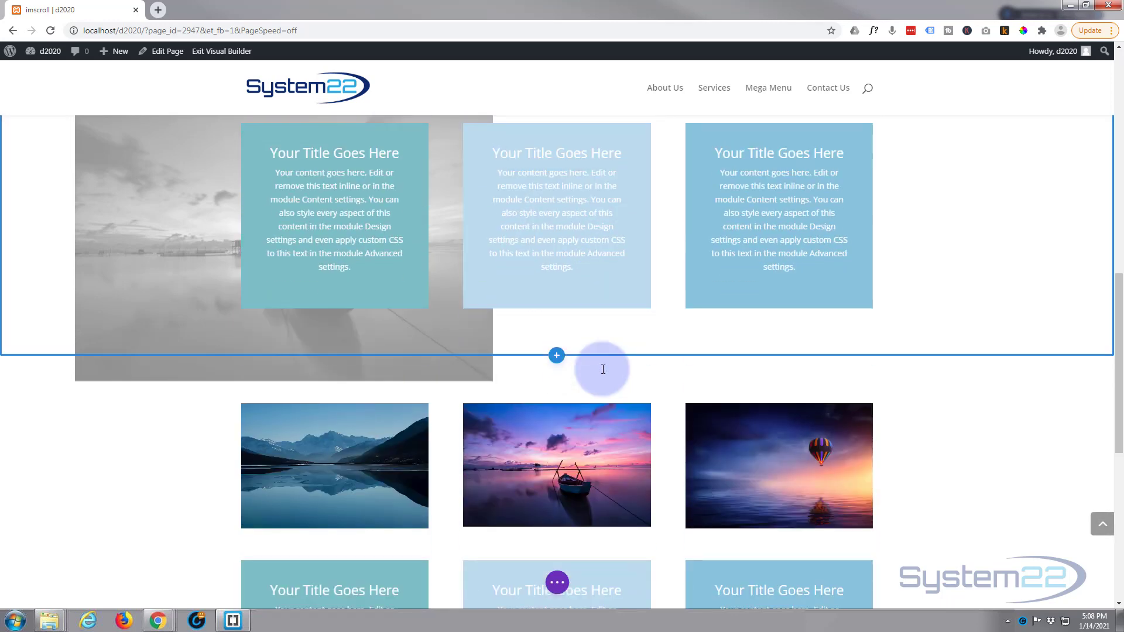
{"action": "scroll", "coordinate": [603, 369], "scroll_direction": "down", "scroll_amount": 2}
{"action": "scroll", "coordinate": [601, 369], "scroll_direction": "down", "scroll_amount": 2}
{"action": "scroll", "coordinate": [602, 369], "scroll_direction": "up", "scroll_amount": 9}
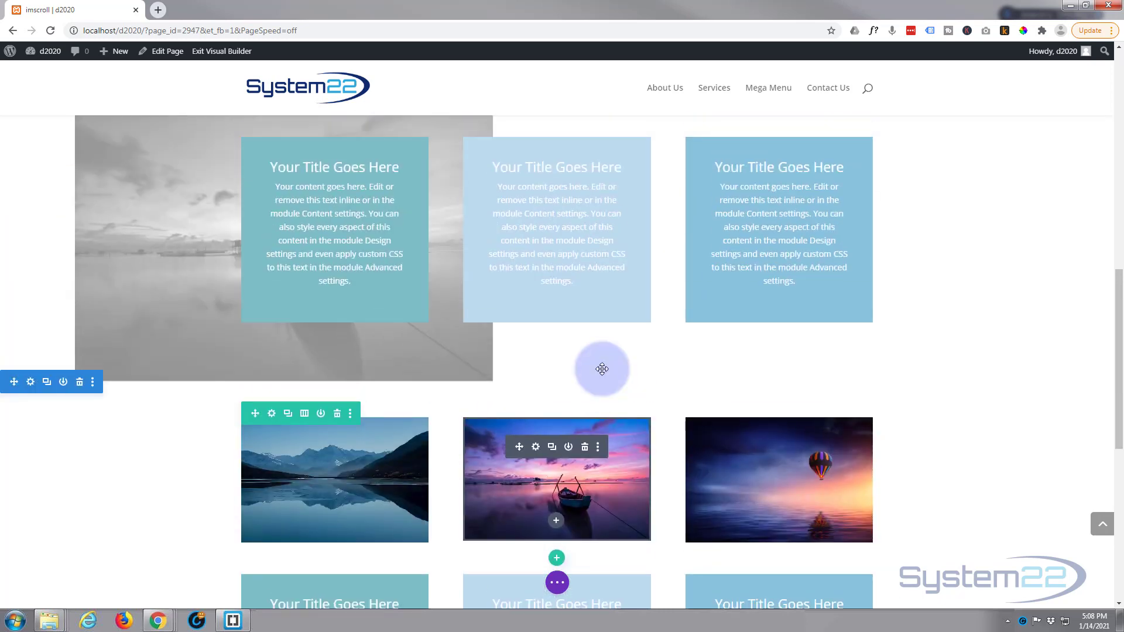
{"action": "scroll", "coordinate": [601, 369], "scroll_direction": "down", "scroll_amount": 2}
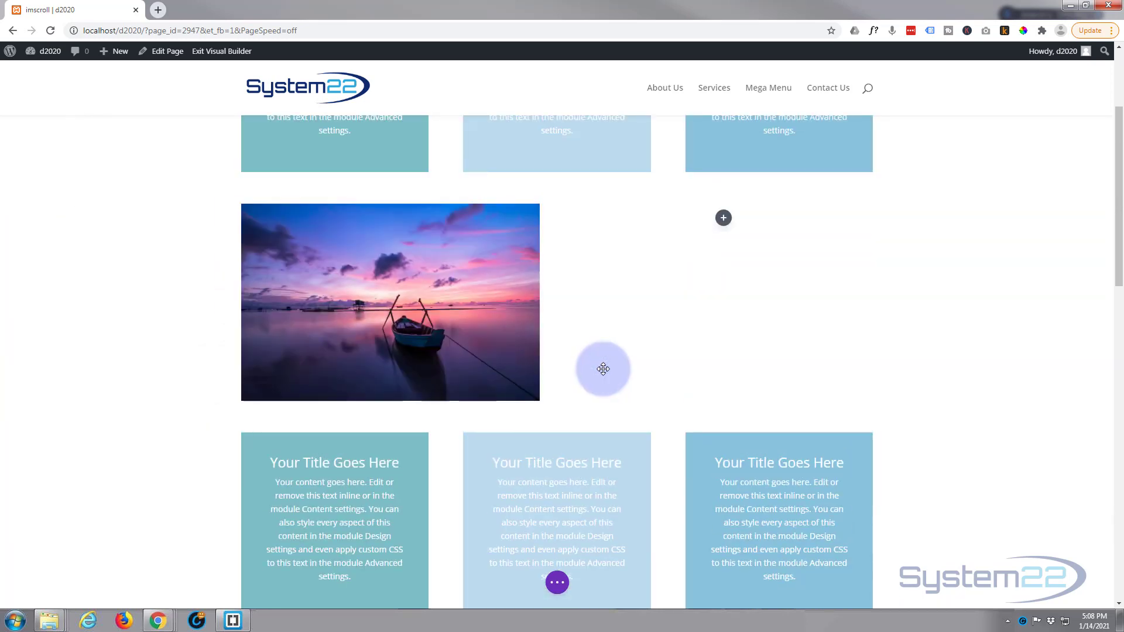
{"action": "scroll", "coordinate": [603, 369], "scroll_direction": "up", "scroll_amount": 2}
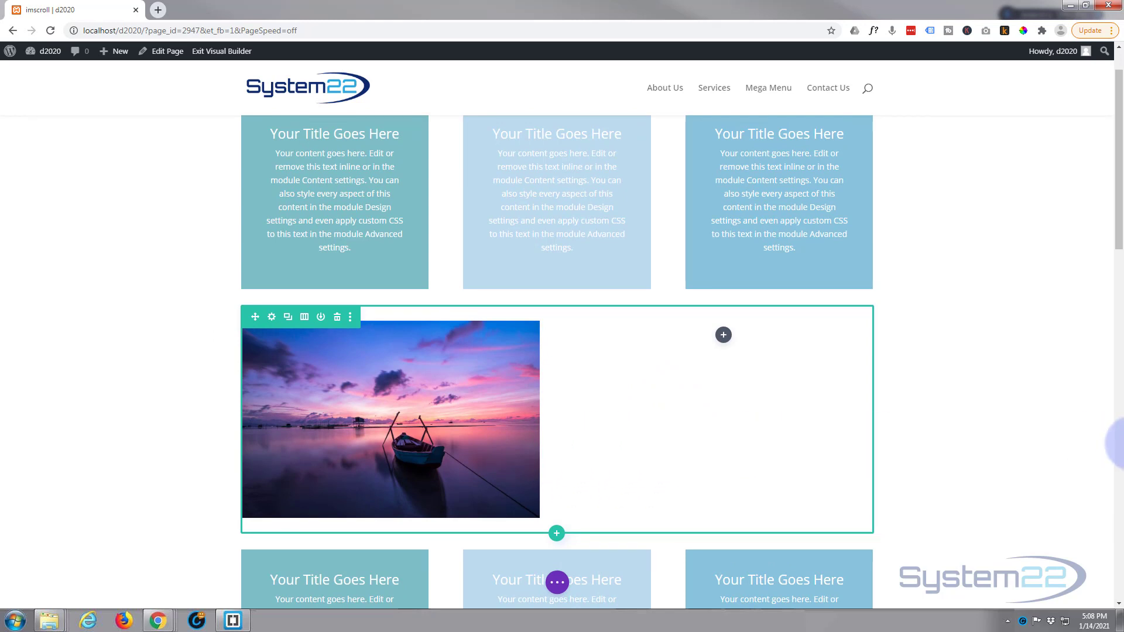
Duplicate the boat image module and move one copy into the empty second column of the same row
{"action": "mouse_move", "coordinate": [367, 352]}
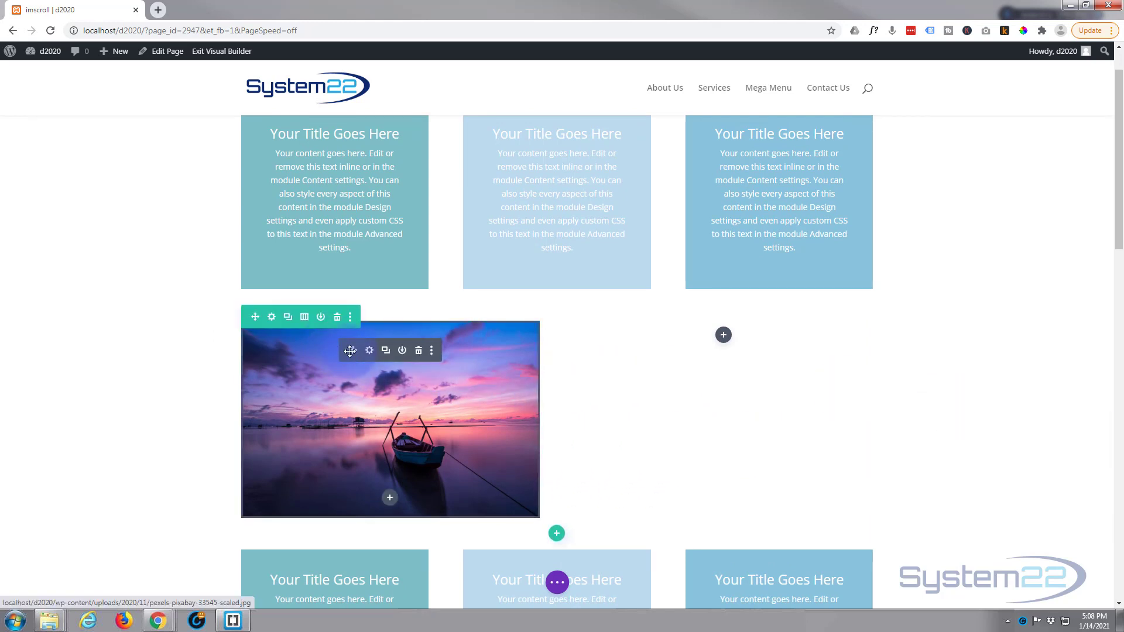
{"action": "left_click", "coordinate": [385, 351]}
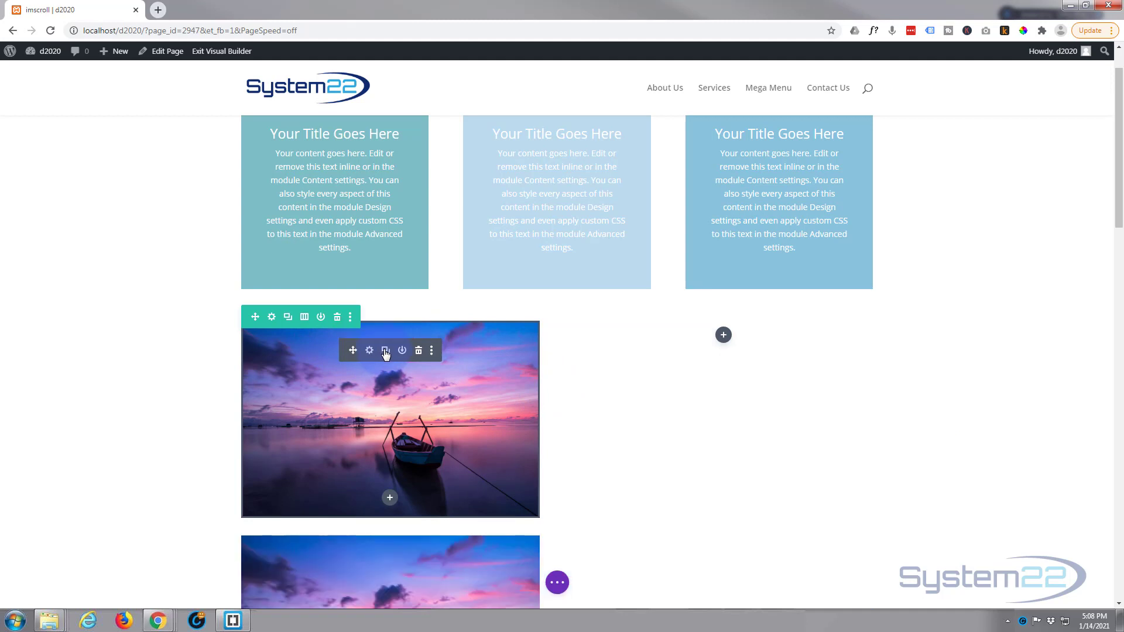
{"action": "left_click_drag", "start_coordinate": [353, 350], "coordinate": [730, 344]}
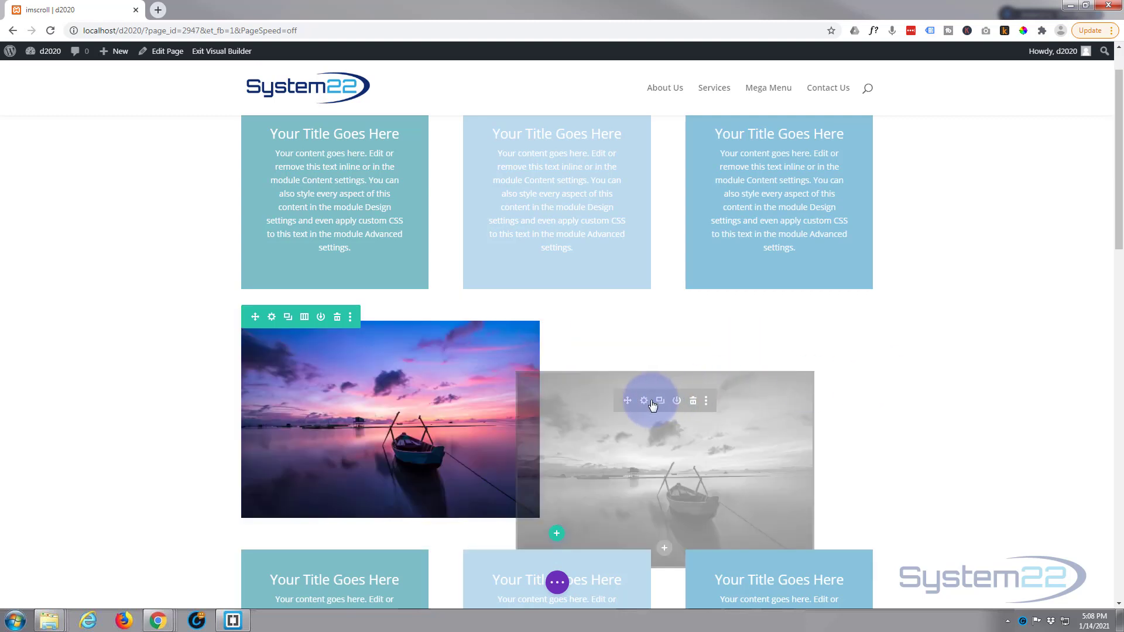
Replace the second column's image with the mountain lake picture pexels-bri-schneiter-346529-scaled.jpg from the media library
{"action": "left_click", "coordinate": [644, 402]}
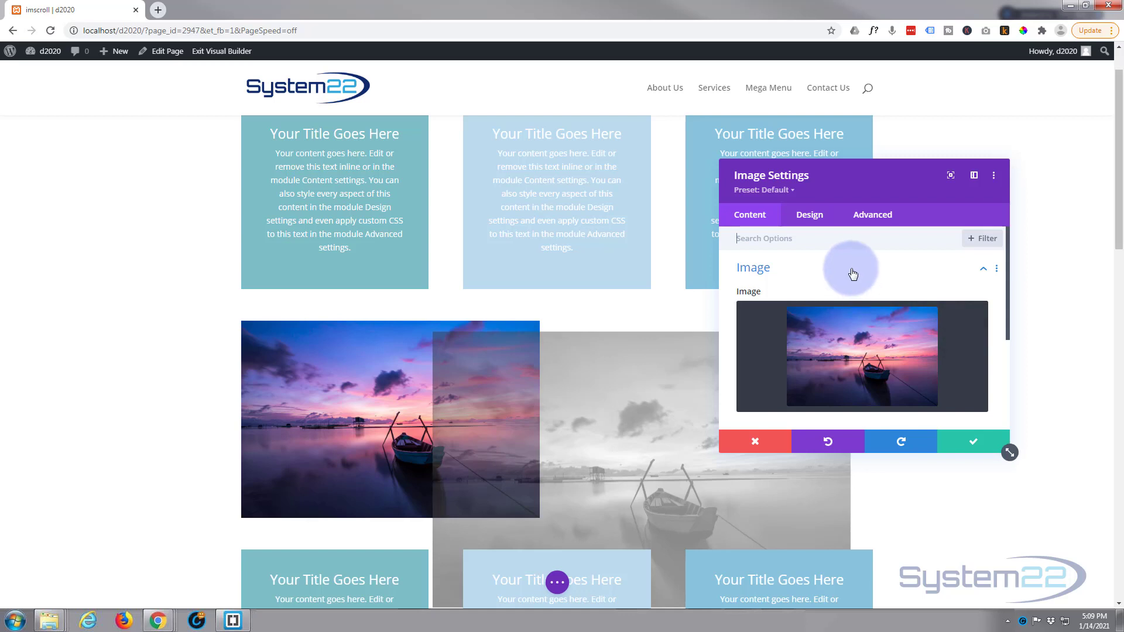
{"action": "left_click", "coordinate": [838, 370]}
{"action": "left_click", "coordinate": [441, 195]}
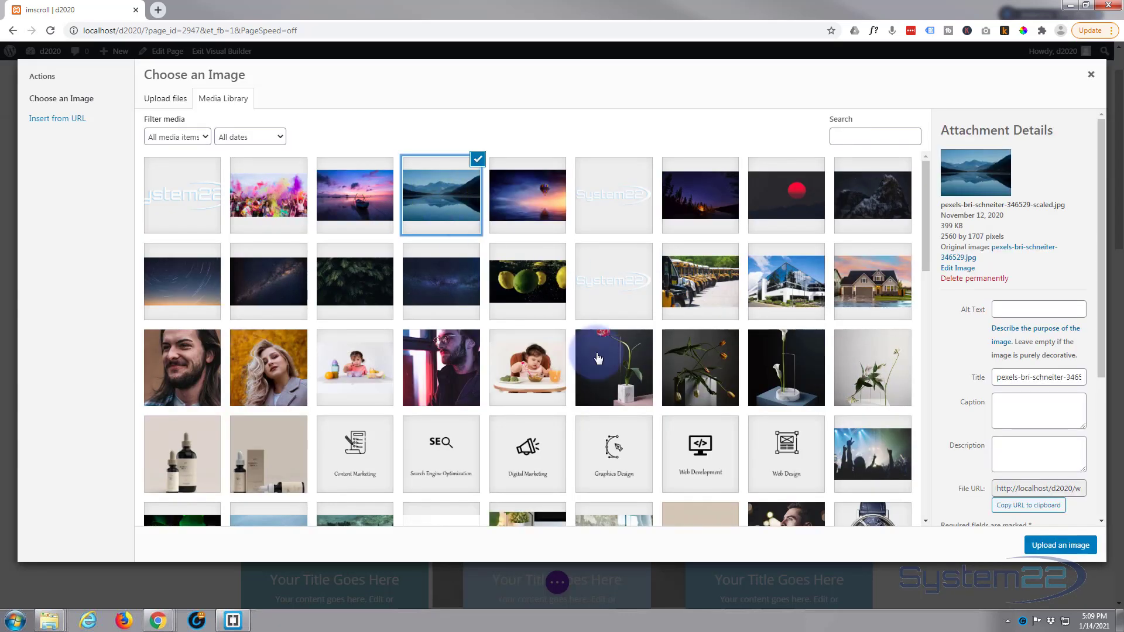
{"action": "left_click", "coordinate": [1058, 546]}
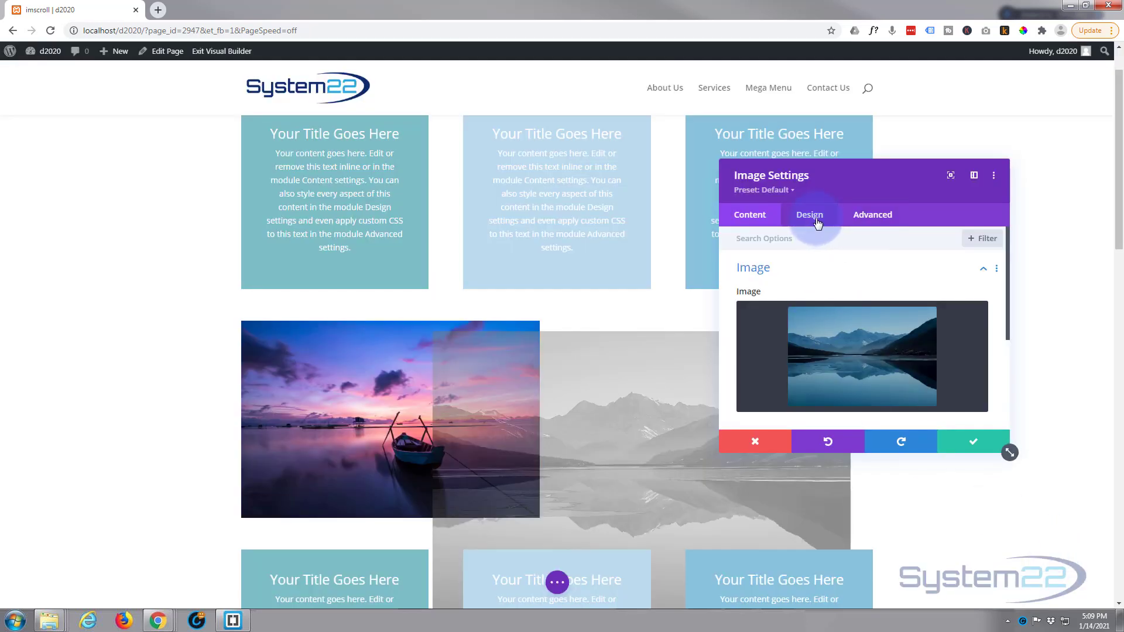
Open the lake image's Transform settings, compare its desktop and sticky states, and move the settings window clear of the image
{"action": "left_click", "coordinate": [818, 223]}
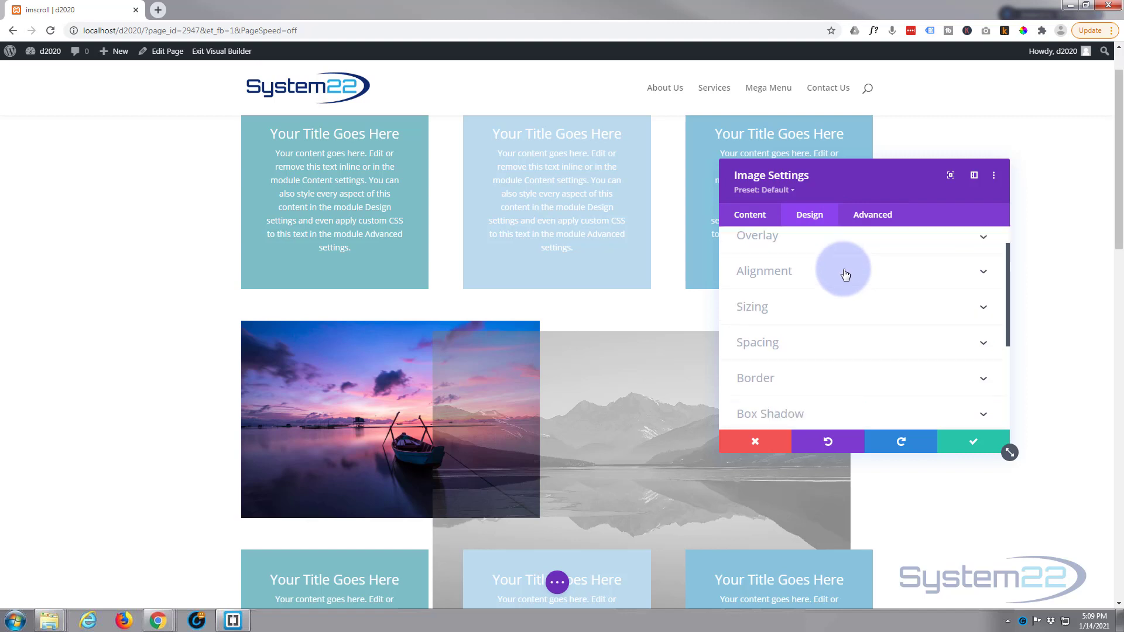
{"action": "scroll", "coordinate": [845, 274], "scroll_direction": "down", "scroll_amount": 3}
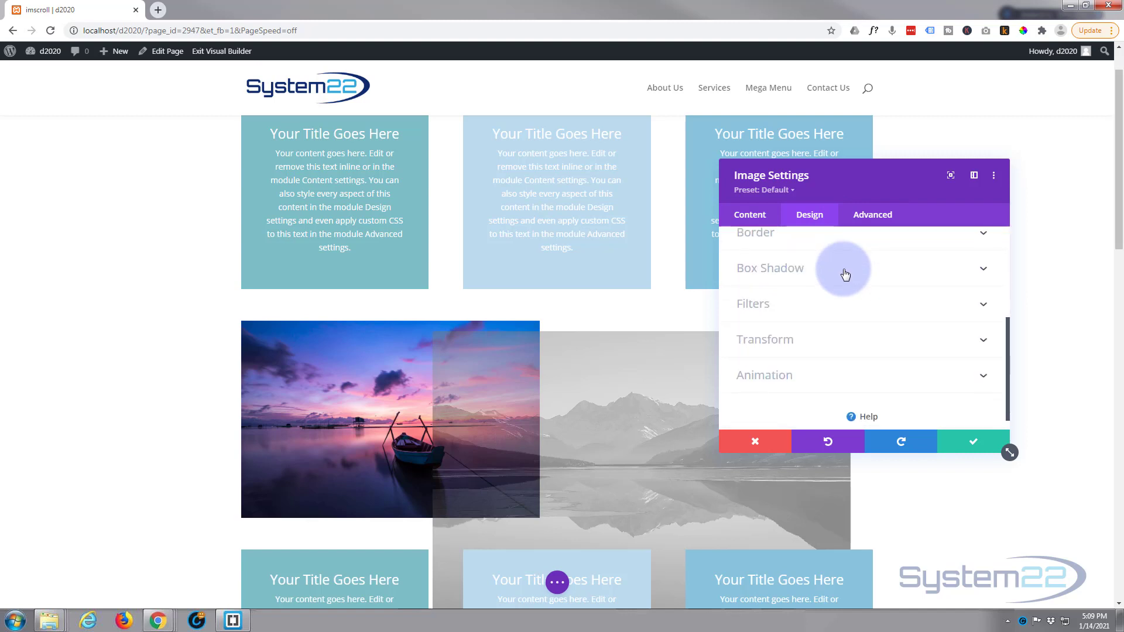
{"action": "left_click", "coordinate": [833, 324]}
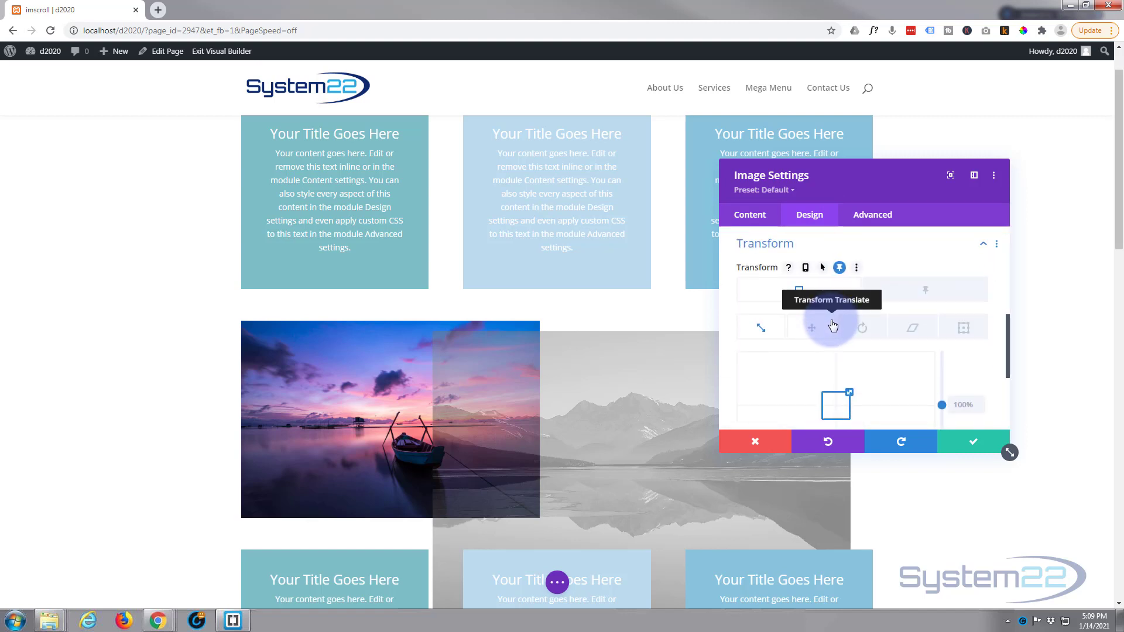
{"action": "left_click", "coordinate": [911, 298]}
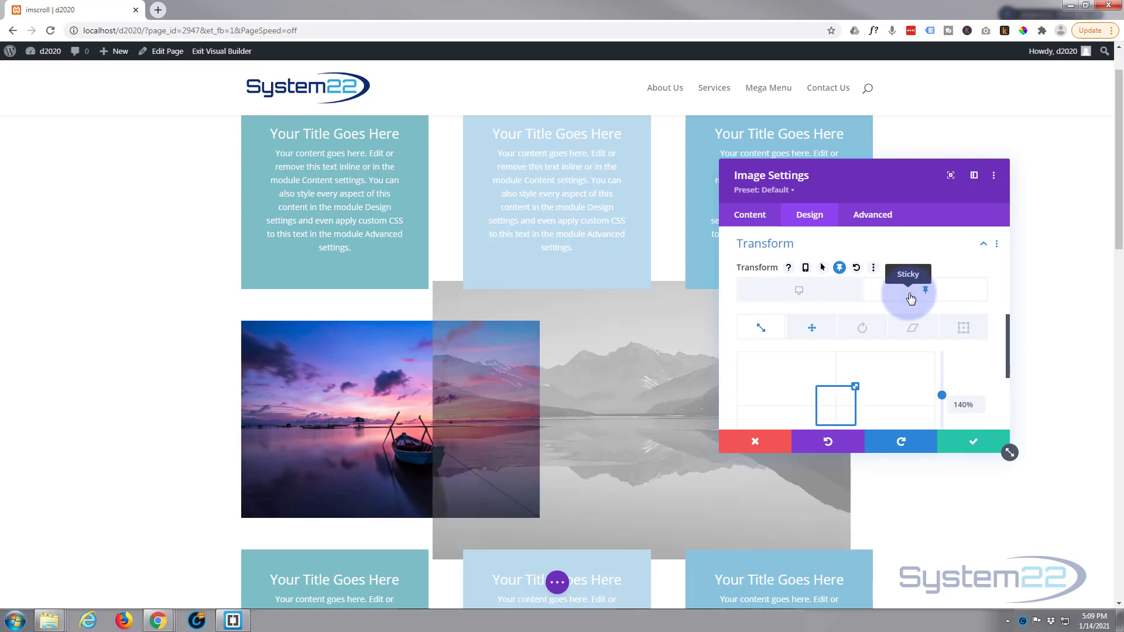
{"action": "left_click", "coordinate": [825, 293]}
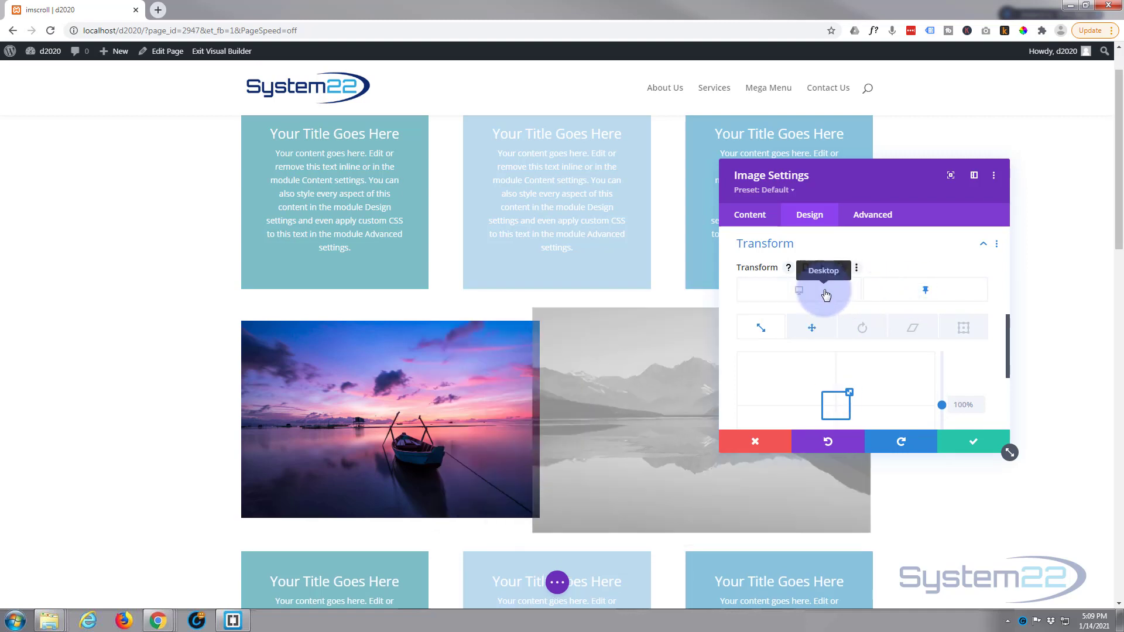
{"action": "left_click_drag", "start_coordinate": [900, 187], "coordinate": [409, 146]}
Set the lake image's sticky horizontal Transform Translate value to 100px
{"action": "left_click", "coordinate": [326, 282]}
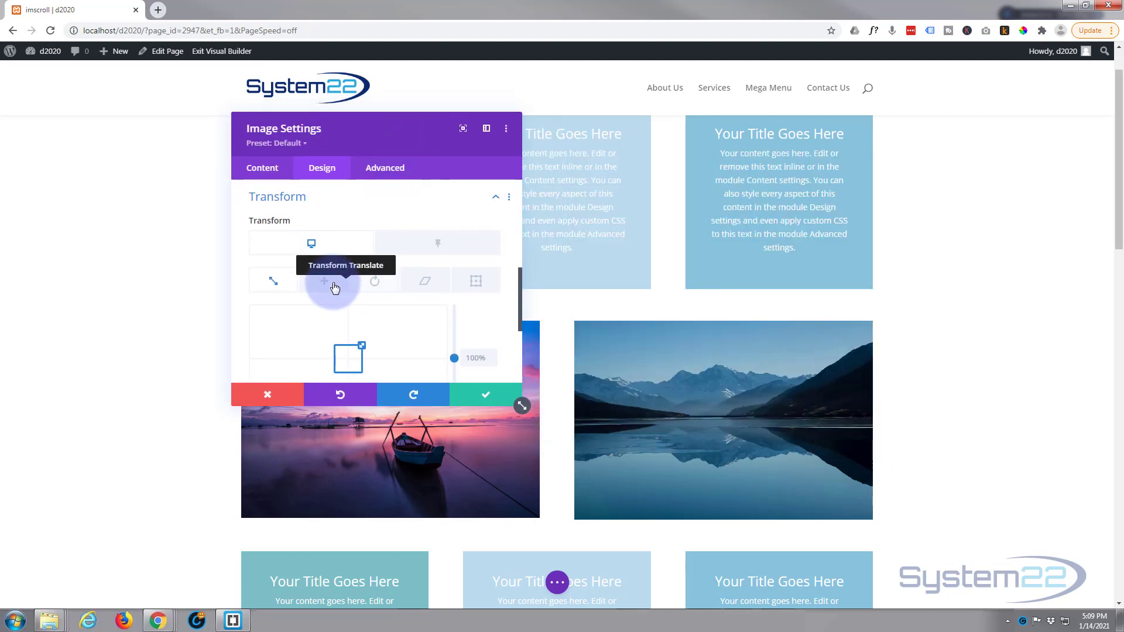
{"action": "scroll", "coordinate": [380, 328], "scroll_direction": "down", "scroll_amount": 2}
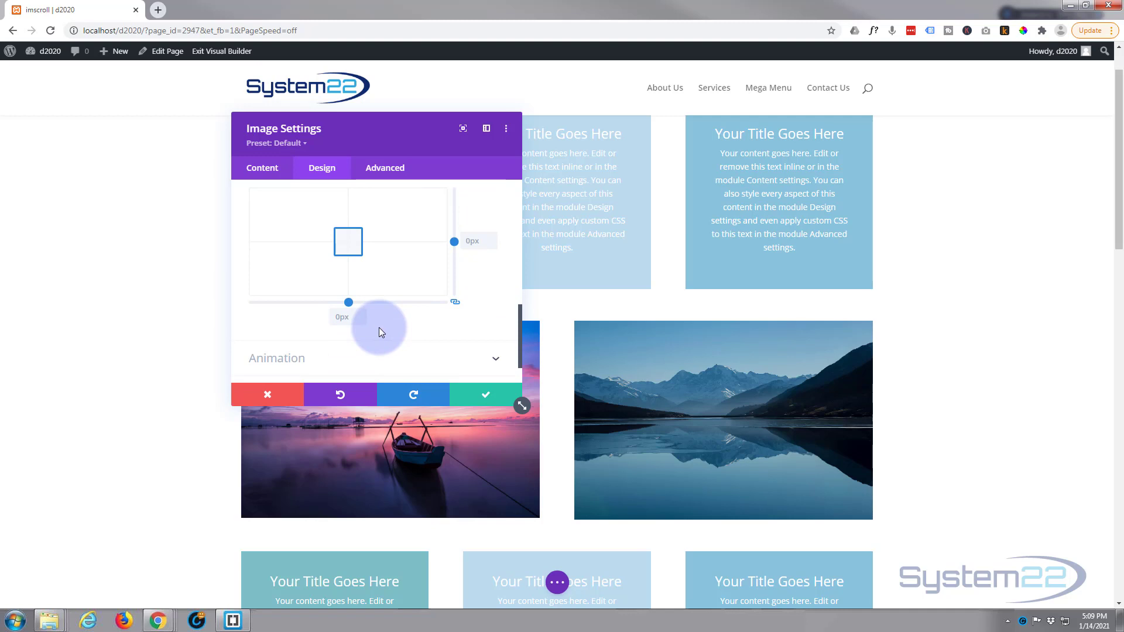
{"action": "scroll", "coordinate": [378, 327], "scroll_direction": "up", "scroll_amount": 2}
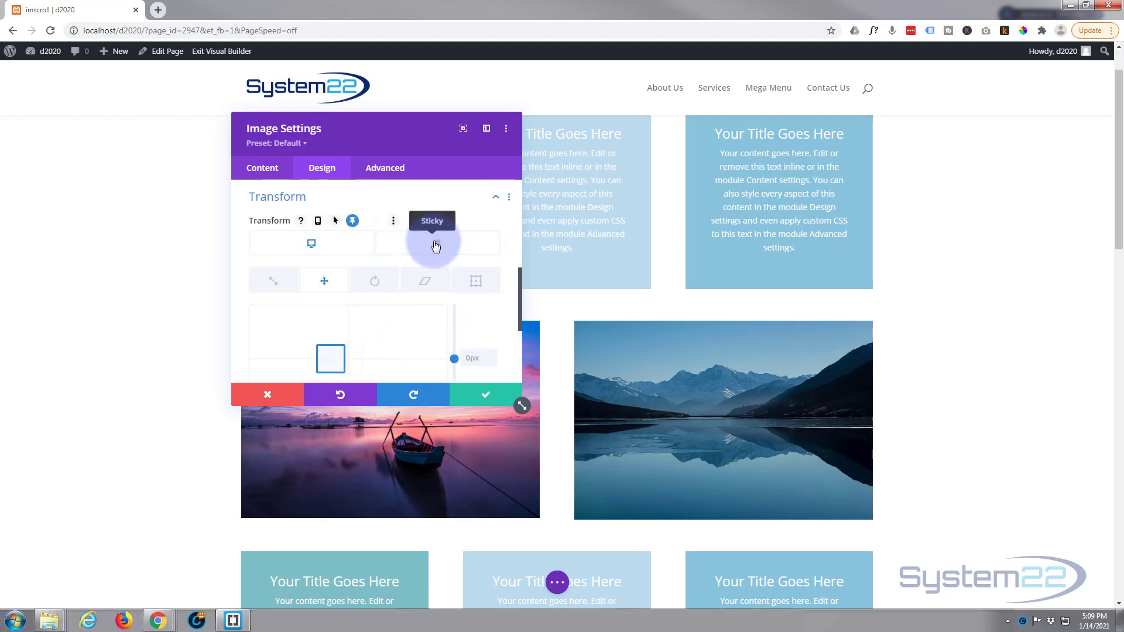
{"action": "left_click", "coordinate": [435, 246]}
{"action": "scroll", "coordinate": [418, 254], "scroll_direction": "down", "scroll_amount": 2}
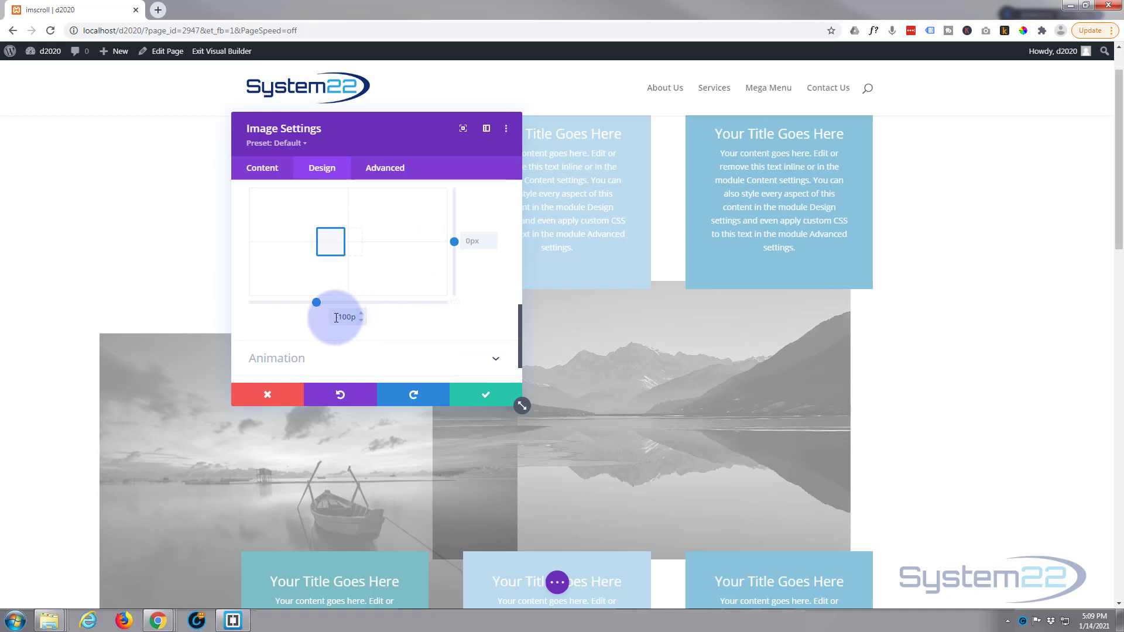
{"action": "left_click_drag", "start_coordinate": [337, 317], "coordinate": [395, 307]}
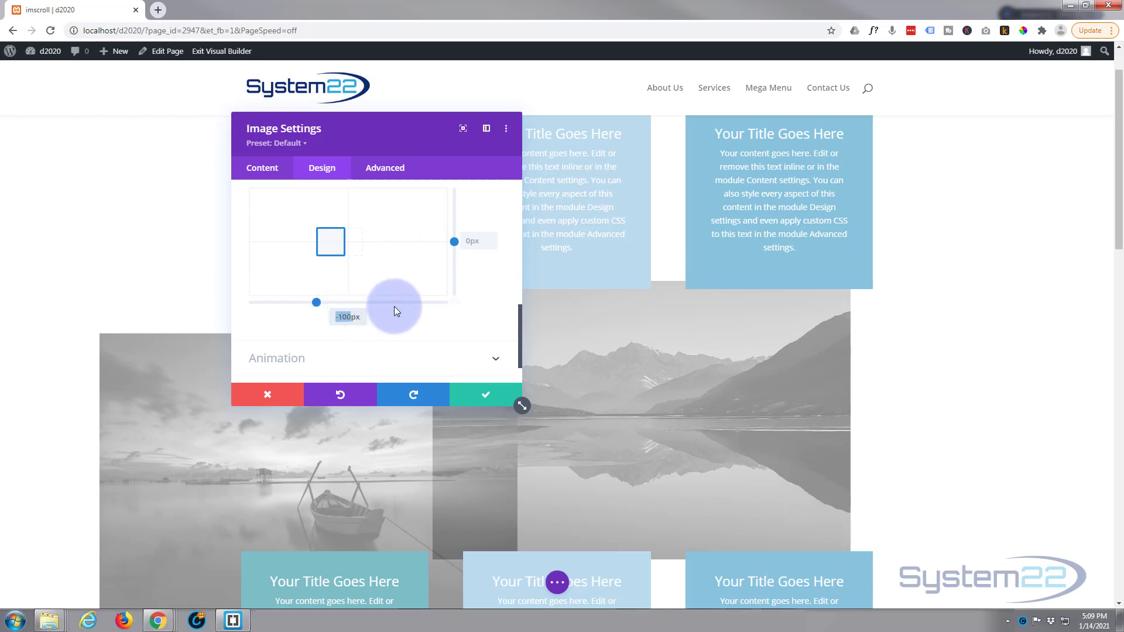
{"action": "type", "text": "100"}
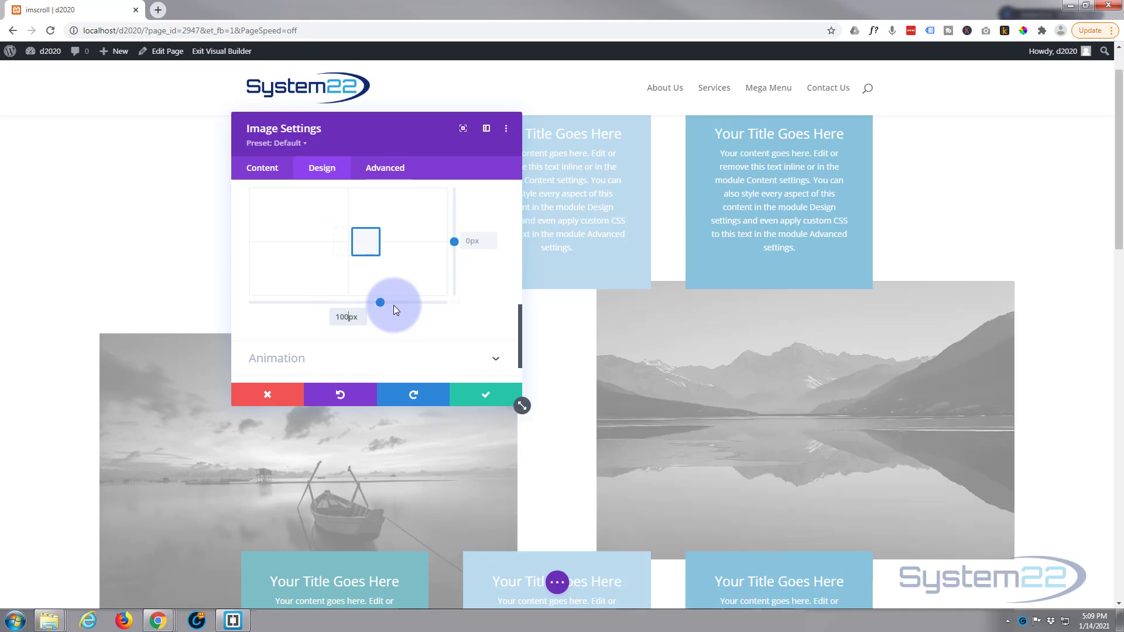
Switch the lake image's Transform settings back to the desktop state and save the image settings
{"action": "left_click", "coordinate": [487, 397]}
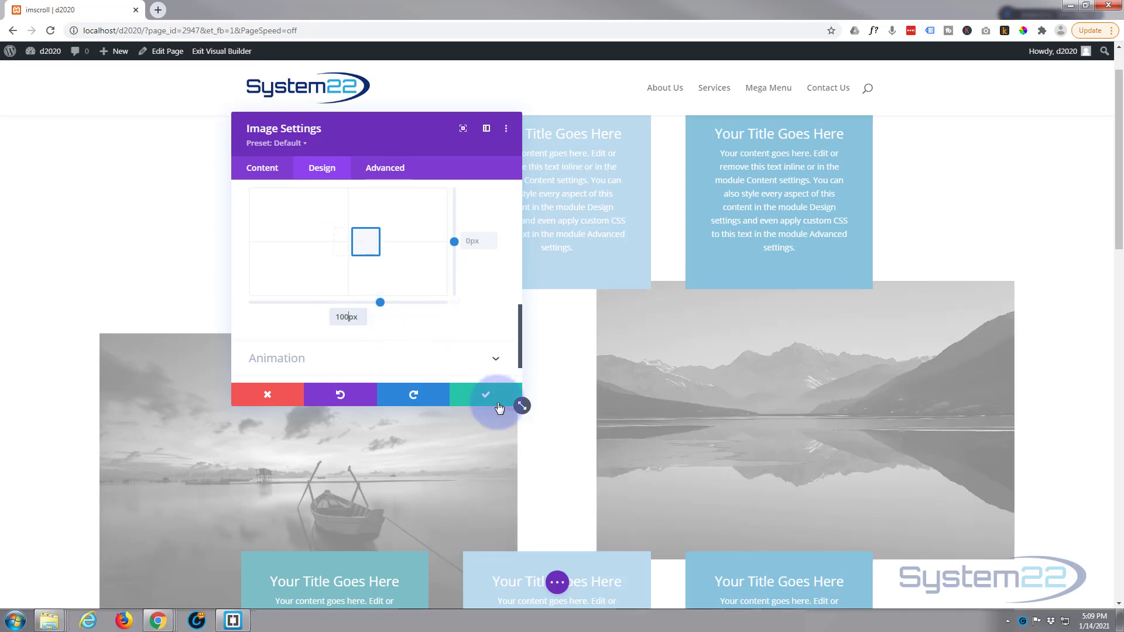
{"action": "scroll", "coordinate": [451, 357], "scroll_direction": "up", "scroll_amount": 4}
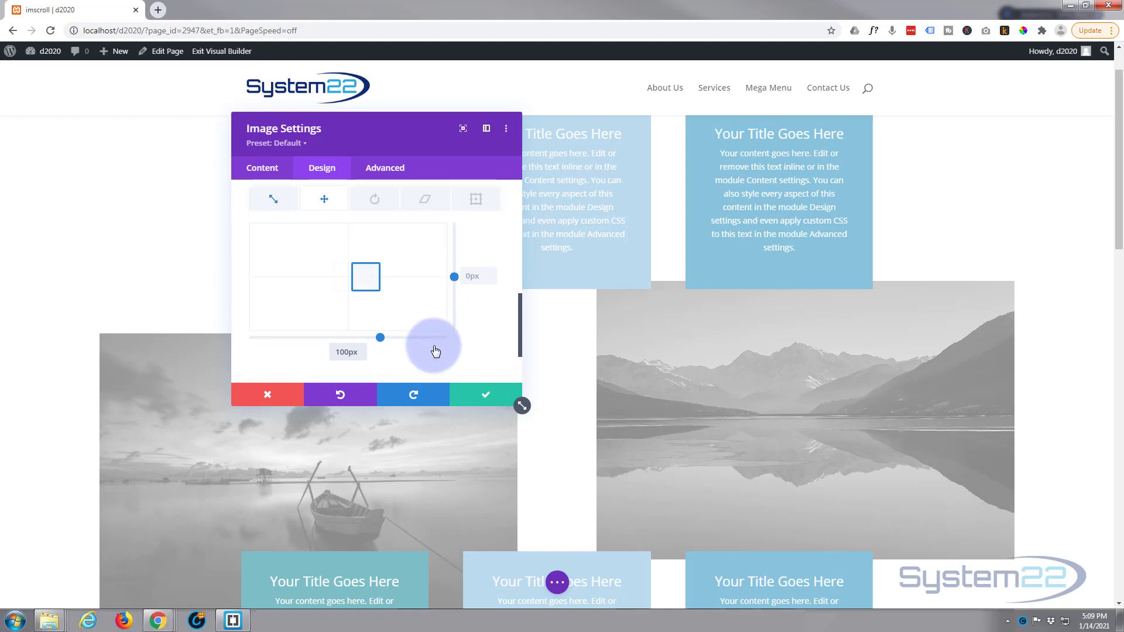
{"action": "left_click", "coordinate": [318, 310]}
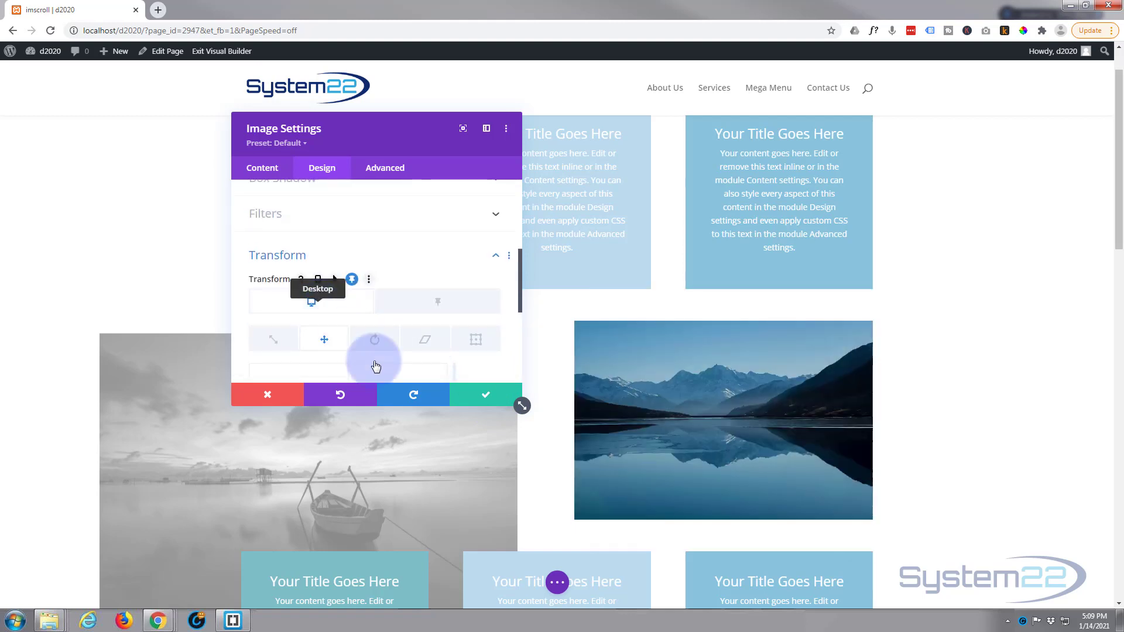
{"action": "left_click", "coordinate": [484, 398]}
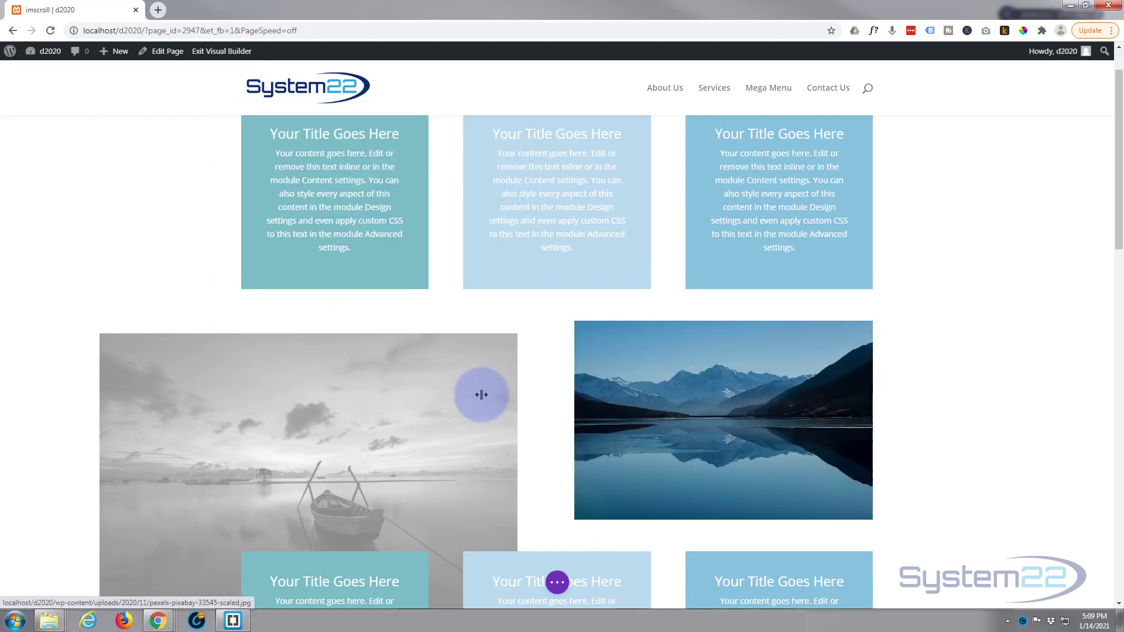
Save the page and exit the Visual Builder to the live page
{"action": "scroll", "coordinate": [506, 392], "scroll_direction": "down", "scroll_amount": 2}
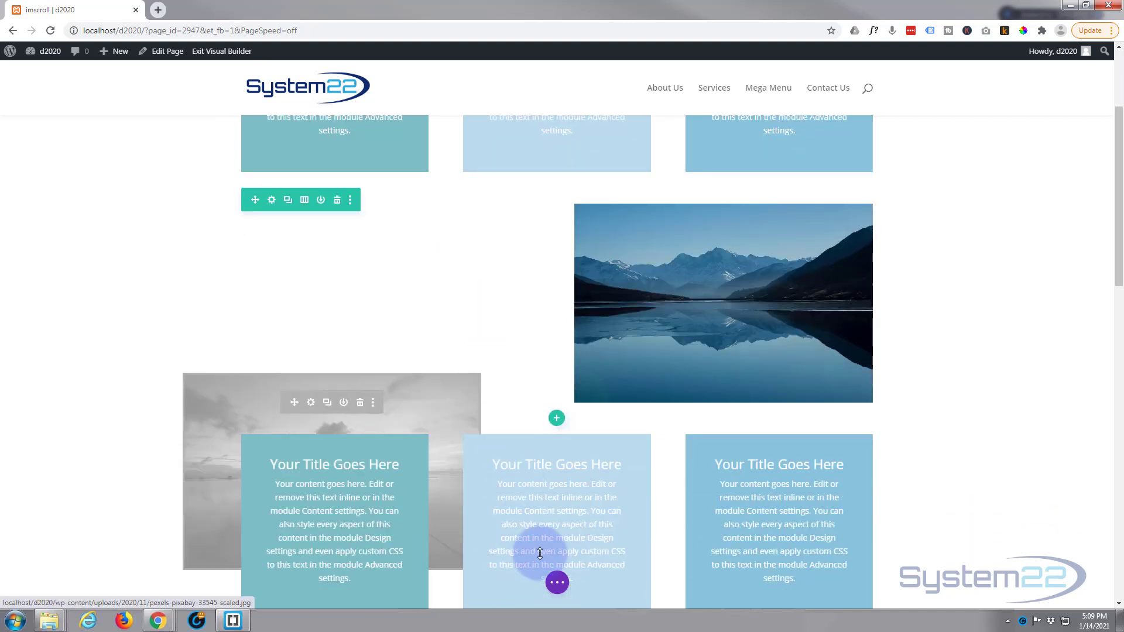
{"action": "left_click", "coordinate": [557, 585]}
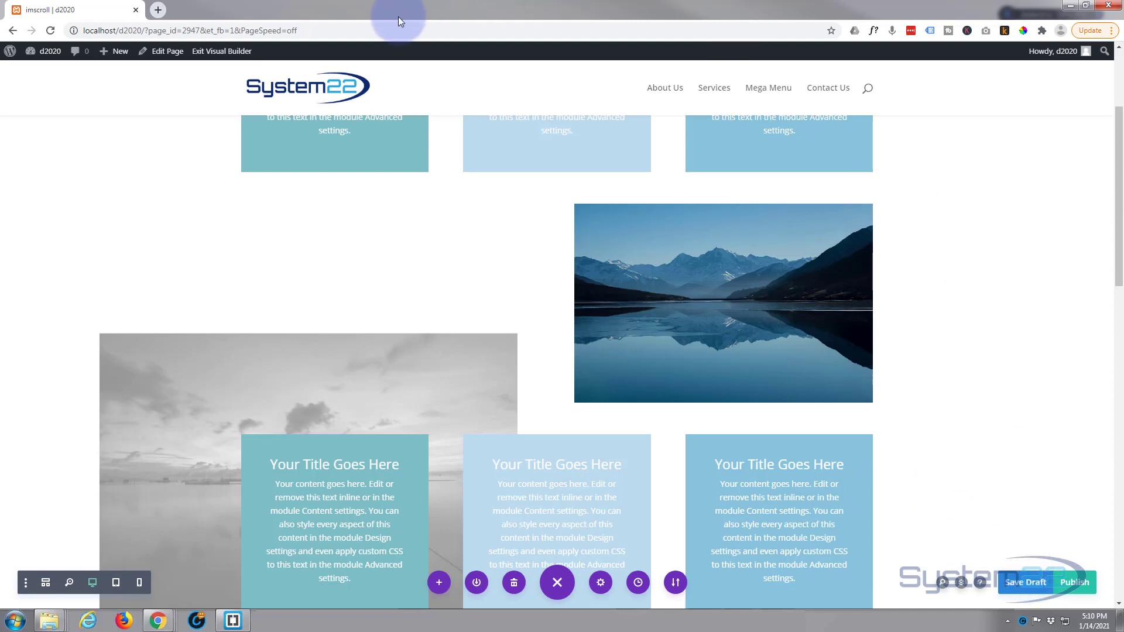
{"action": "left_click", "coordinate": [225, 53]}
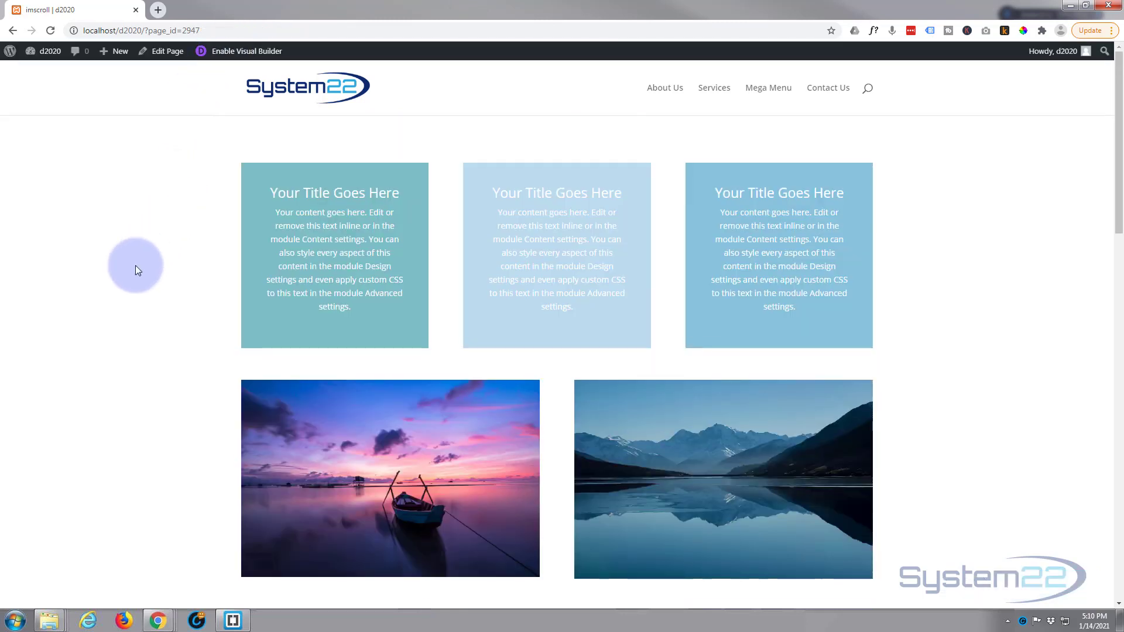
Check the boat image's lightbox on the live page and examine how both sticky images change and layer beneath the rows while scrolling
{"action": "left_click", "coordinate": [422, 504]}
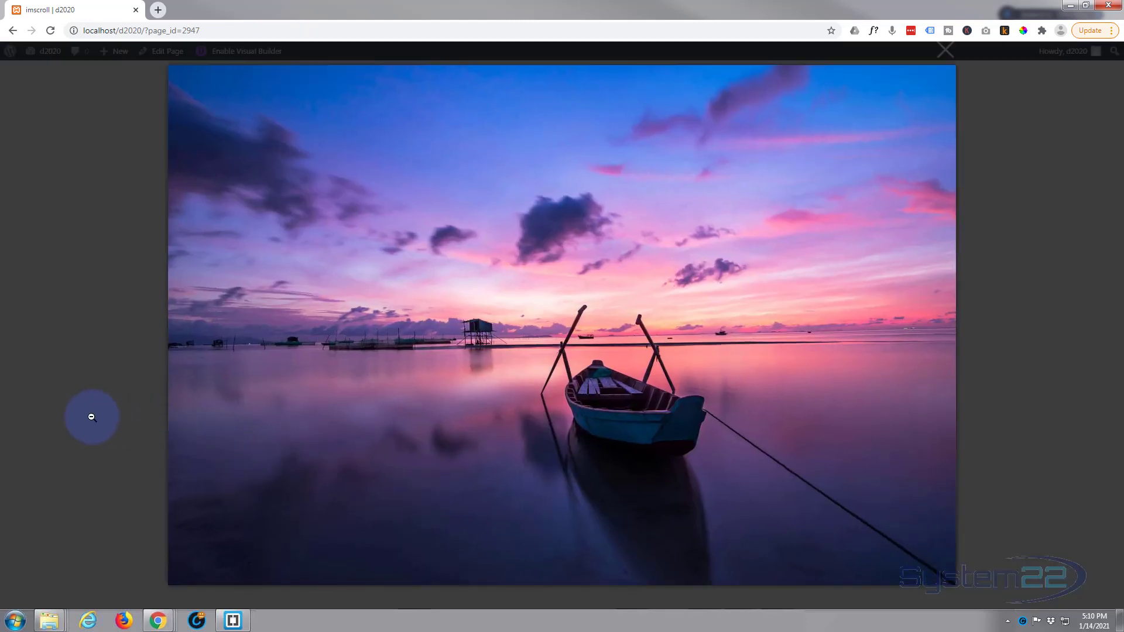
{"action": "left_click", "coordinate": [66, 426]}
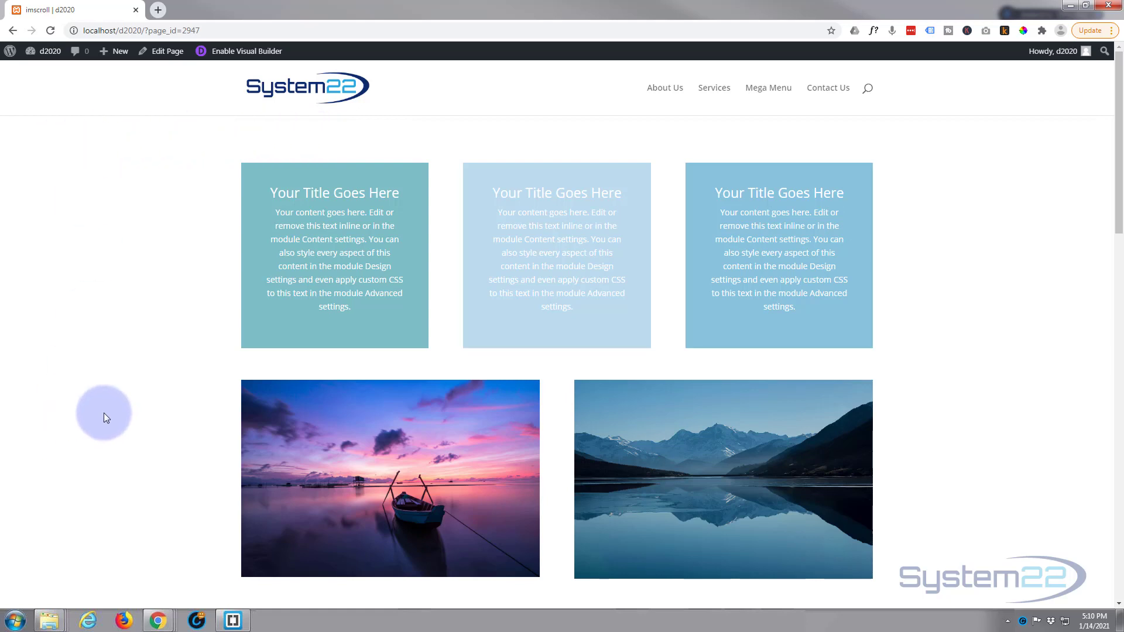
{"action": "scroll", "coordinate": [104, 413], "scroll_direction": "down", "scroll_amount": 3}
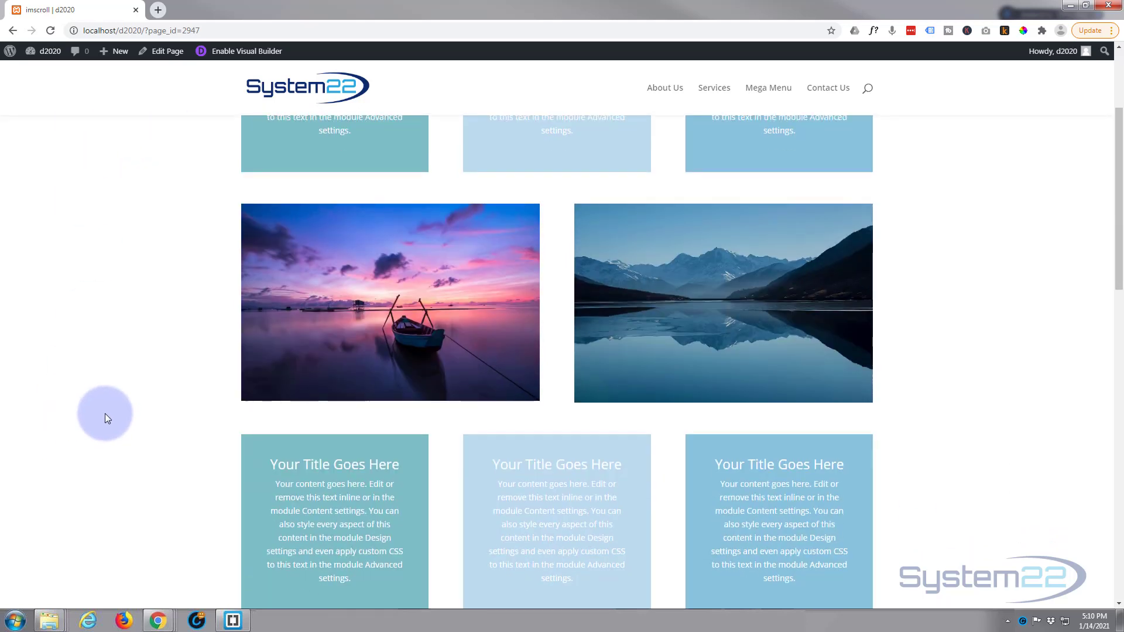
{"action": "scroll", "coordinate": [104, 413], "scroll_direction": "down", "scroll_amount": 3}
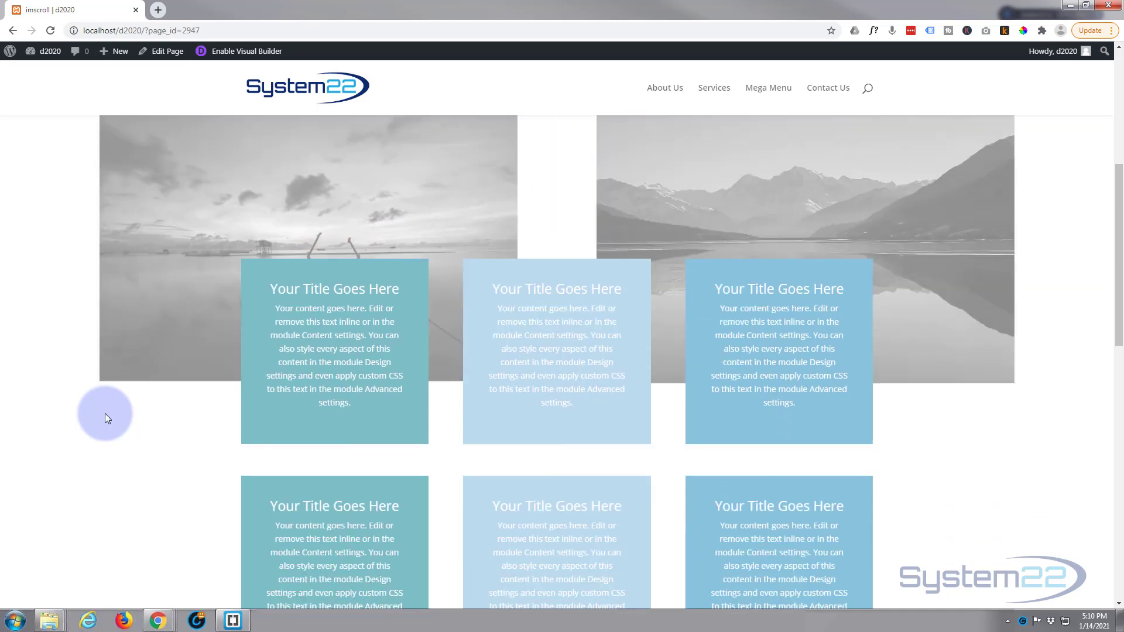
{"action": "scroll", "coordinate": [104, 413], "scroll_direction": "down", "scroll_amount": 1}
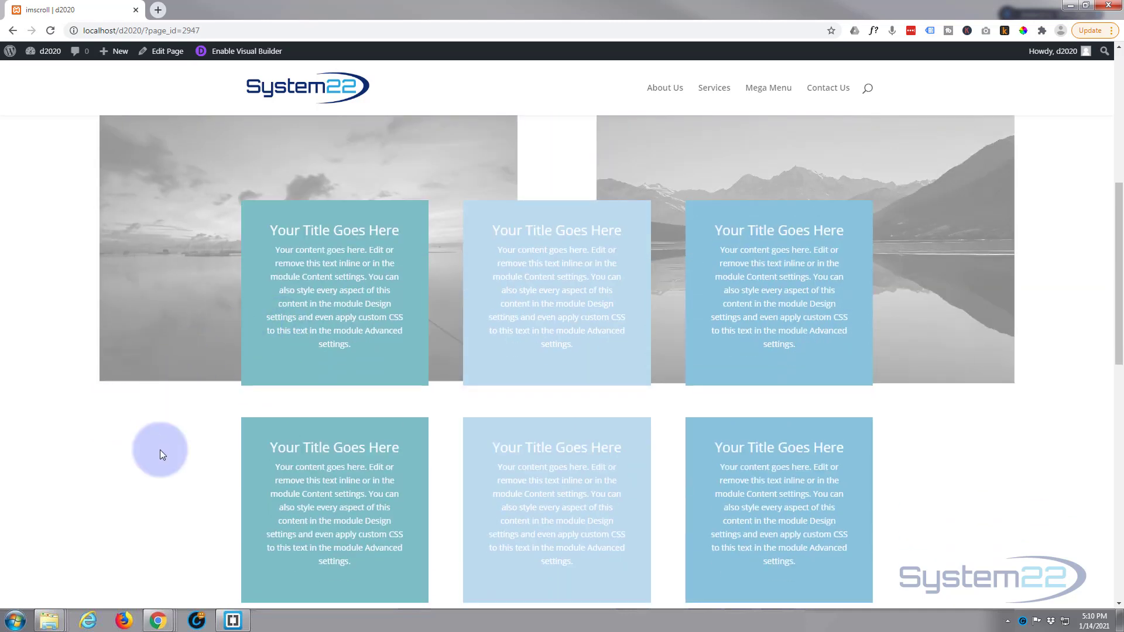
{"action": "scroll", "coordinate": [160, 450], "scroll_direction": "down", "scroll_amount": 1}
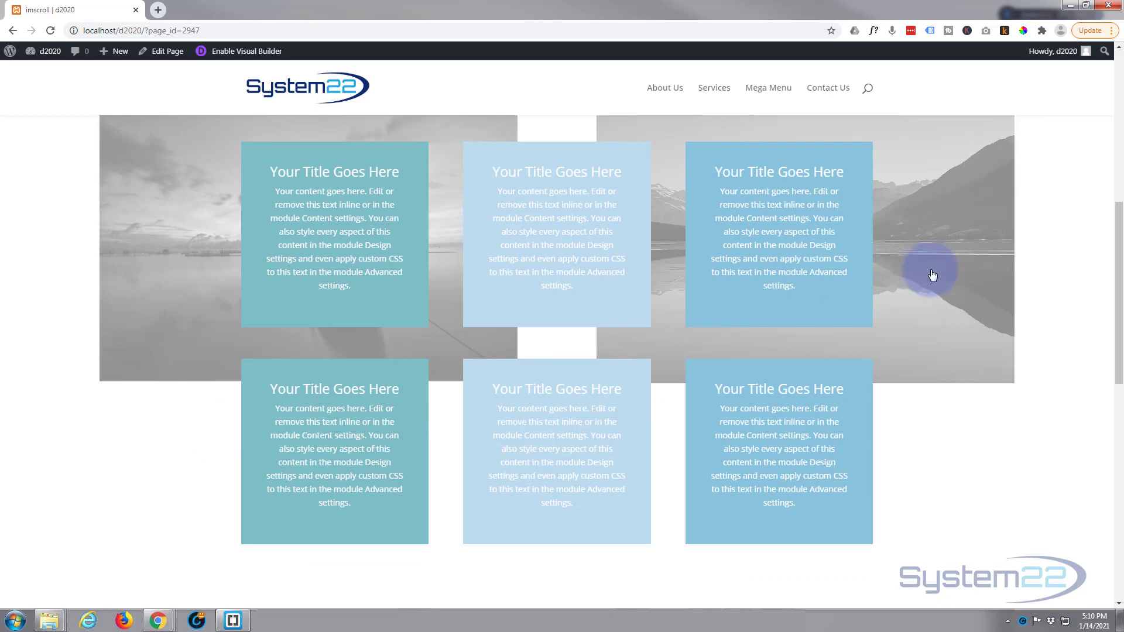
{"action": "scroll", "coordinate": [964, 465], "scroll_direction": "down", "scroll_amount": 1}
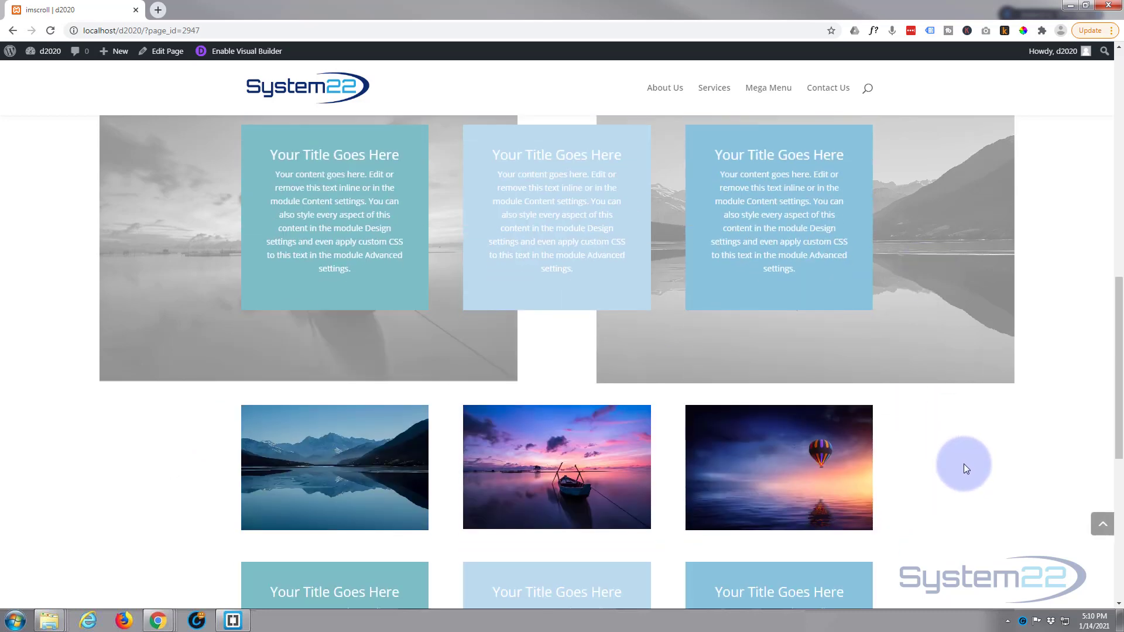
Examine how the two sticky images behave around the three-image row and the final text rows on the live page
{"action": "scroll", "coordinate": [963, 464], "scroll_direction": "down", "scroll_amount": 3}
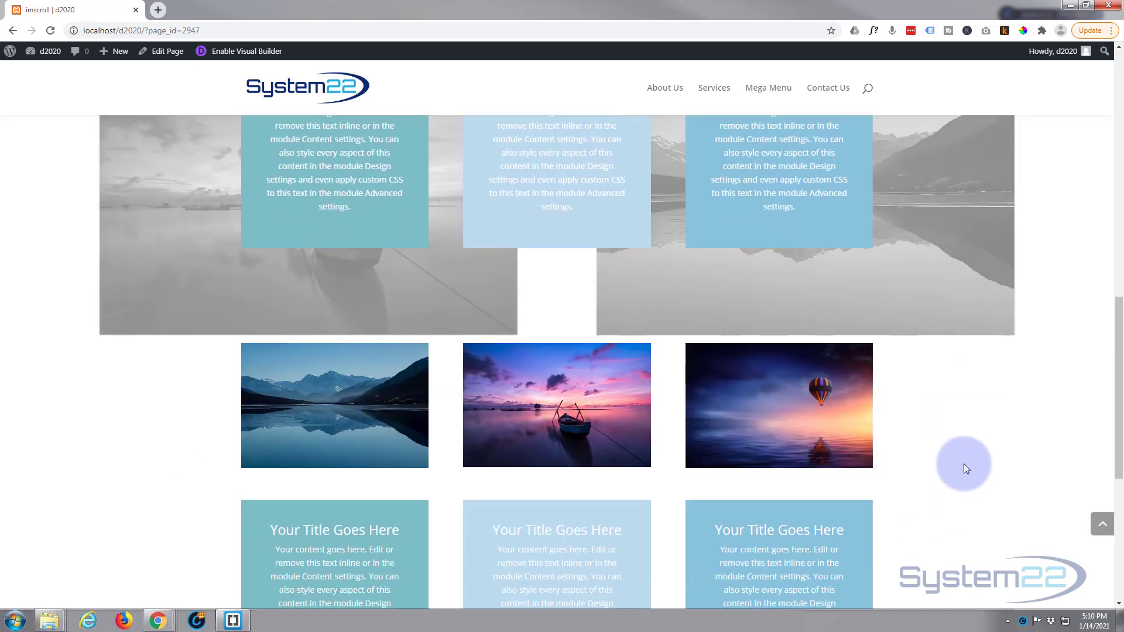
{"action": "scroll", "coordinate": [963, 464], "scroll_direction": "down", "scroll_amount": 3}
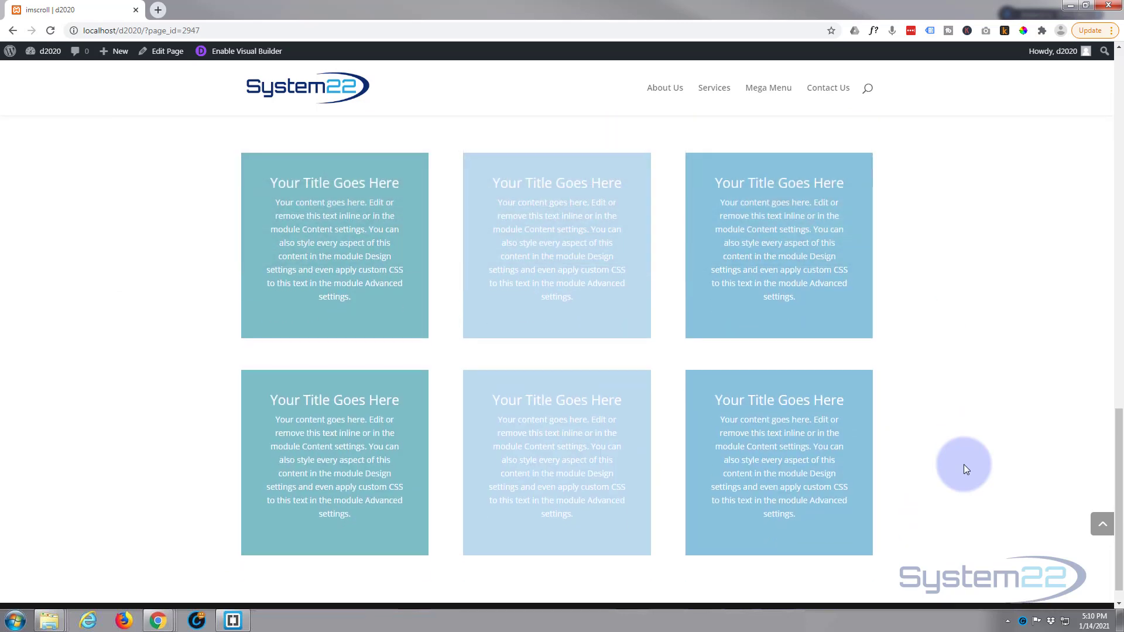
{"action": "scroll", "coordinate": [964, 465], "scroll_direction": "up", "scroll_amount": 2}
{"action": "scroll", "coordinate": [964, 465], "scroll_direction": "up", "scroll_amount": 2}
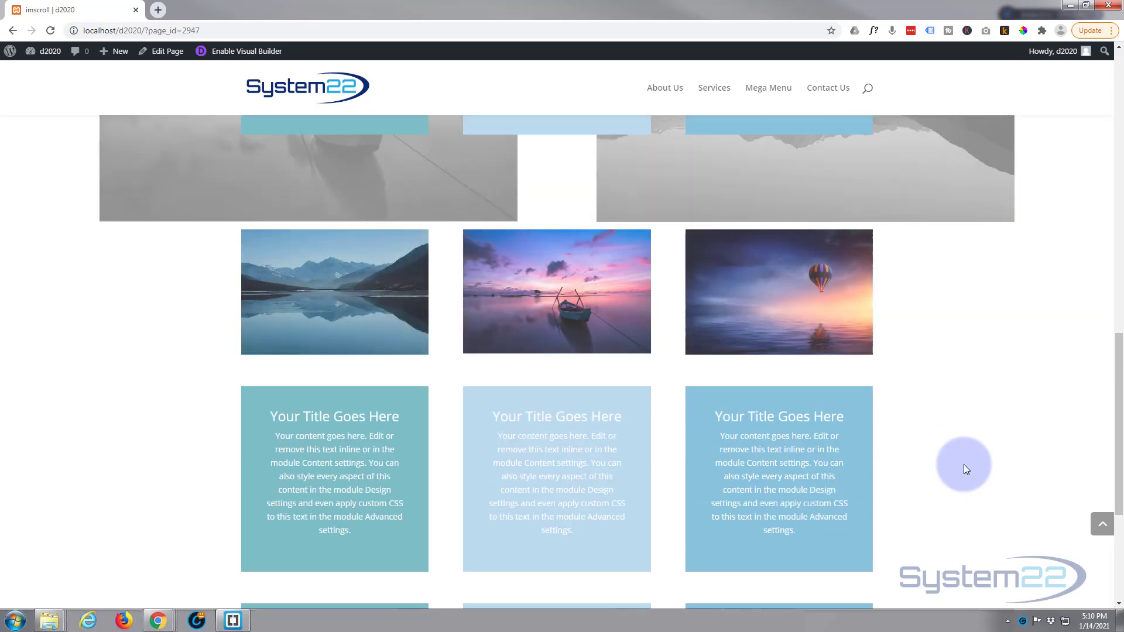
{"action": "scroll", "coordinate": [963, 465], "scroll_direction": "down", "scroll_amount": 2}
{"action": "scroll", "coordinate": [963, 465], "scroll_direction": "up", "scroll_amount": 4}
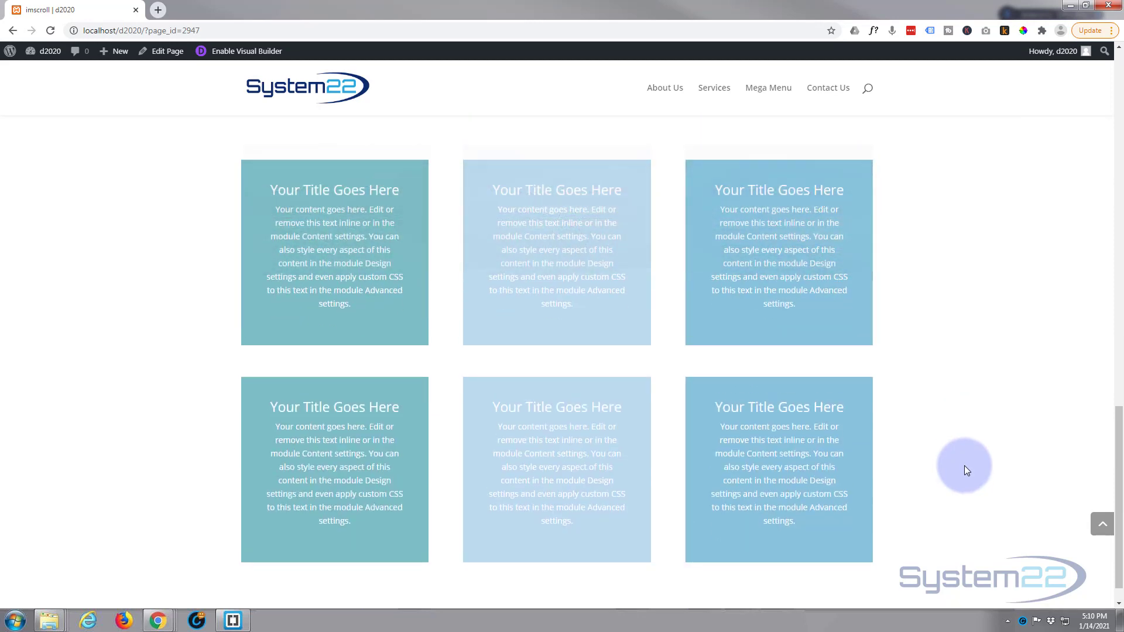
Compare the boat and lake images' normal and sticky appearance, checking scale, outward shift, filters and layering beneath the text rows
{"action": "scroll", "coordinate": [964, 466], "scroll_direction": "up", "scroll_amount": 8}
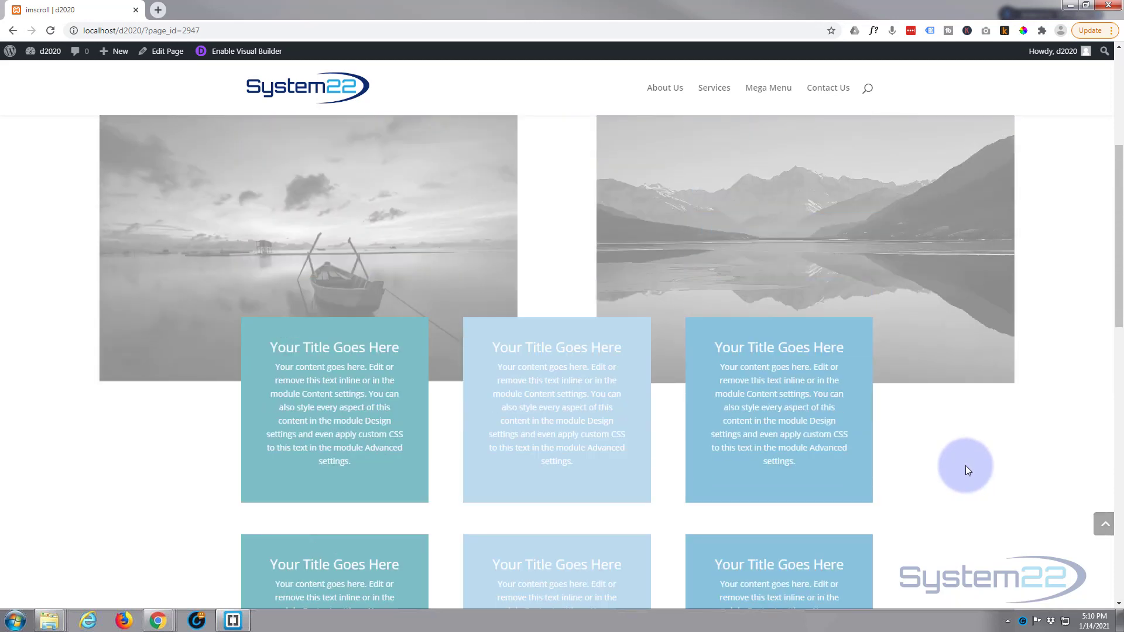
{"action": "scroll", "coordinate": [965, 465], "scroll_direction": "down", "scroll_amount": 2}
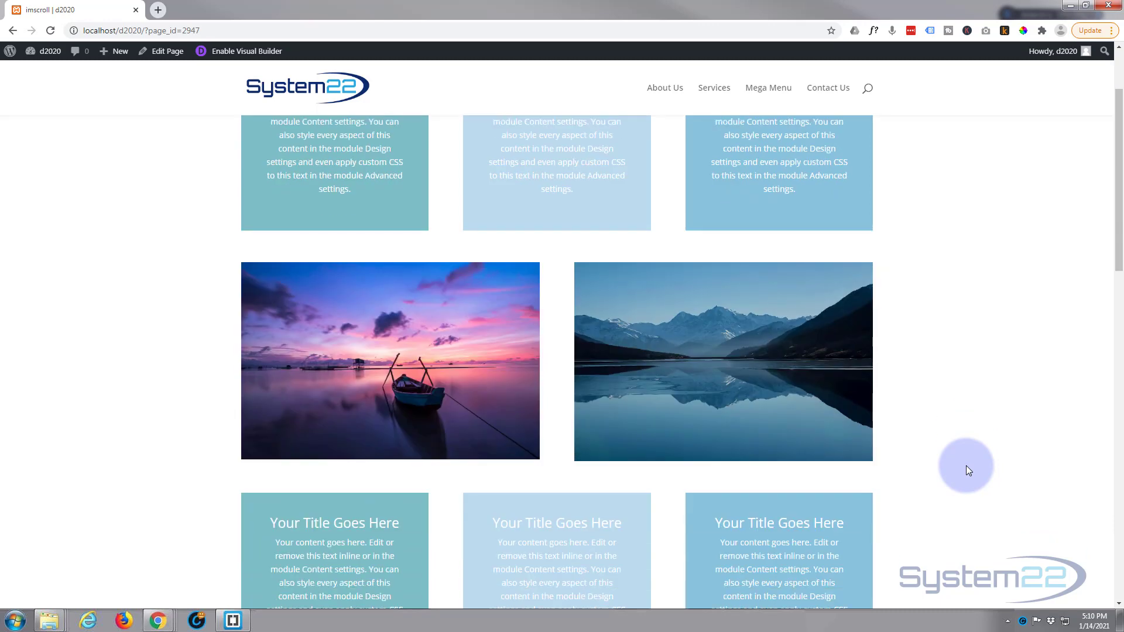
{"action": "scroll", "coordinate": [967, 443], "scroll_direction": "down", "scroll_amount": 5}
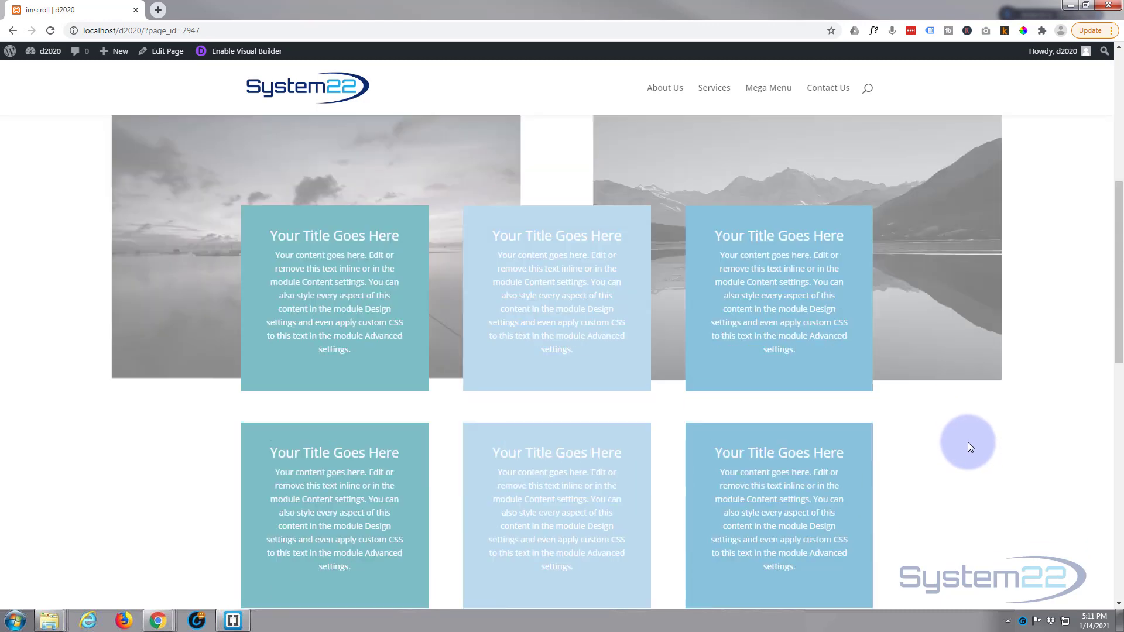
{"action": "scroll", "coordinate": [968, 444], "scroll_direction": "down", "scroll_amount": 5}
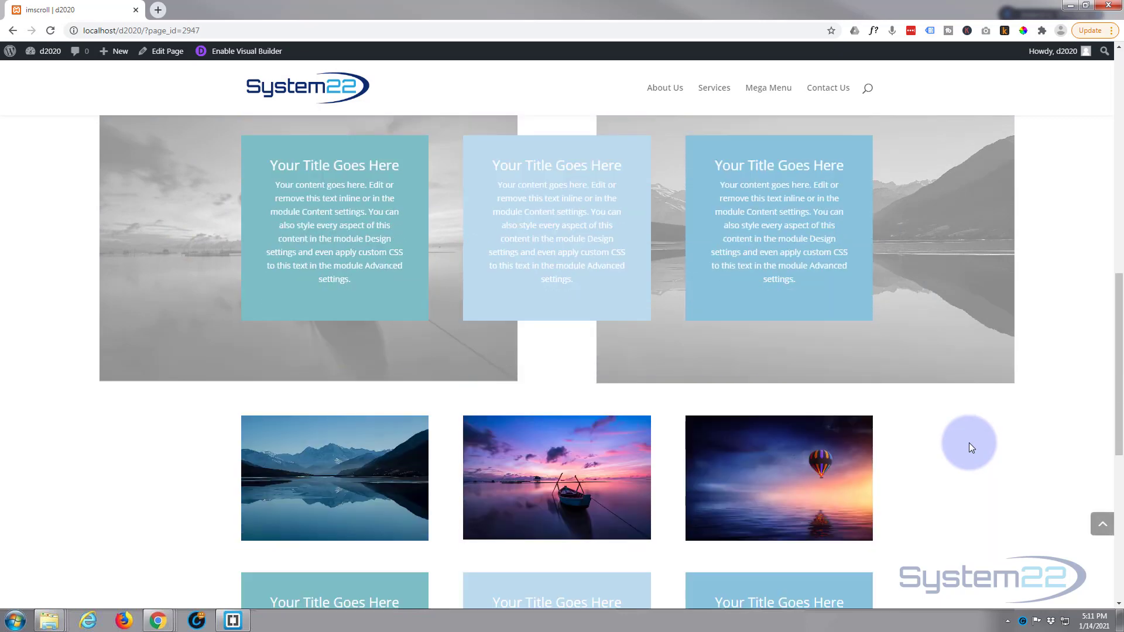
{"action": "scroll", "coordinate": [968, 449], "scroll_direction": "up", "scroll_amount": 5}
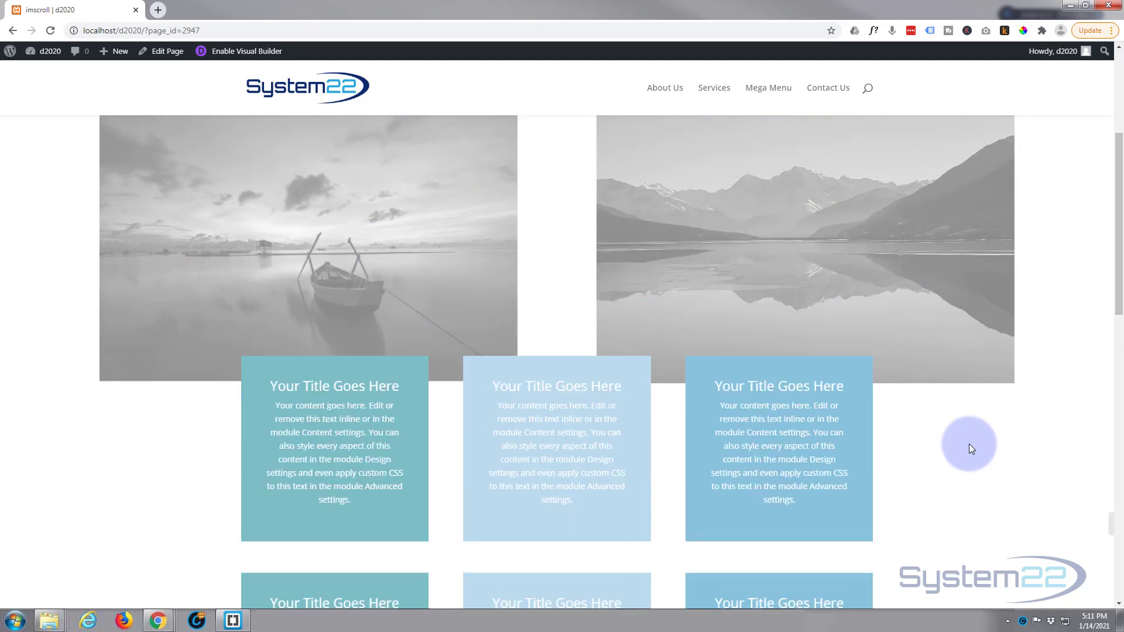
{"action": "scroll", "coordinate": [969, 449], "scroll_direction": "up", "scroll_amount": 3}
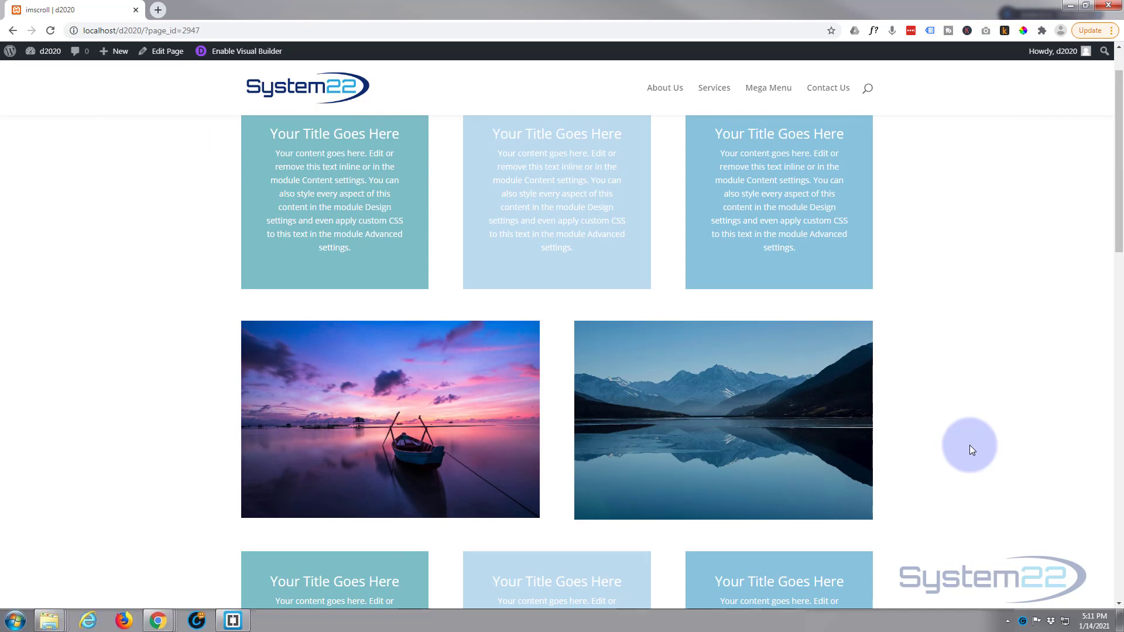
{"action": "scroll", "coordinate": [970, 446], "scroll_direction": "down", "scroll_amount": 3}
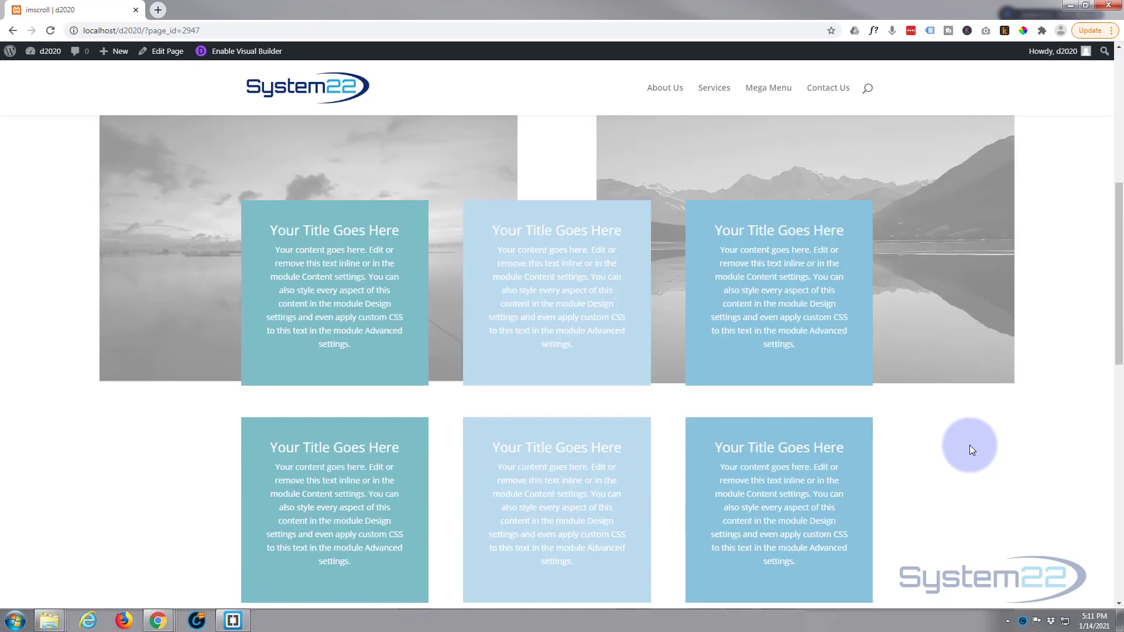
{"action": "scroll", "coordinate": [970, 446], "scroll_direction": "down", "scroll_amount": 2}
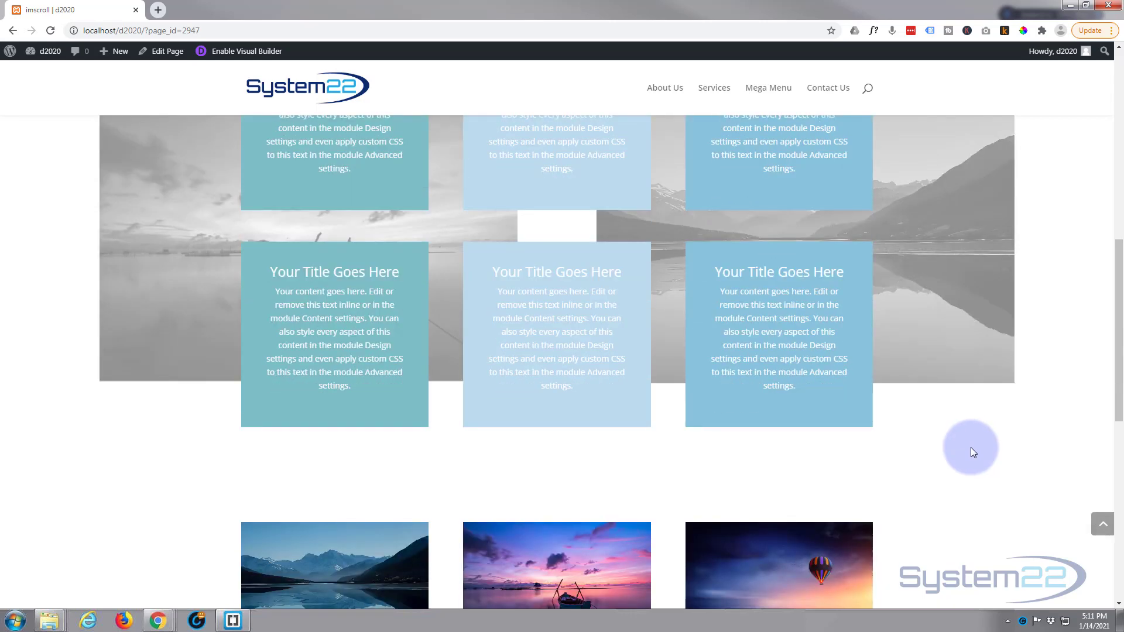
{"action": "scroll", "coordinate": [971, 449], "scroll_direction": "up", "scroll_amount": 3}
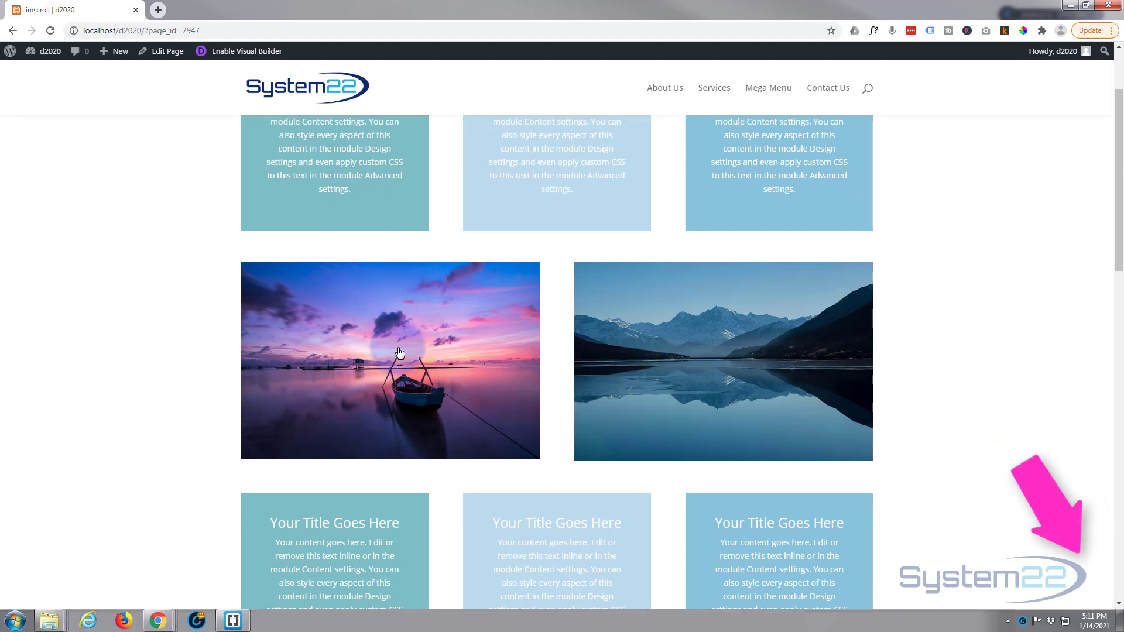
{"action": "scroll", "coordinate": [999, 374], "scroll_direction": "down", "scroll_amount": 4}
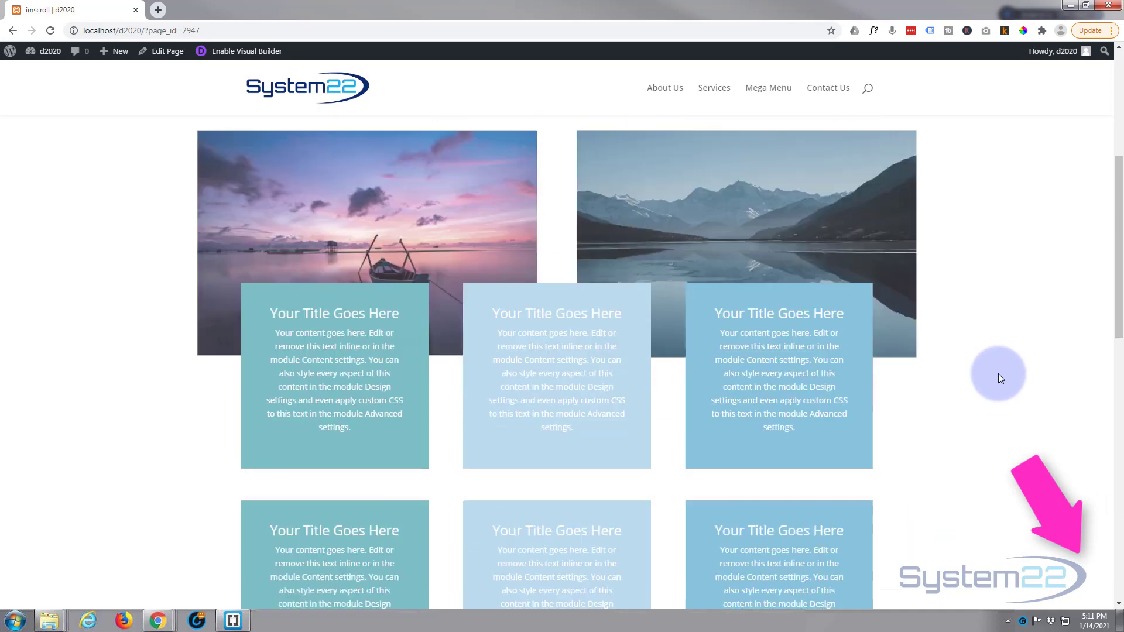
{"action": "scroll", "coordinate": [998, 374], "scroll_direction": "down", "scroll_amount": 2}
{"action": "scroll", "coordinate": [999, 374], "scroll_direction": "up", "scroll_amount": 3}
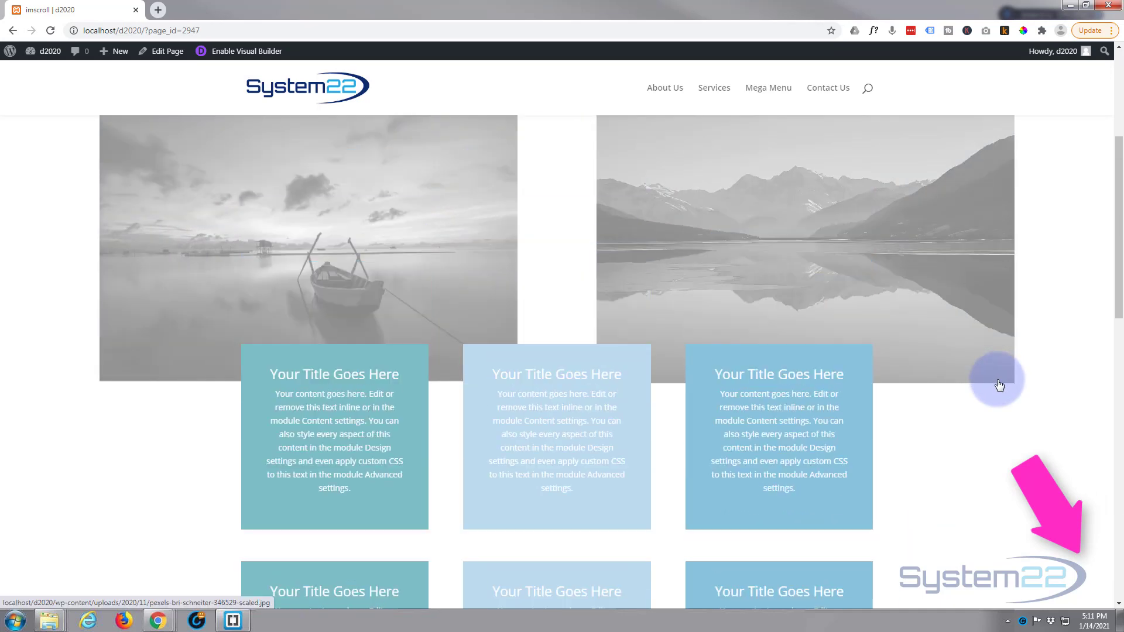
{"action": "scroll", "coordinate": [998, 385], "scroll_direction": "up", "scroll_amount": 3}
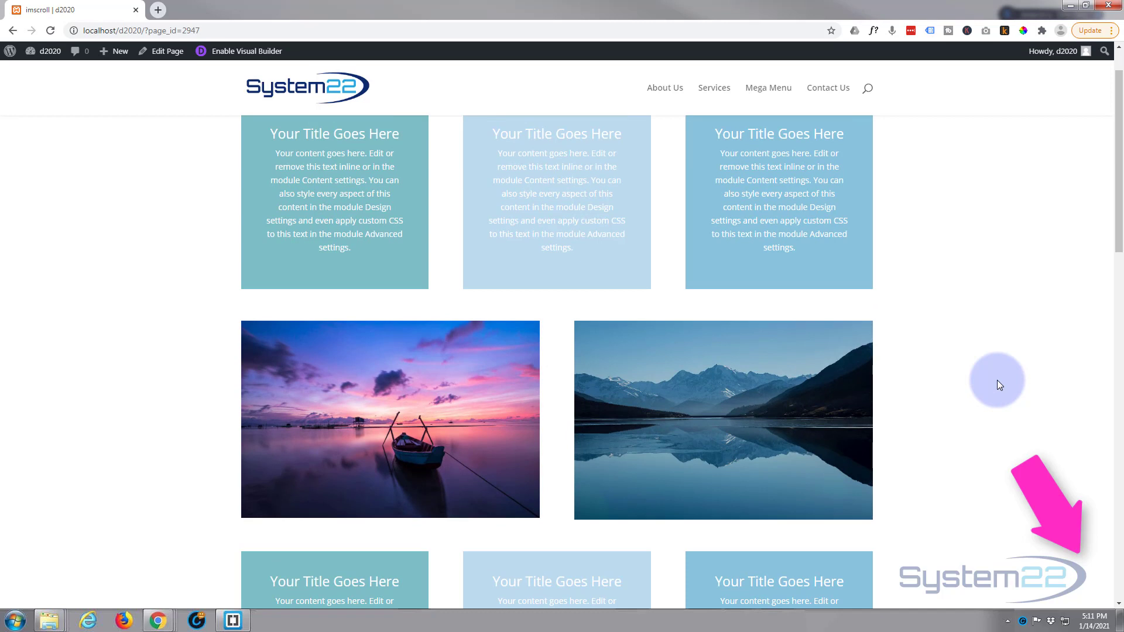